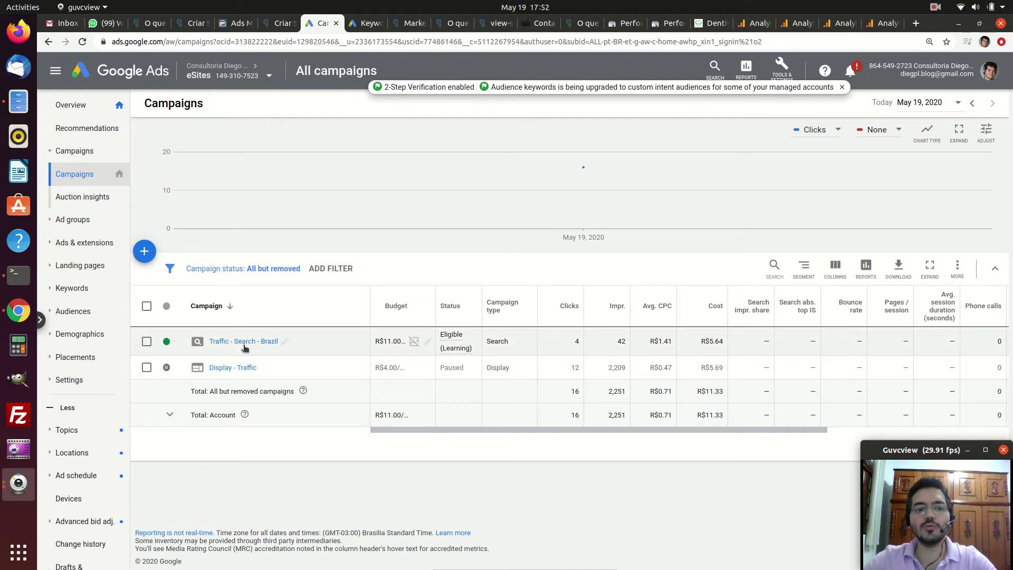
- Open the Traffic - Search - Brazil campaign and review its active ad group's CTR, impressions, clicks, average CPC and cost
{"action": "left_click", "coordinate": [244, 341]}
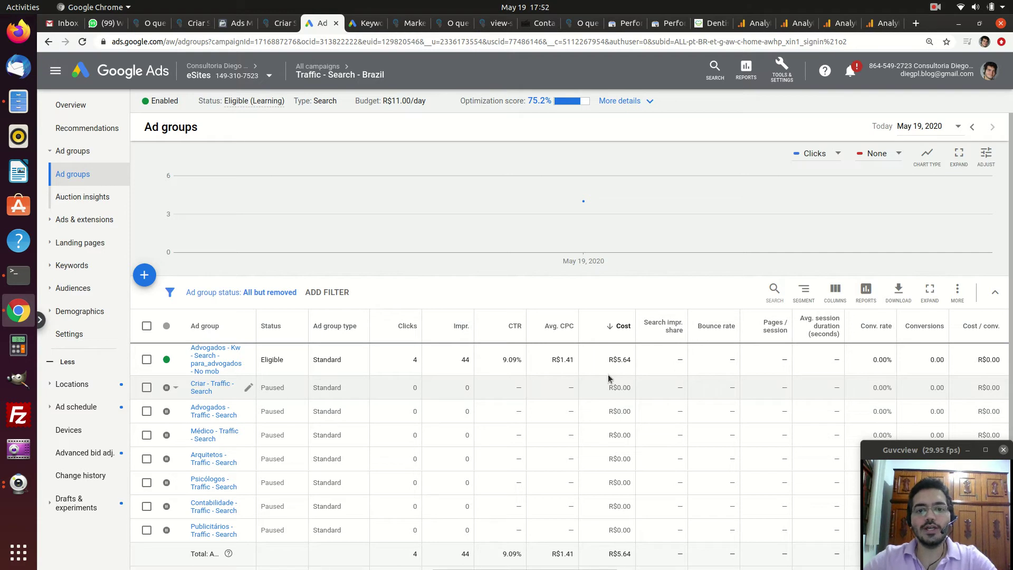
{"action": "mouse_move", "coordinate": [560, 330]}
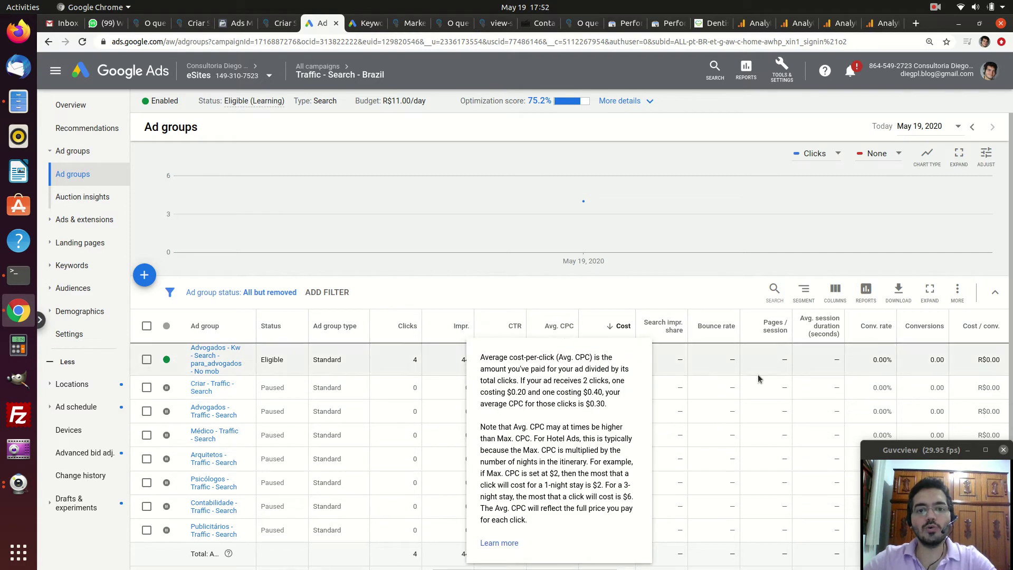
{"action": "left_click_drag", "start_coordinate": [500, 358], "coordinate": [518, 357]}
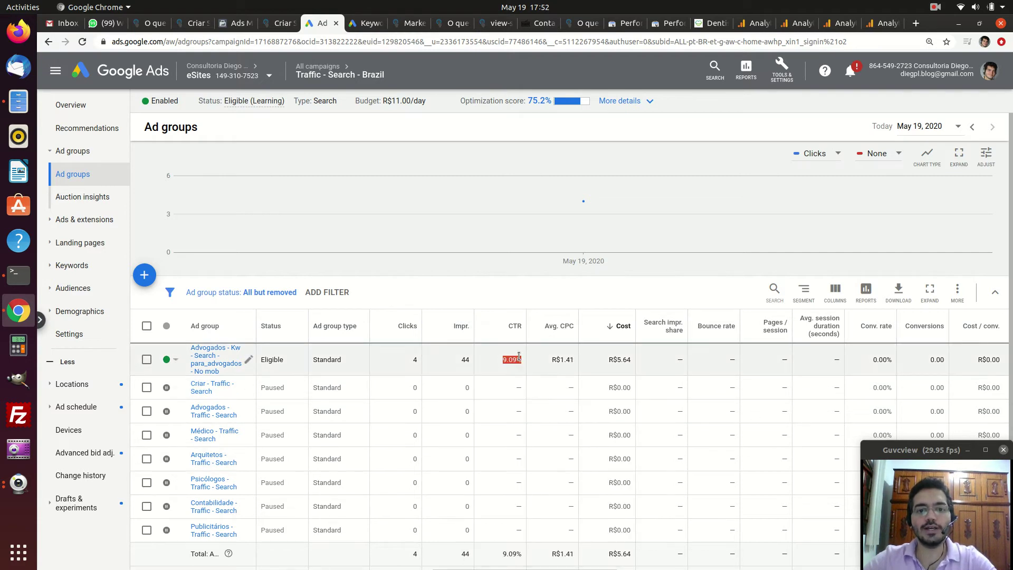
{"action": "left_click_drag", "start_coordinate": [453, 361], "coordinate": [472, 360]}
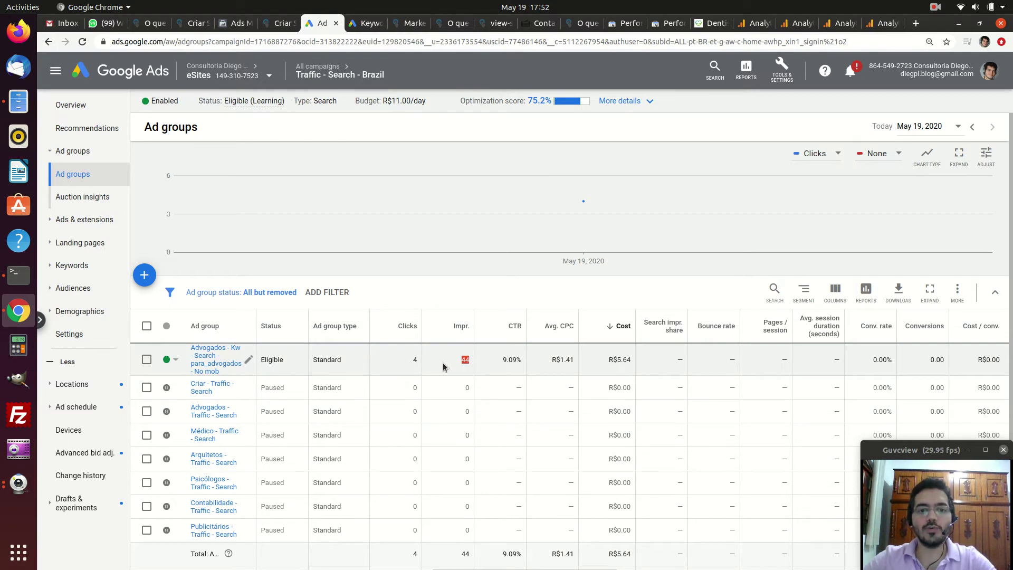
{"action": "left_click_drag", "start_coordinate": [410, 362], "coordinate": [417, 362]}
{"action": "left_click_drag", "start_coordinate": [552, 362], "coordinate": [575, 362]}
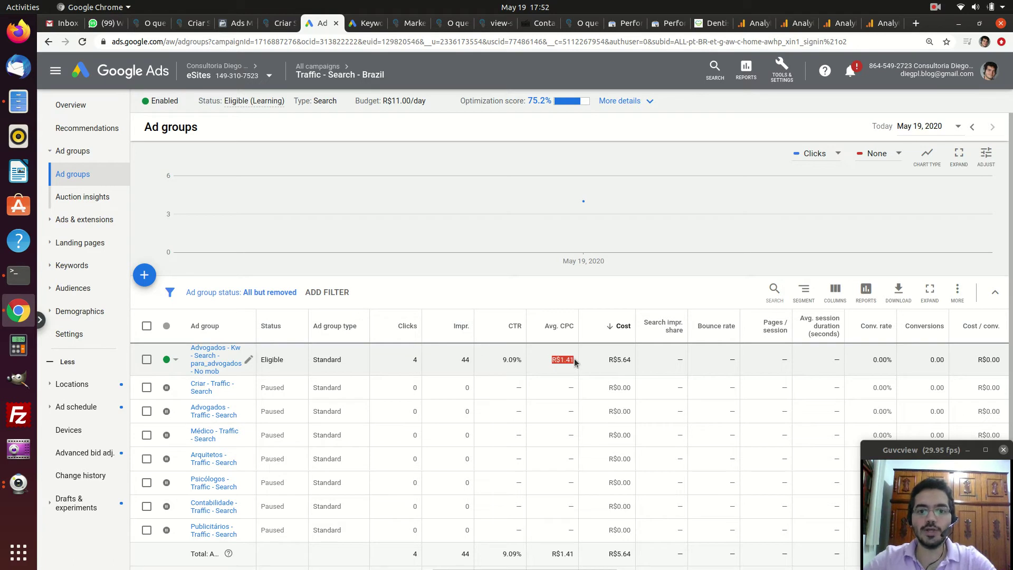
{"action": "left_click_drag", "start_coordinate": [612, 362], "coordinate": [630, 358]}
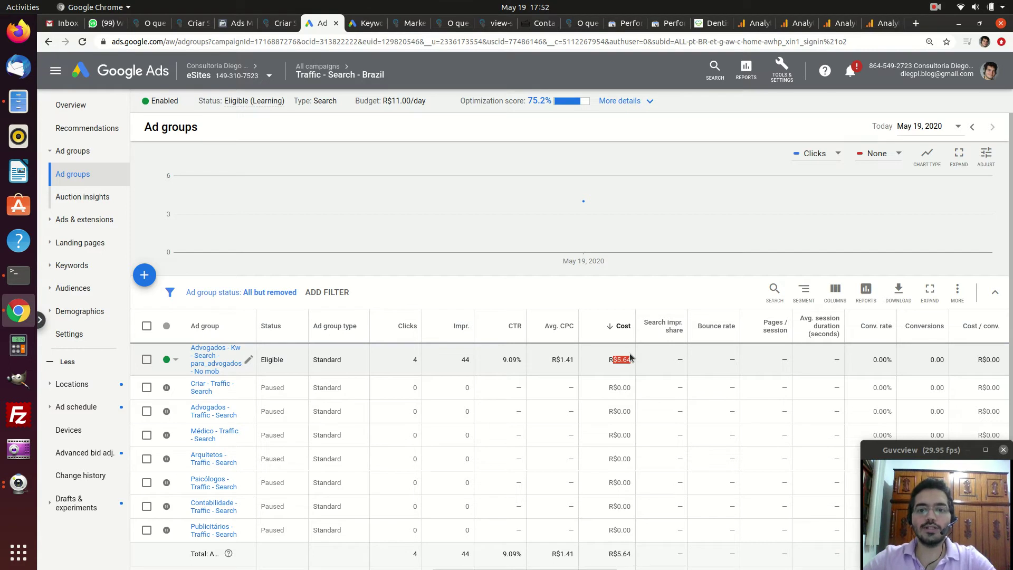
- Set the ad groups report's date range to All time
{"action": "scroll", "coordinate": [761, 457], "scroll_direction": "down", "scroll_amount": 2}
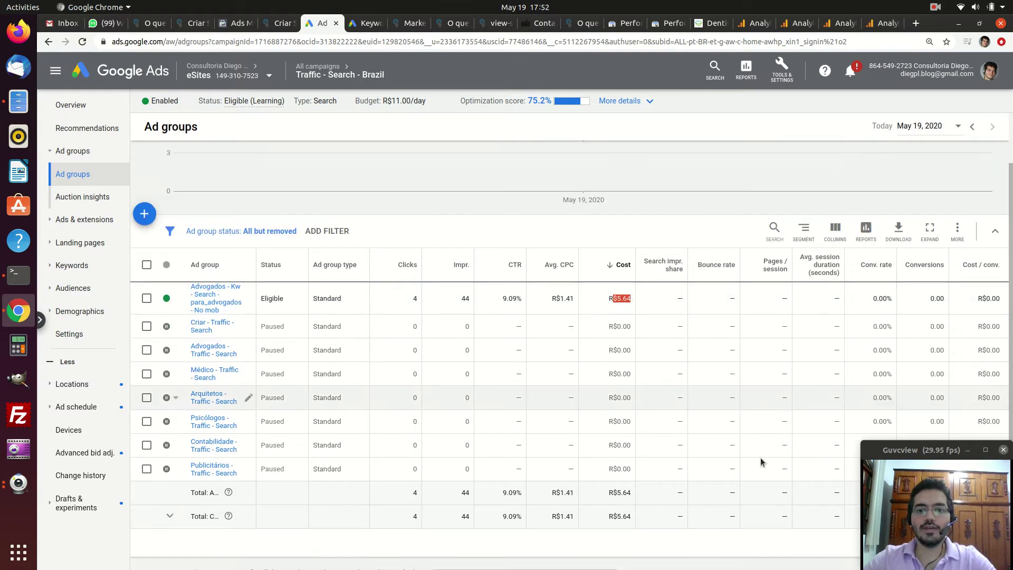
{"action": "left_click", "coordinate": [919, 130]}
{"action": "left_click", "coordinate": [762, 334]}
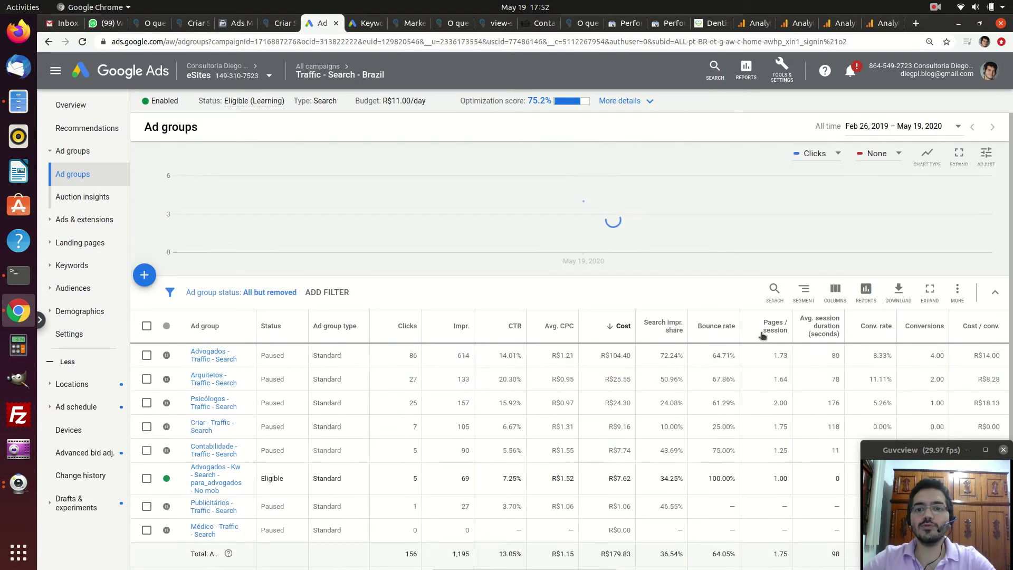
- Examine the ad groups' bounce rate, pages per session, average session duration, conversion rate and conversions
{"action": "scroll", "coordinate": [731, 351], "scroll_direction": "down", "scroll_amount": 2}
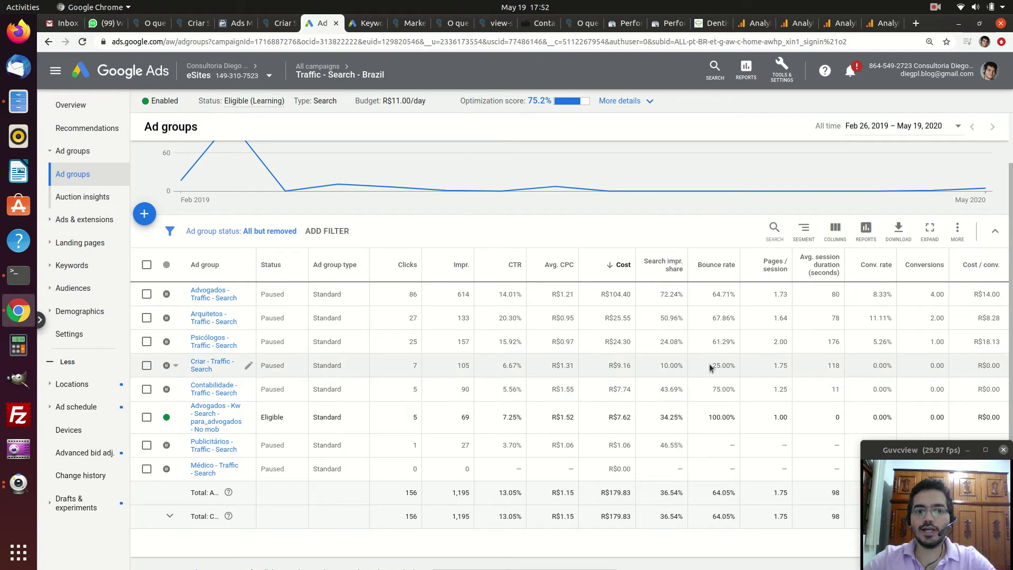
{"action": "left_click_drag", "start_coordinate": [710, 365], "coordinate": [736, 366]}
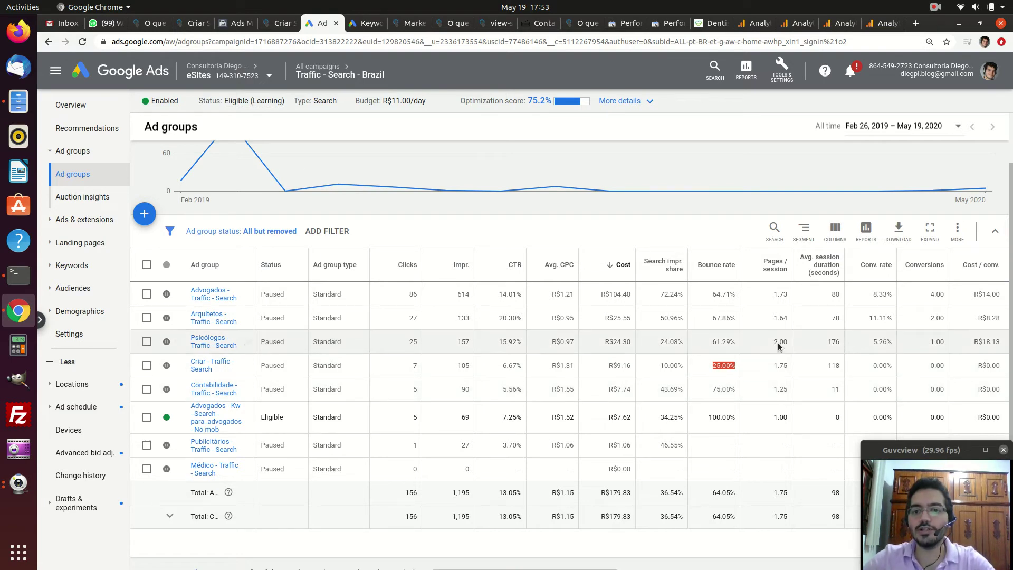
{"action": "mouse_move", "coordinate": [785, 274]}
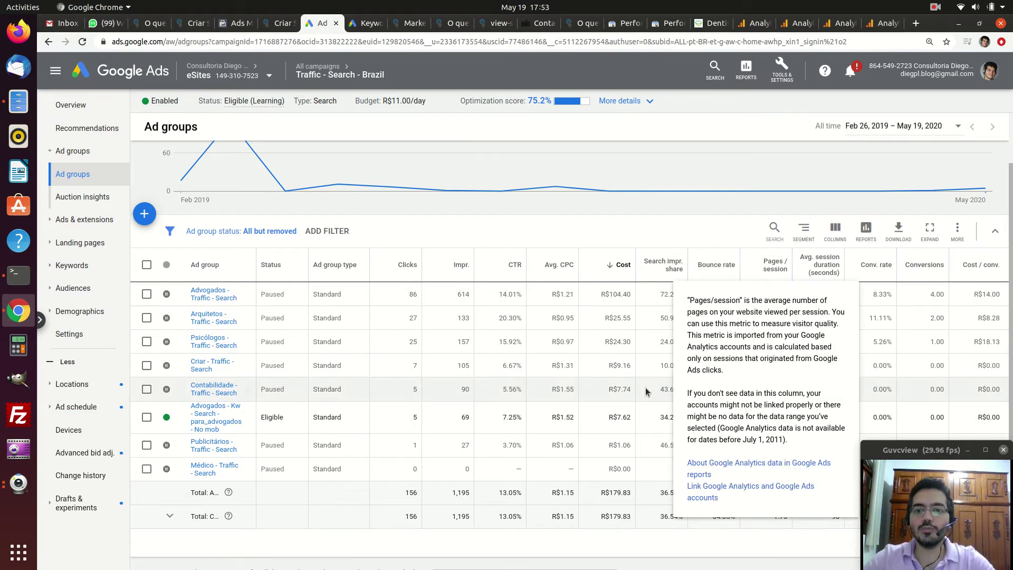
{"action": "left_click_drag", "start_coordinate": [774, 343], "coordinate": [787, 343]}
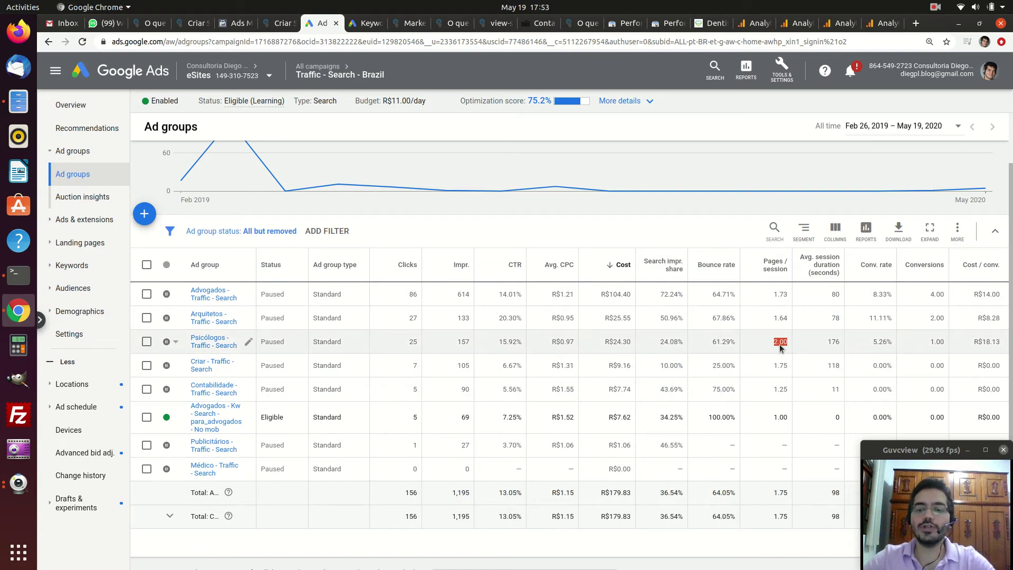
{"action": "left_click", "coordinate": [779, 343]}
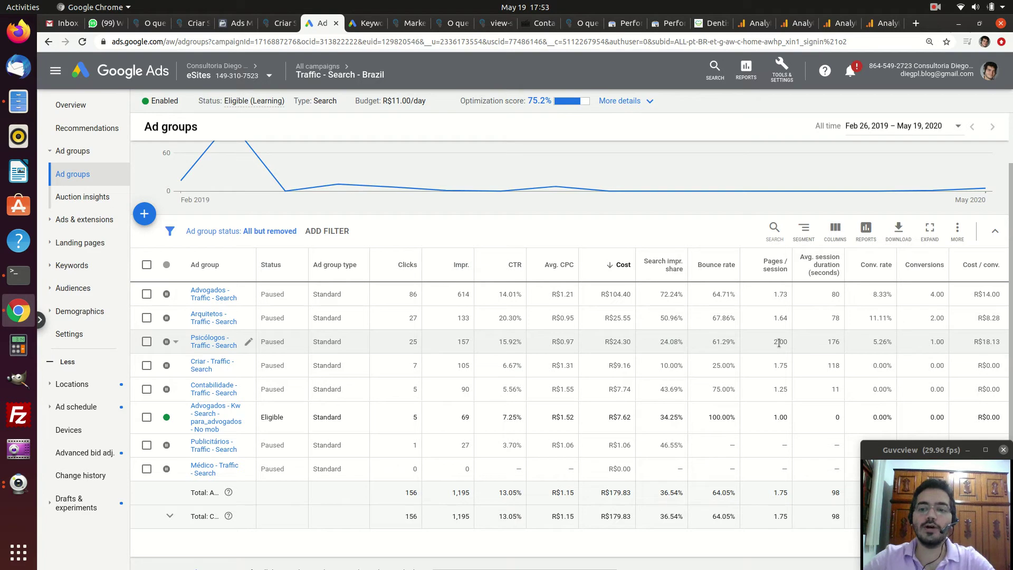
{"action": "left_click_drag", "start_coordinate": [770, 342], "coordinate": [843, 342]}
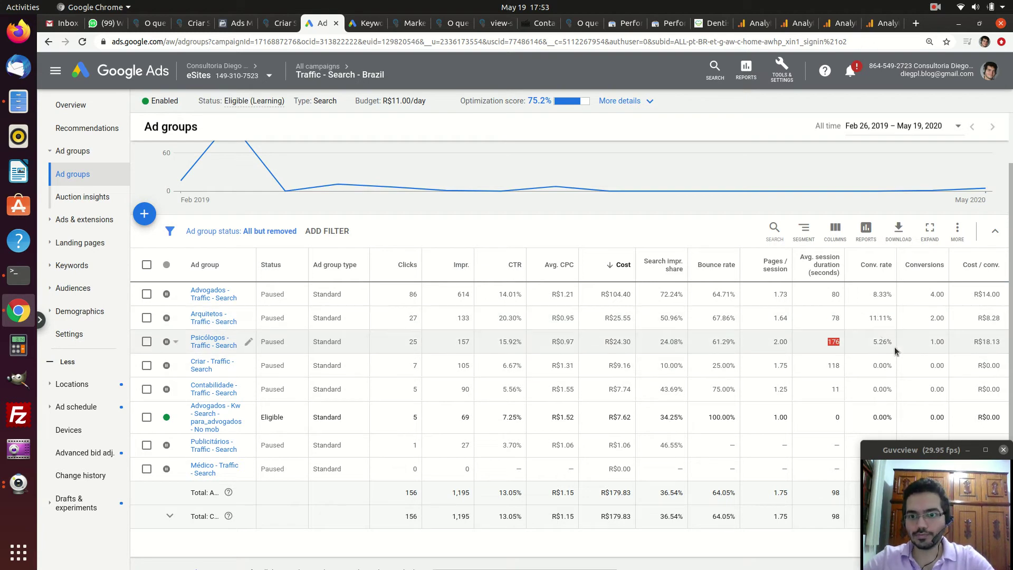
{"action": "left_click_drag", "start_coordinate": [872, 345], "coordinate": [896, 345]}
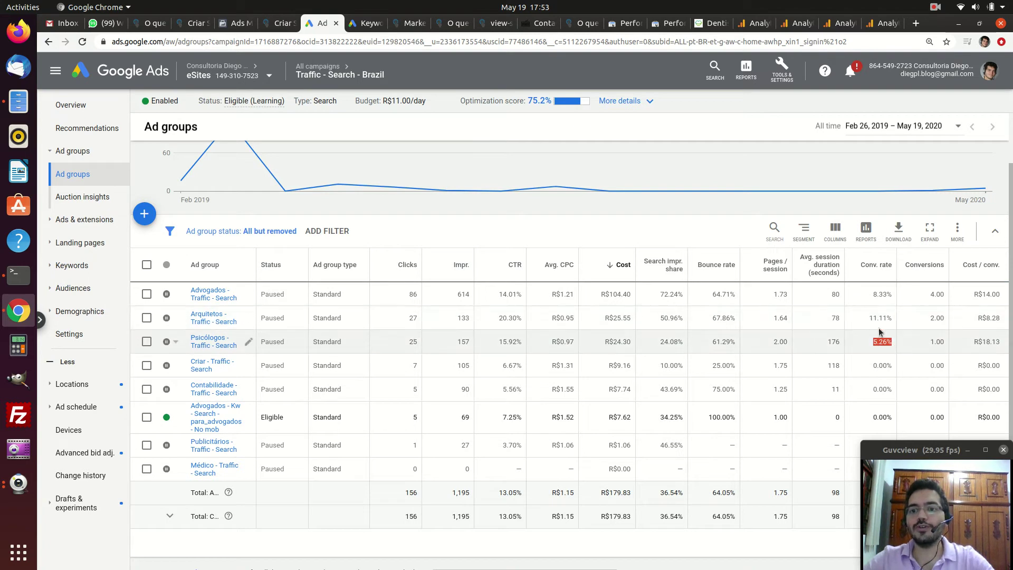
{"action": "left_click_drag", "start_coordinate": [874, 316], "coordinate": [892, 319]}
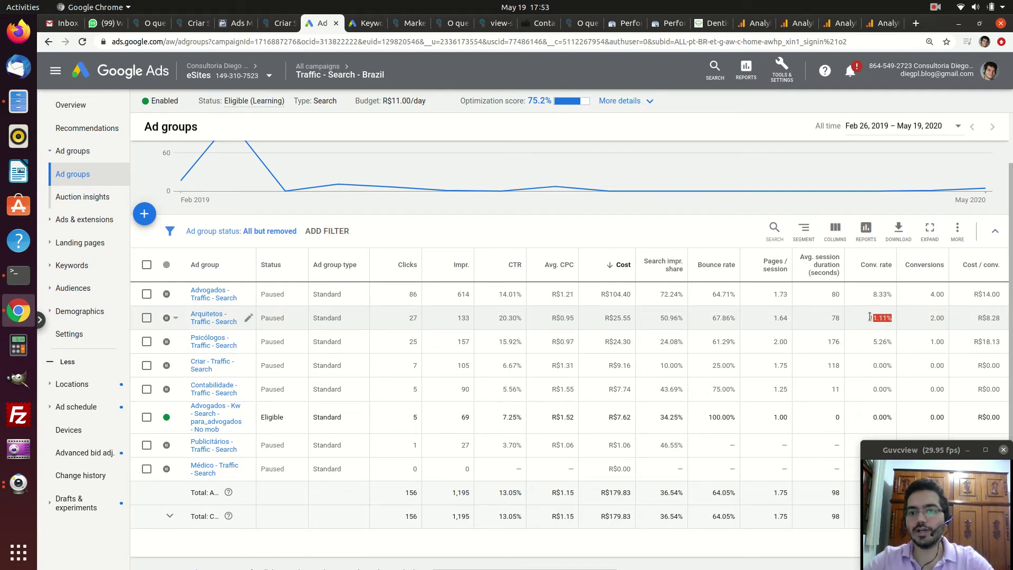
{"action": "left_click_drag", "start_coordinate": [867, 317], "coordinate": [893, 323]}
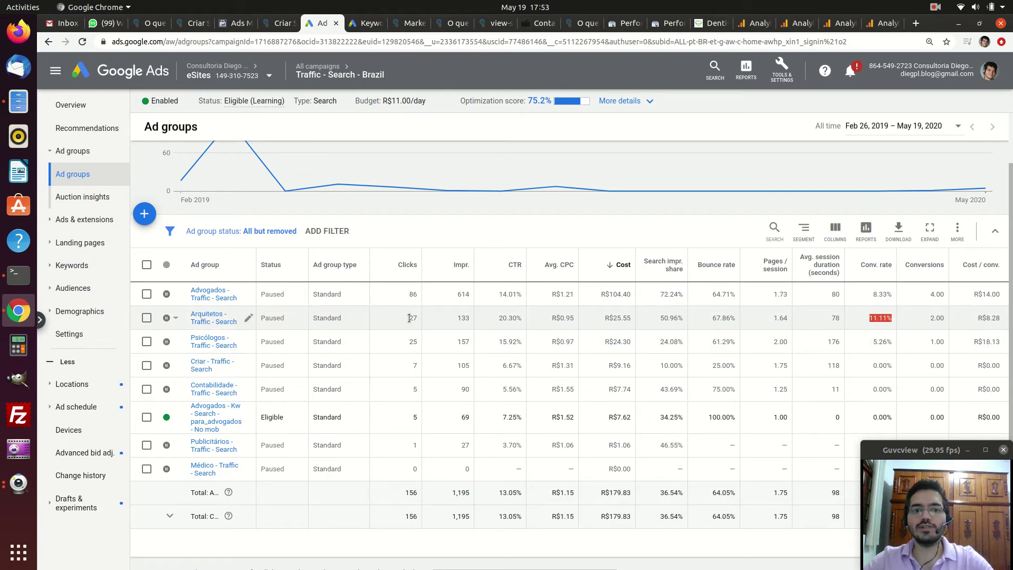
{"action": "left_click_drag", "start_coordinate": [924, 320], "coordinate": [948, 320]}
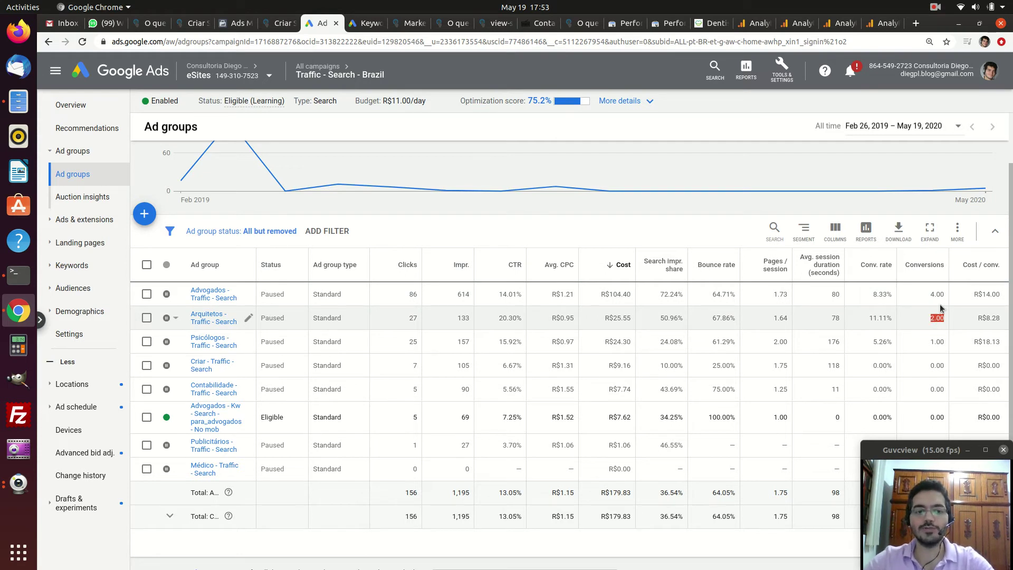
- Open Keyword Planner and get new keyword ideas for "advogado em são paulo"
{"action": "left_click", "coordinate": [781, 72]}
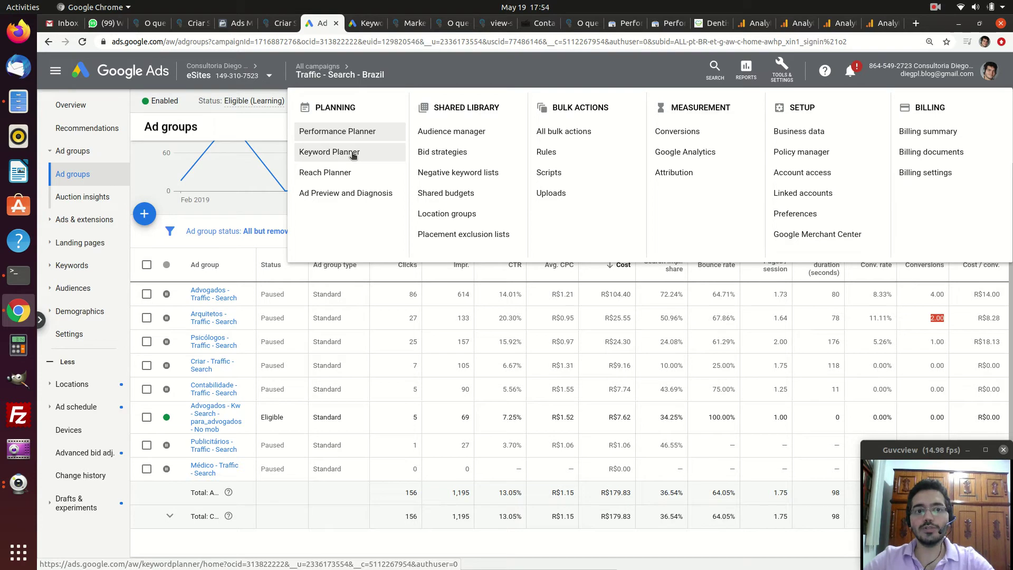
{"action": "left_click", "coordinate": [353, 153]}
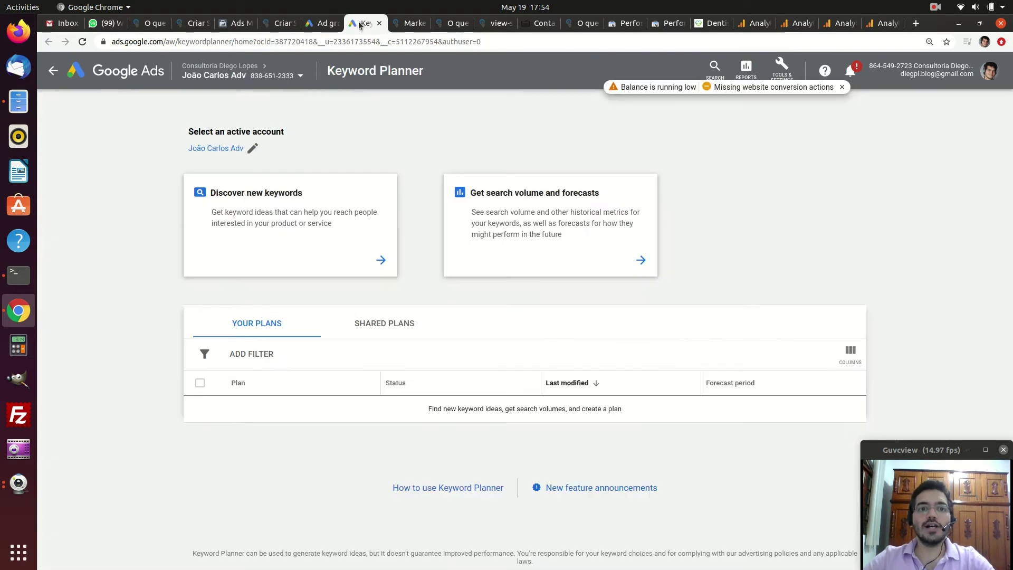
{"action": "left_click", "coordinate": [378, 259]}
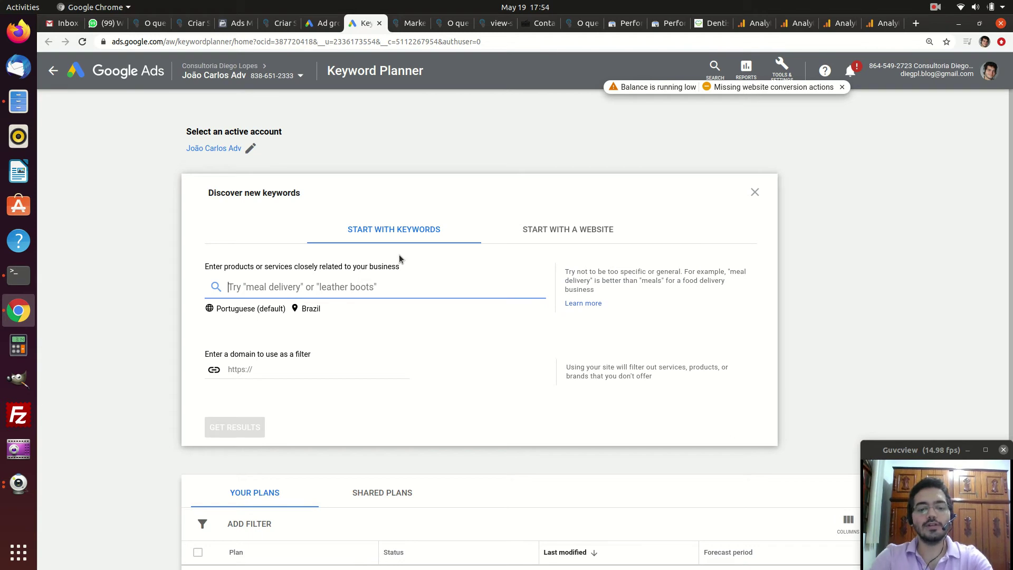
{"action": "type", "text": "advogado em são paulo"}
{"action": "key", "text": "Return"}
{"action": "left_click", "coordinate": [252, 427]}
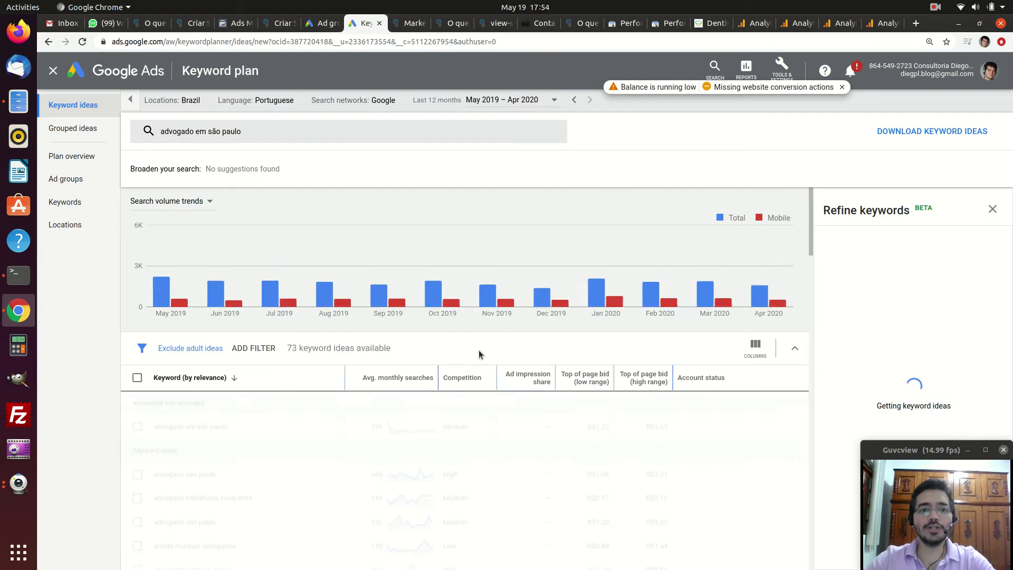
- Review the keyword ideas list, comparing "advogado em são paulo" with "advogado sao paulo" and "advogado trabalhista zona leste"
{"action": "scroll", "coordinate": [552, 385], "scroll_direction": "down", "scroll_amount": 3}
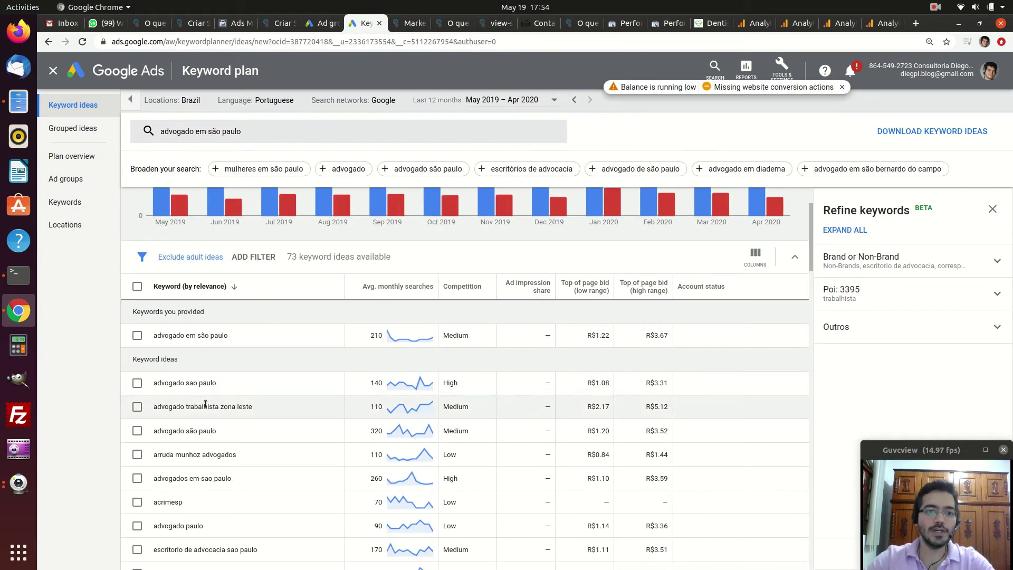
{"action": "left_click_drag", "start_coordinate": [158, 336], "coordinate": [339, 341]}
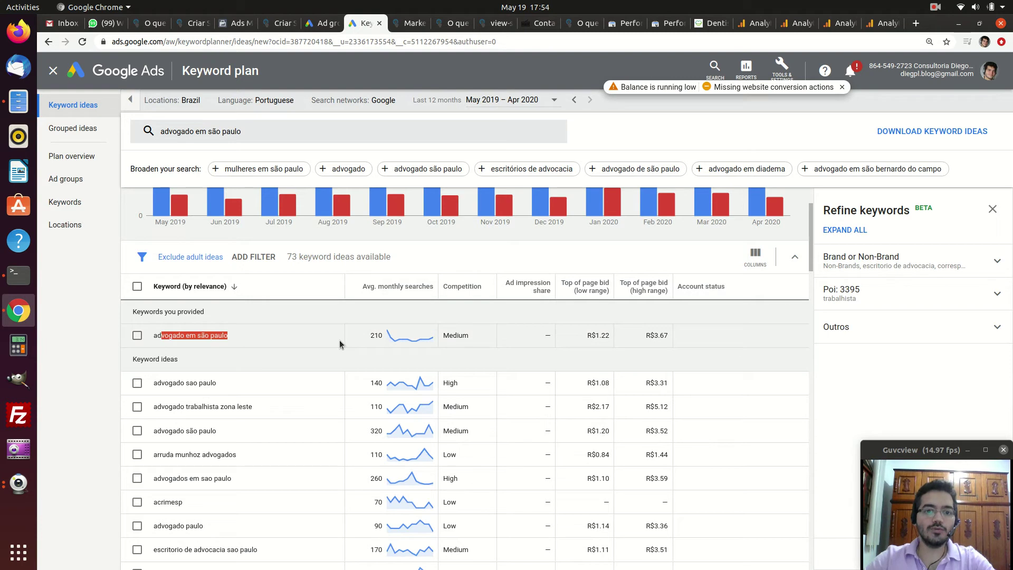
{"action": "left_click", "coordinate": [369, 334]}
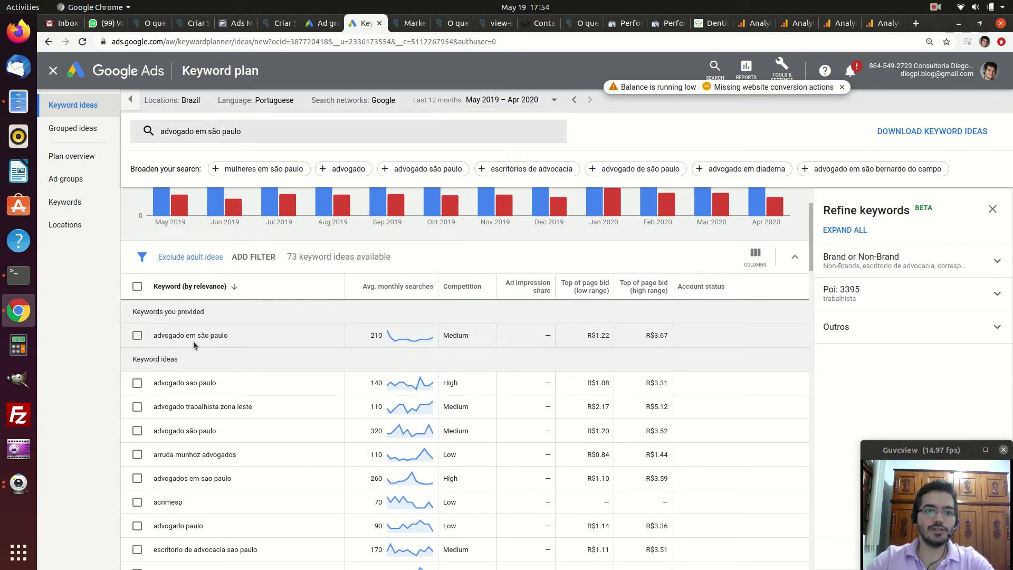
{"action": "scroll", "coordinate": [432, 380], "scroll_direction": "up", "scroll_amount": 3}
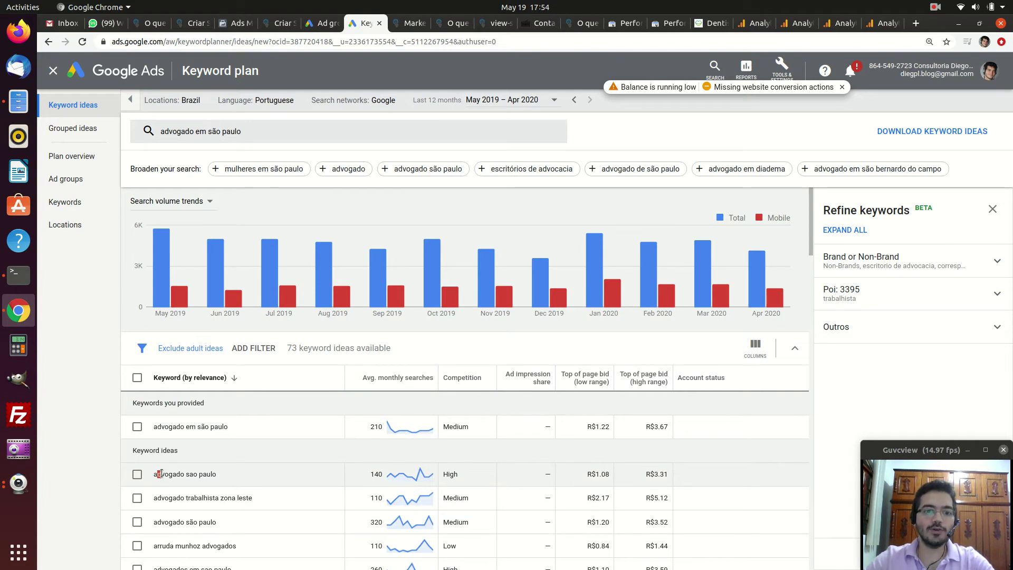
{"action": "left_click_drag", "start_coordinate": [157, 475], "coordinate": [216, 473]}
{"action": "scroll", "coordinate": [263, 464], "scroll_direction": "down", "scroll_amount": 2}
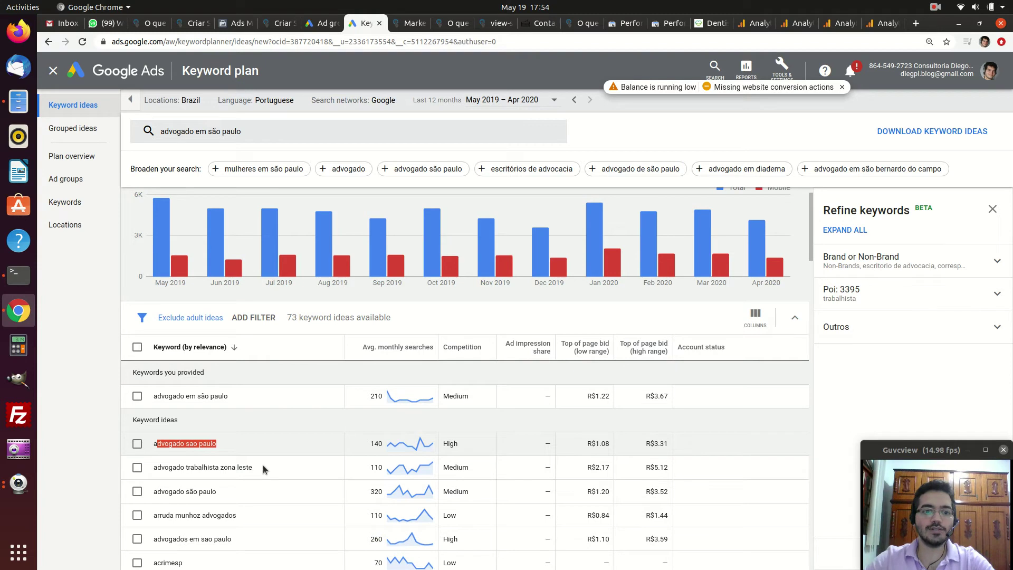
{"action": "scroll", "coordinate": [255, 474], "scroll_direction": "down", "scroll_amount": 1}
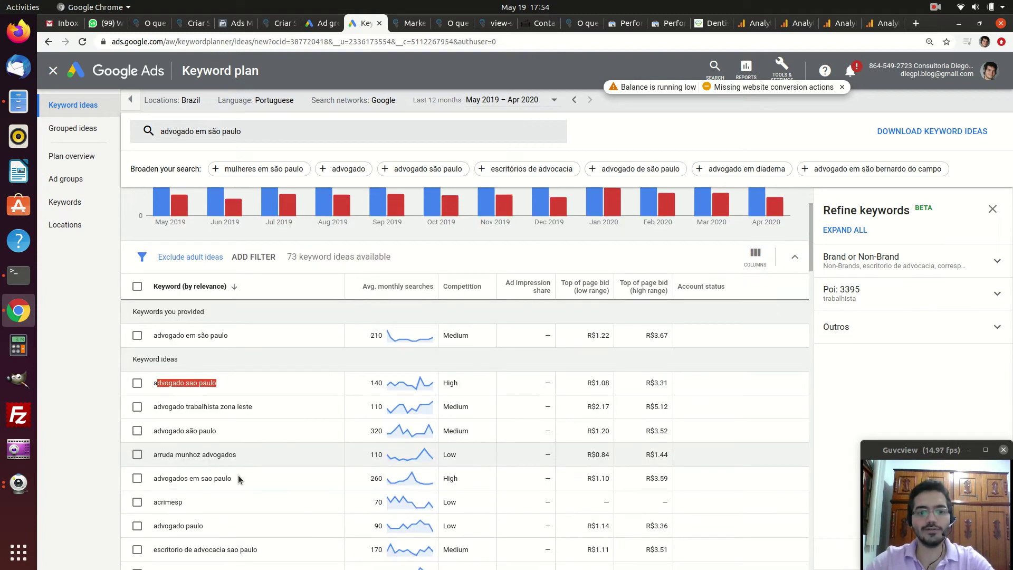
{"action": "left_click_drag", "start_coordinate": [200, 406], "coordinate": [309, 411]}
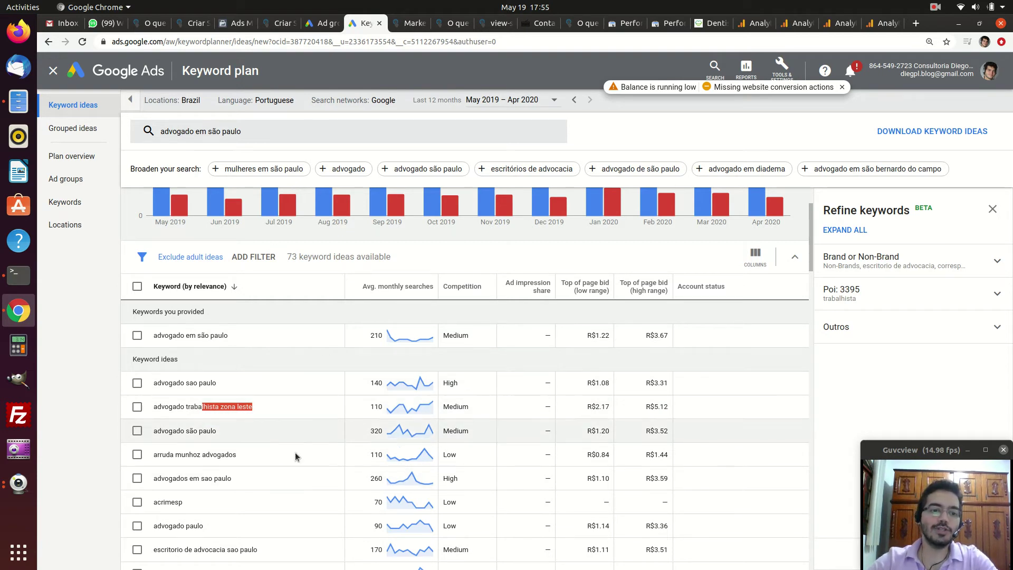
{"action": "scroll", "coordinate": [283, 405], "scroll_direction": "down", "scroll_amount": 1}
{"action": "scroll", "coordinate": [283, 404], "scroll_direction": "down", "scroll_amount": 2}
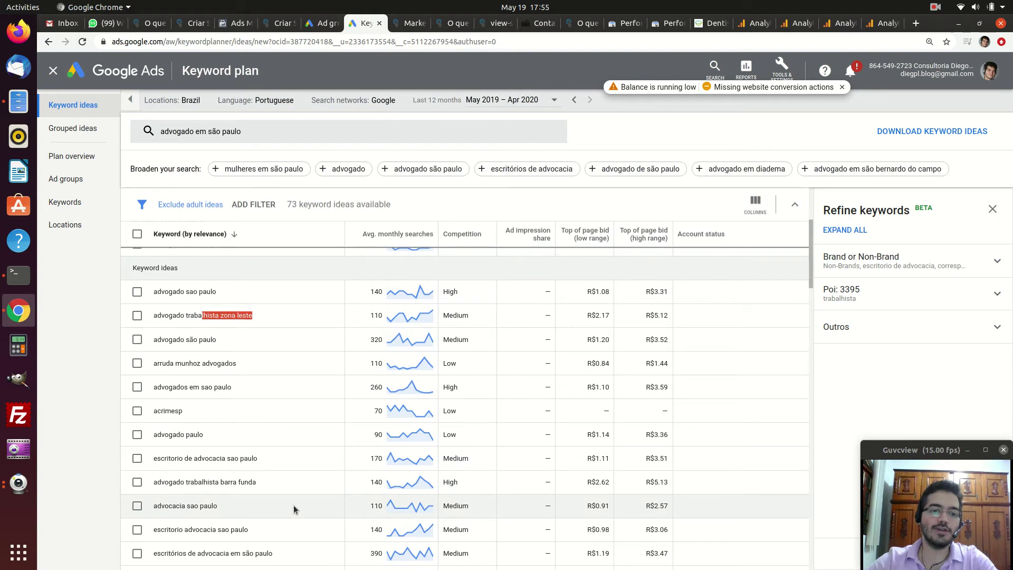
- Switch to the eSites article "O que é Google Ads? Como Funciona?" and examine its title and the keywords in its URL
{"action": "left_click", "coordinate": [428, 24]}
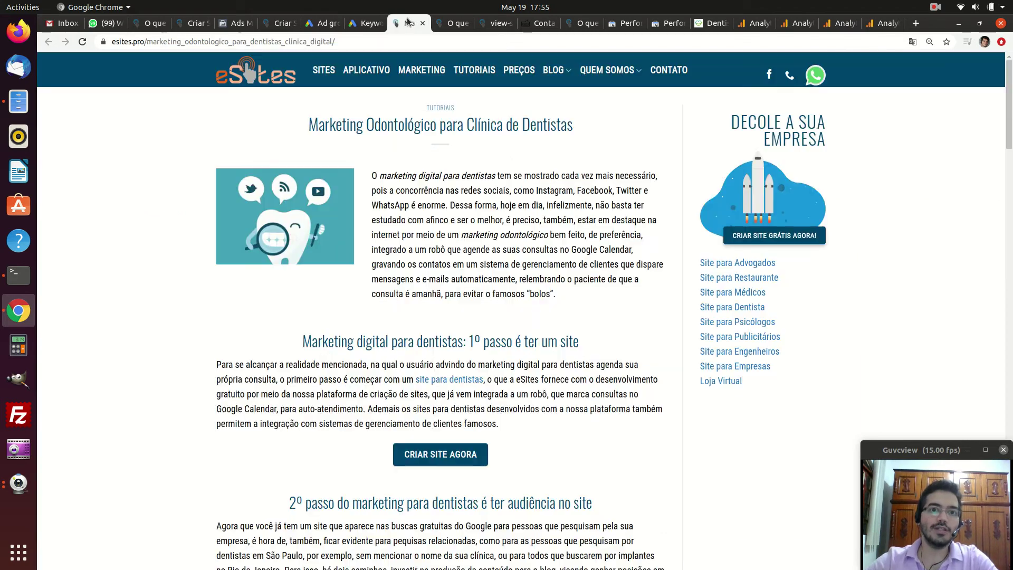
{"action": "left_click", "coordinate": [446, 26]}
{"action": "left_click", "coordinate": [492, 26]}
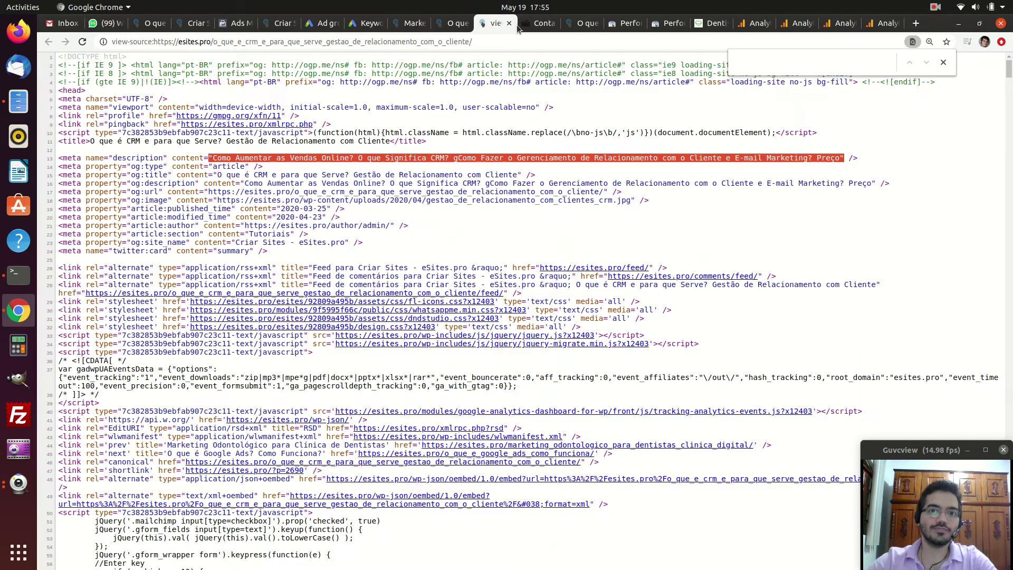
{"action": "left_click", "coordinate": [541, 25]}
{"action": "left_click", "coordinate": [584, 27]}
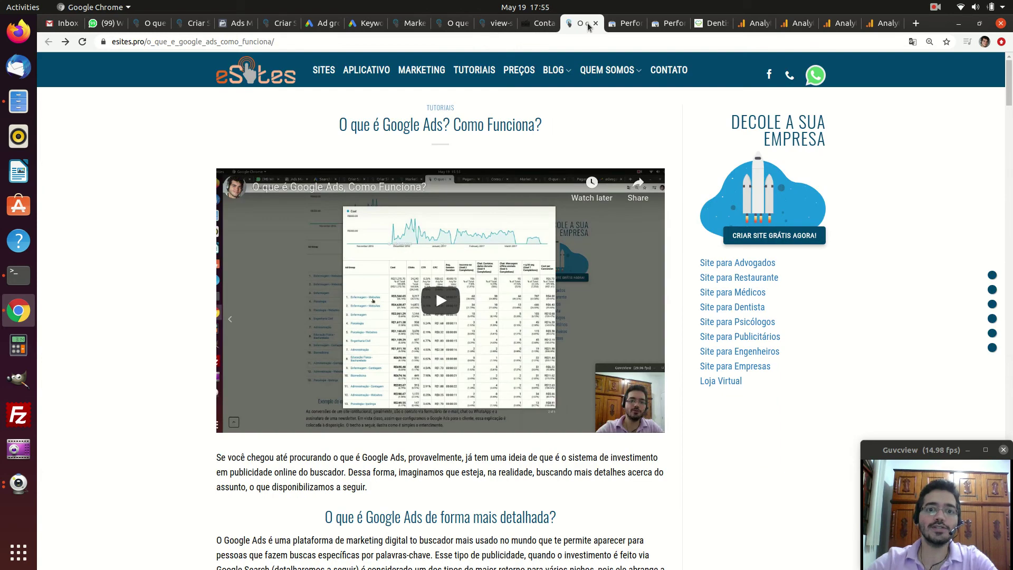
{"action": "left_click_drag", "start_coordinate": [347, 124], "coordinate": [517, 125]}
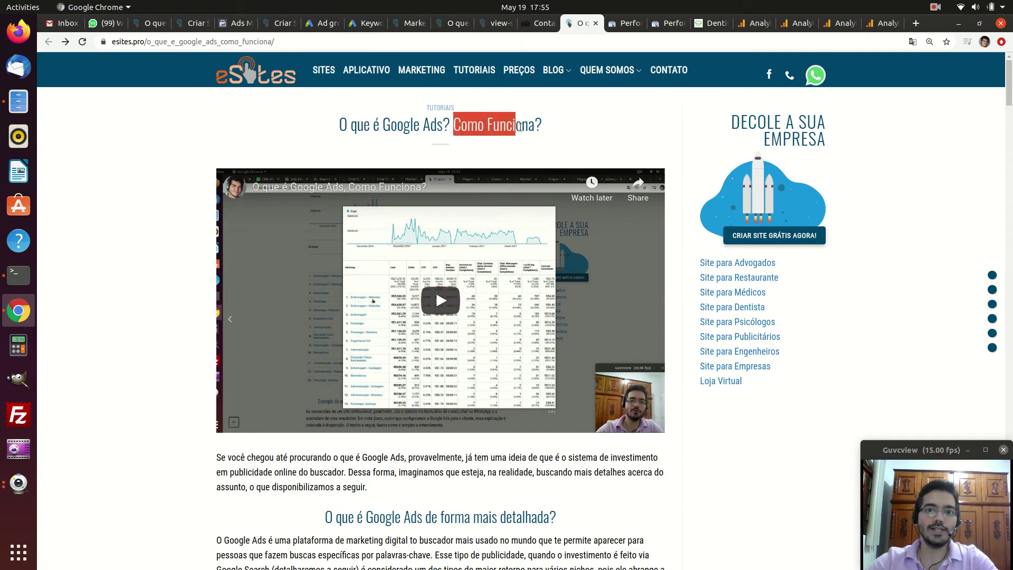
{"action": "left_click_drag", "start_coordinate": [148, 42], "coordinate": [242, 42]}
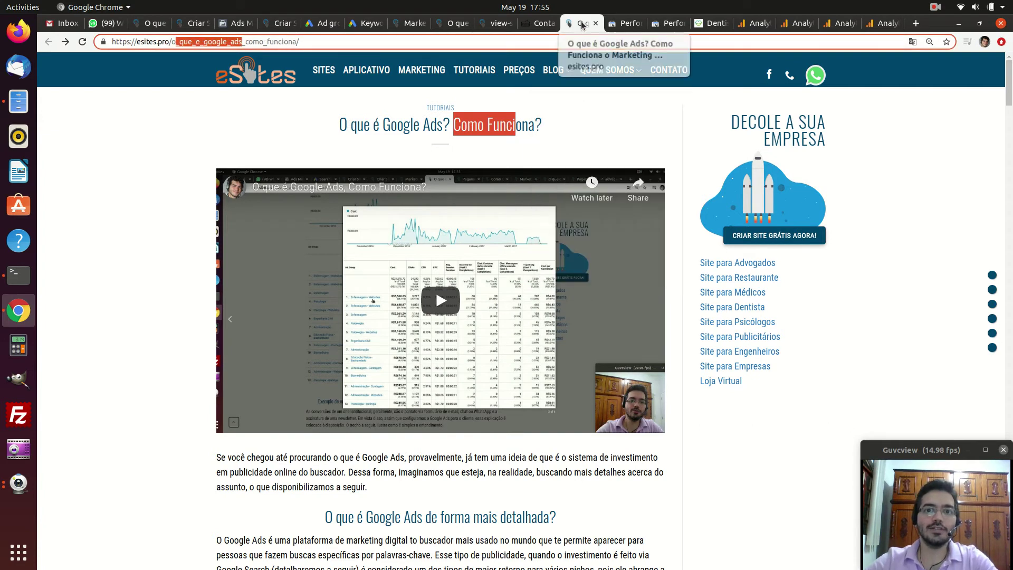
- Switch to the eSites article on CRM, examine the keywords in its URL and select the path after the domain
{"action": "left_click", "coordinate": [493, 25]}
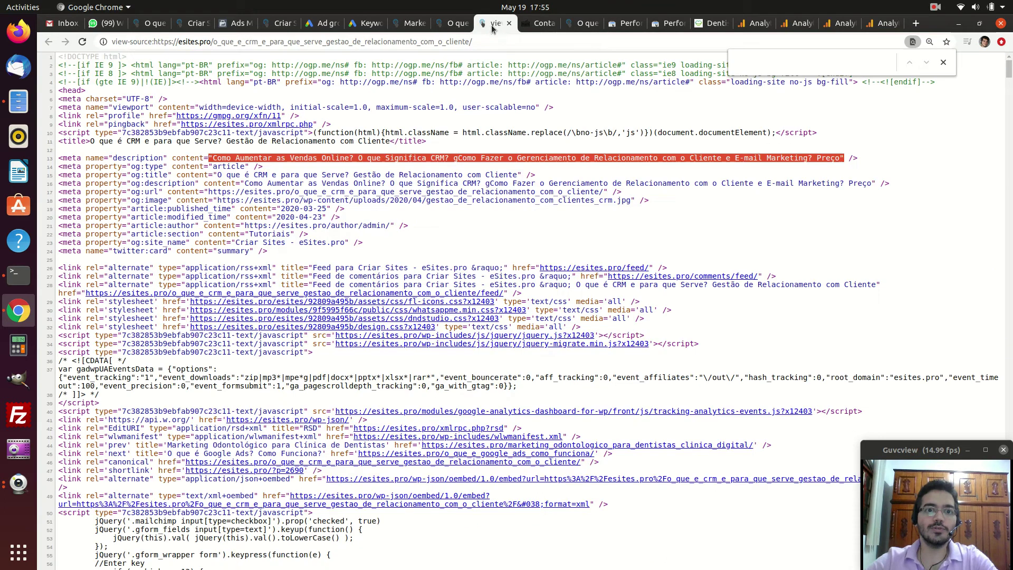
{"action": "left_click", "coordinate": [447, 25]}
{"action": "left_click_drag", "start_coordinate": [163, 41], "coordinate": [257, 41]}
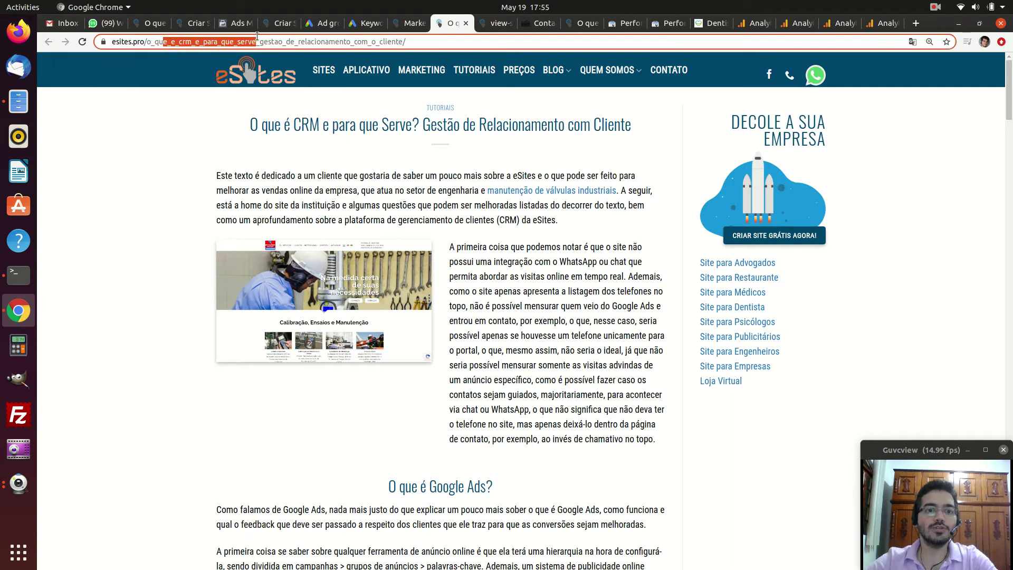
{"action": "left_click_drag", "start_coordinate": [169, 42], "coordinate": [447, 44]}
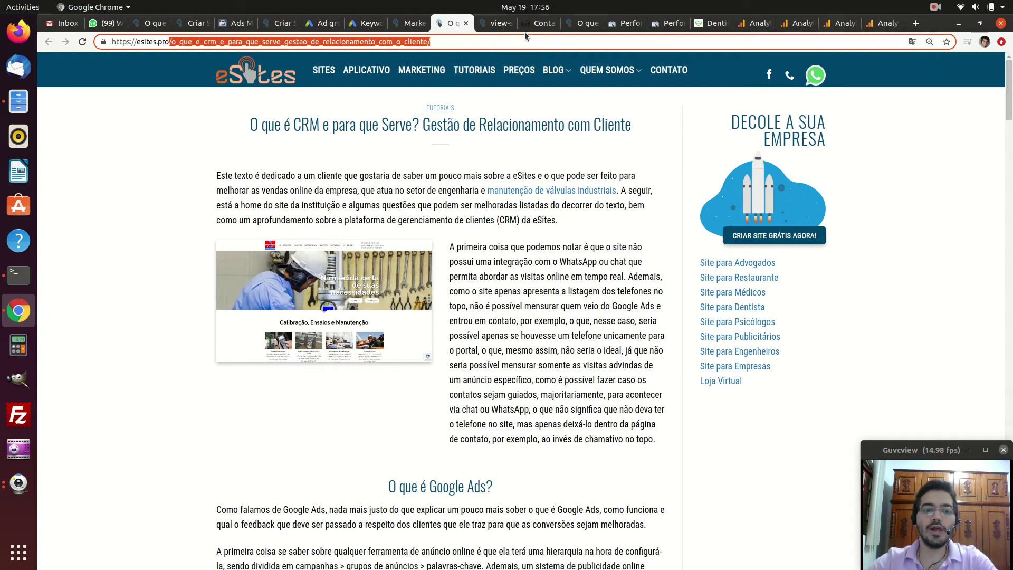
- Open google.com in a new browser tab
{"action": "left_click", "coordinate": [917, 23]}
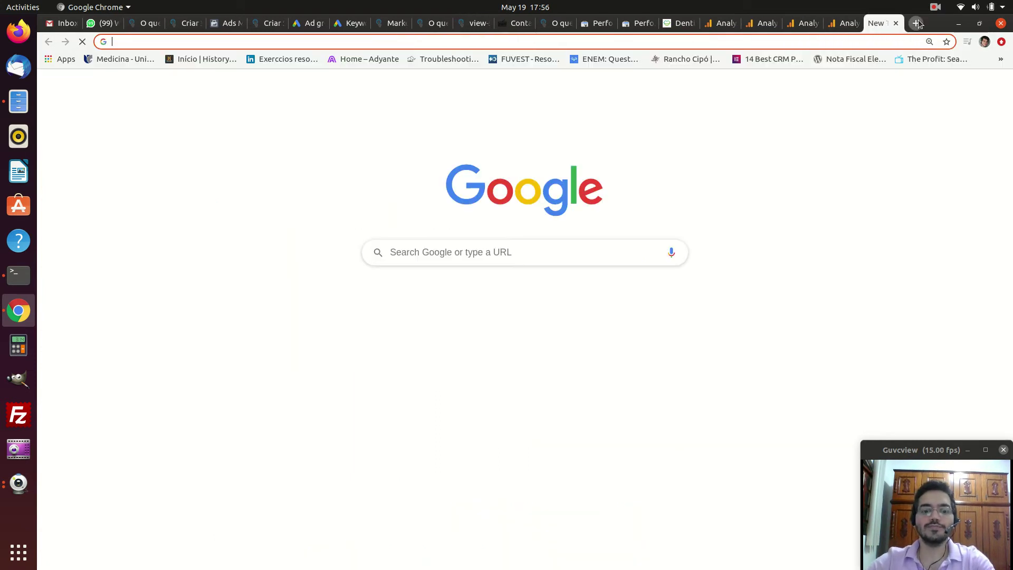
{"action": "type", "text": "google"}
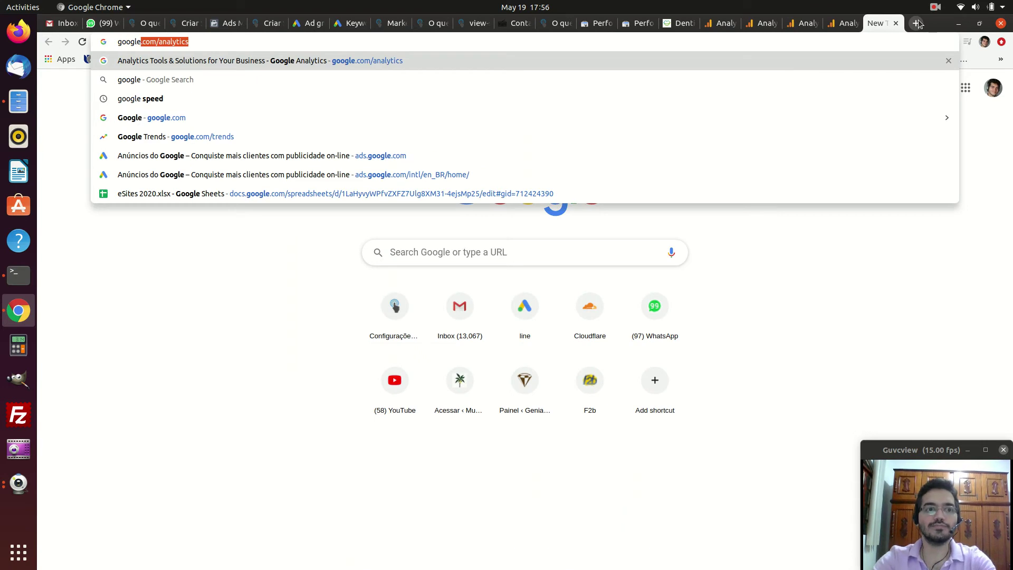
{"action": "type", "text": ".com"}
{"action": "key", "text": "Return"}
- Try a "site:" search on Google using only the CRM article's URL path
{"action": "type", "text": "site:"}
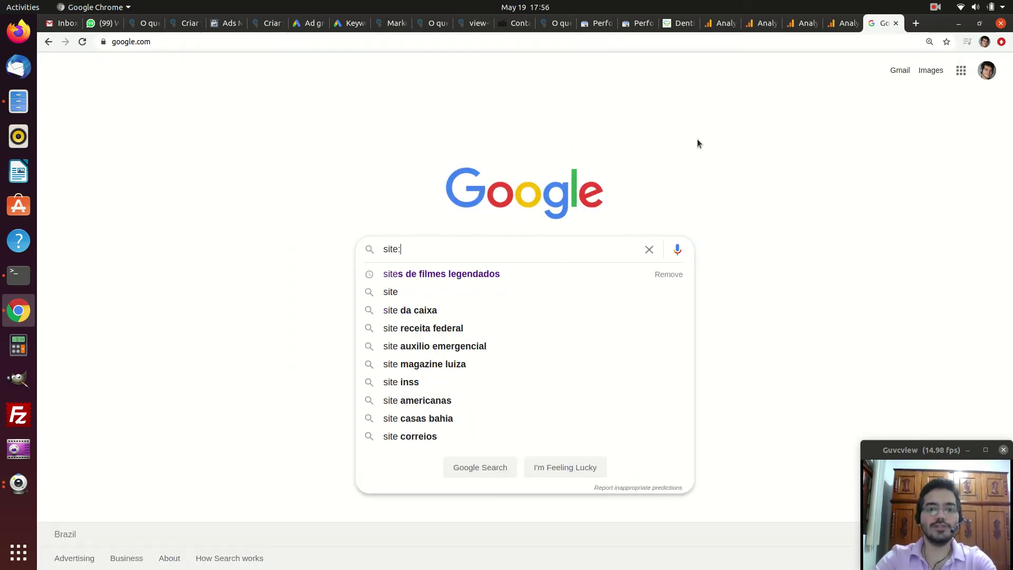
{"action": "key", "text": "ctrl+v"}
{"action": "key", "text": "Return"}
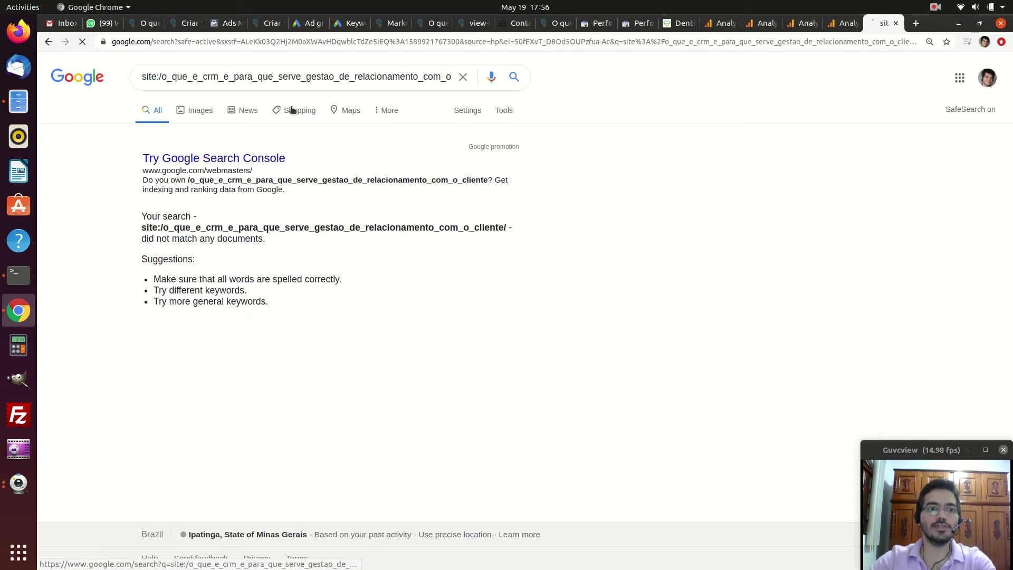
- Replace the query with "site:" followed by the CRM article's full esites.pro URL and run the search
{"action": "left_click", "coordinate": [160, 78]}
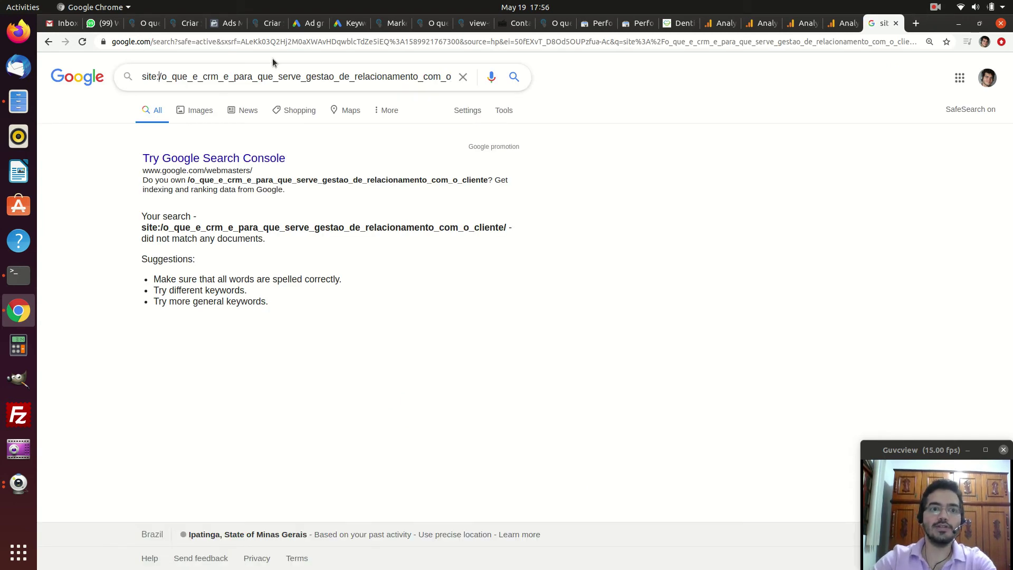
{"action": "left_click", "coordinate": [432, 24]}
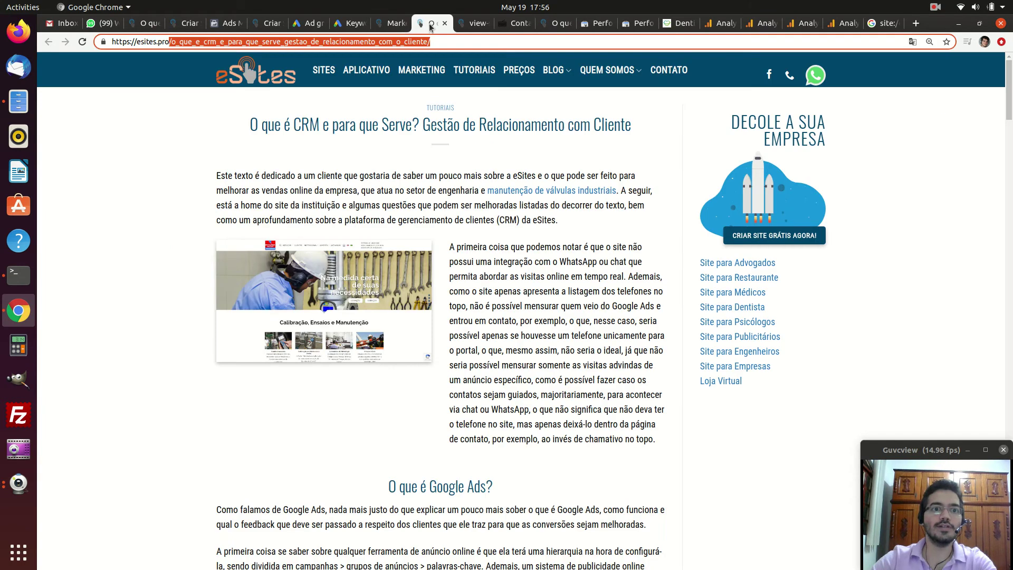
{"action": "left_click", "coordinate": [880, 23]}
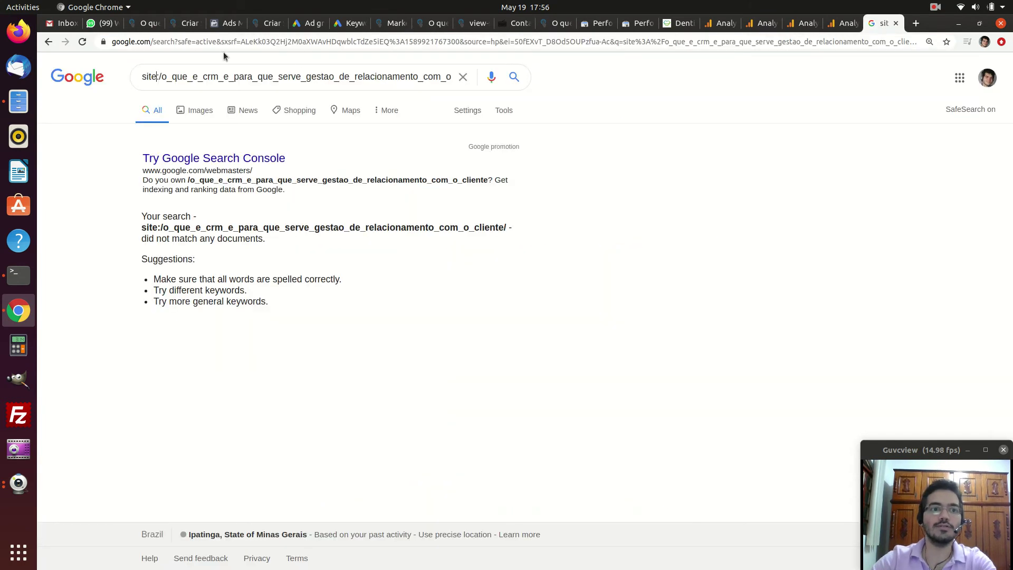
{"action": "left_click_drag", "start_coordinate": [161, 76], "coordinate": [690, 49]}
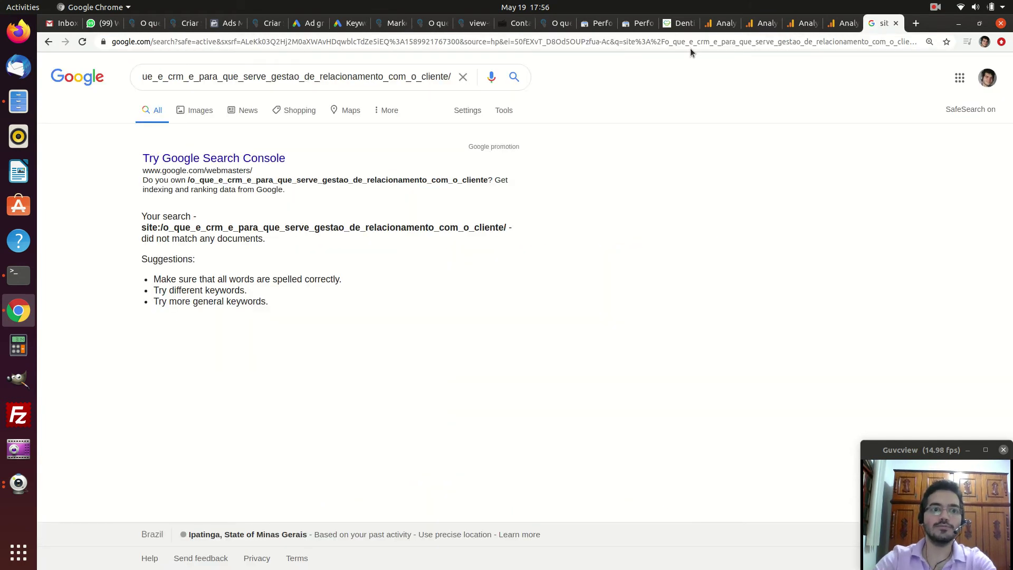
{"action": "key", "text": "ctrl+a"}
{"action": "key", "text": "BackSpace"}
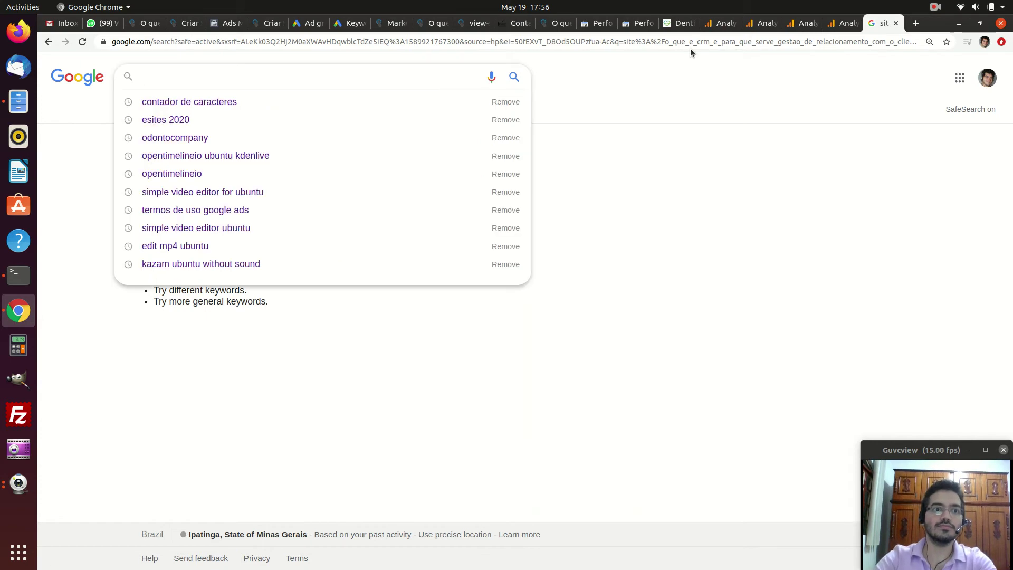
{"action": "type", "text": "site:"}
{"action": "type", "text": "https://esites.pro/o_que_e_crm_e_para_que_serve_gestao_de_relacionamento_com_o_cliente/"}
{"action": "key", "text": "Return"}
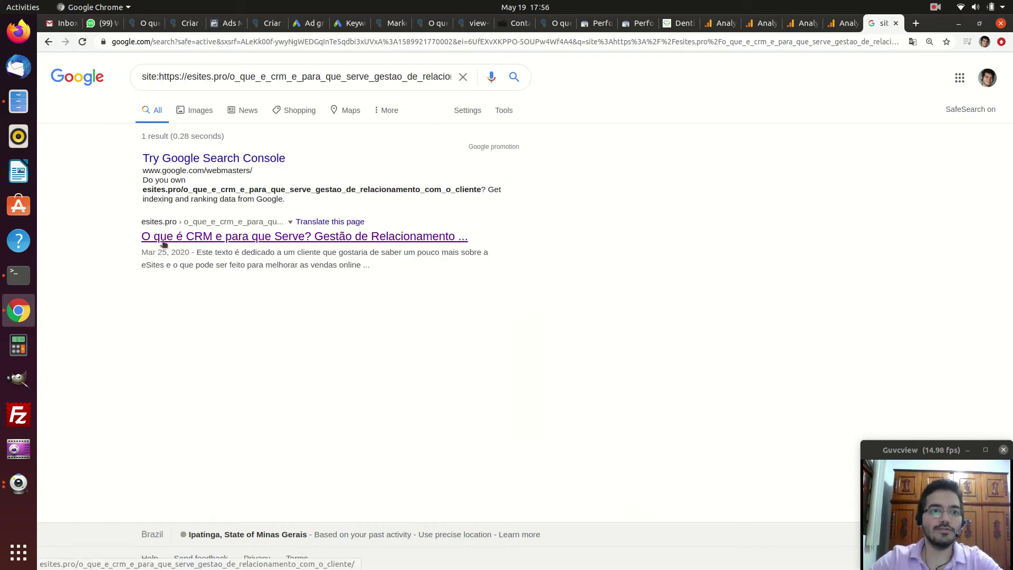
- Examine the title, URL and description snippet of the CRM article's Google search result
{"action": "left_click_drag", "start_coordinate": [136, 237], "coordinate": [350, 221]}
{"action": "left_click", "coordinate": [397, 212]}
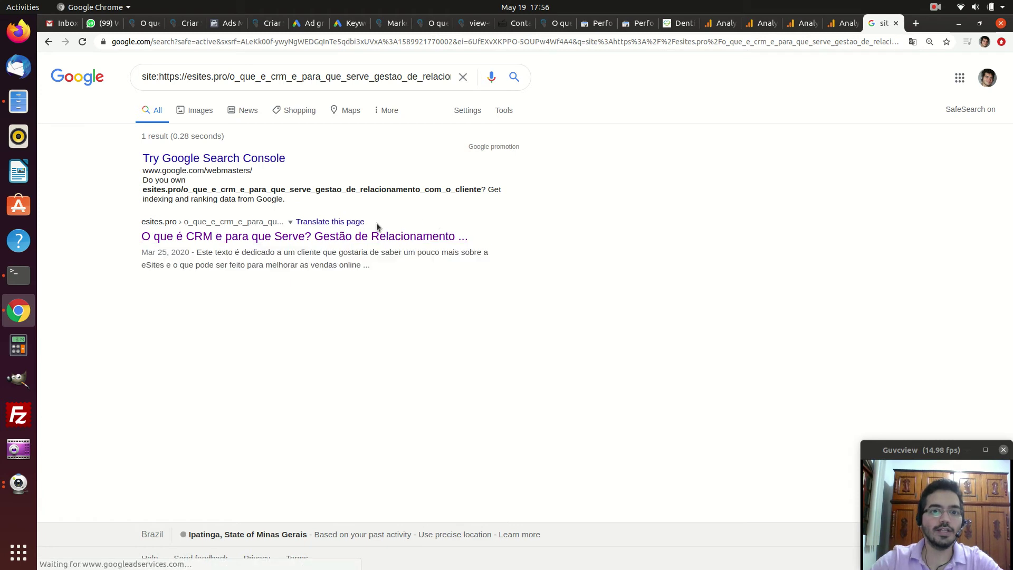
{"action": "left_click_drag", "start_coordinate": [194, 254], "coordinate": [360, 269]}
{"action": "left_click_drag", "start_coordinate": [129, 233], "coordinate": [188, 221]}
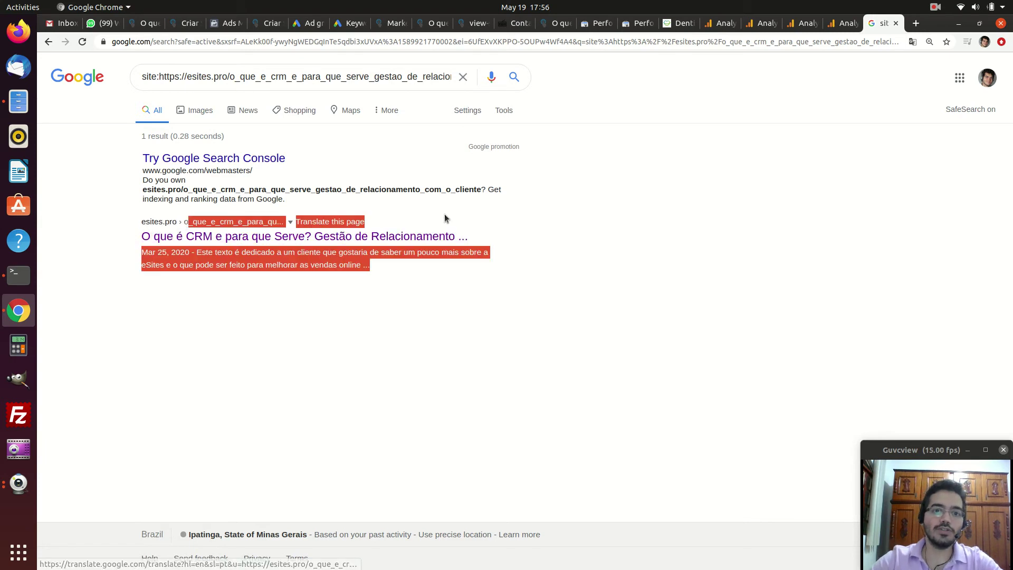
{"action": "left_click", "coordinate": [478, 233]}
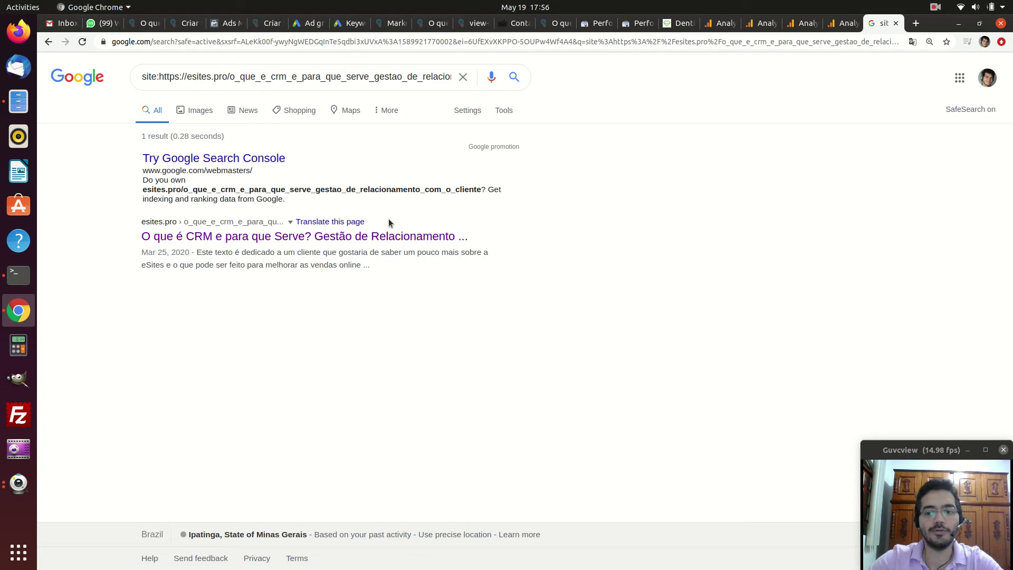
{"action": "left_click_drag", "start_coordinate": [357, 264], "coordinate": [196, 249]}
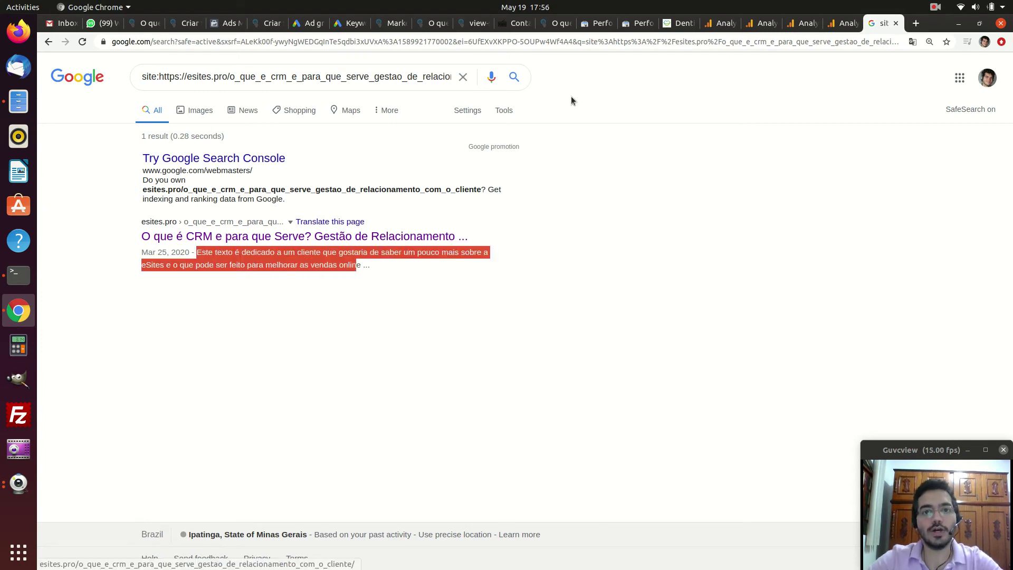
{"action": "left_click", "coordinate": [242, 251]}
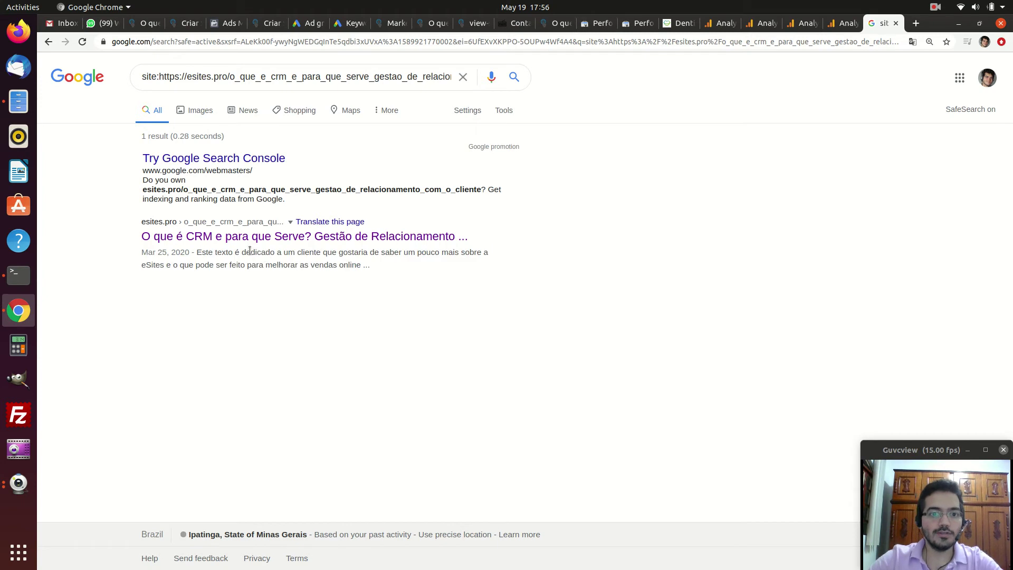
{"action": "left_click_drag", "start_coordinate": [235, 250], "coordinate": [344, 263]}
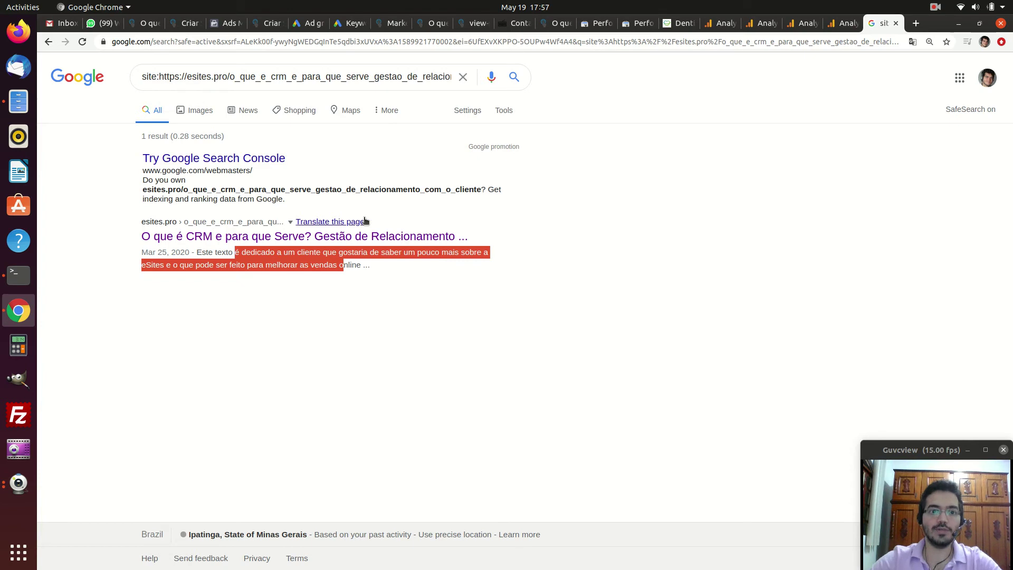
- In the CRM article's page source, copy the title tag's text and highlight the meta description content
{"action": "left_click", "coordinate": [474, 24]}
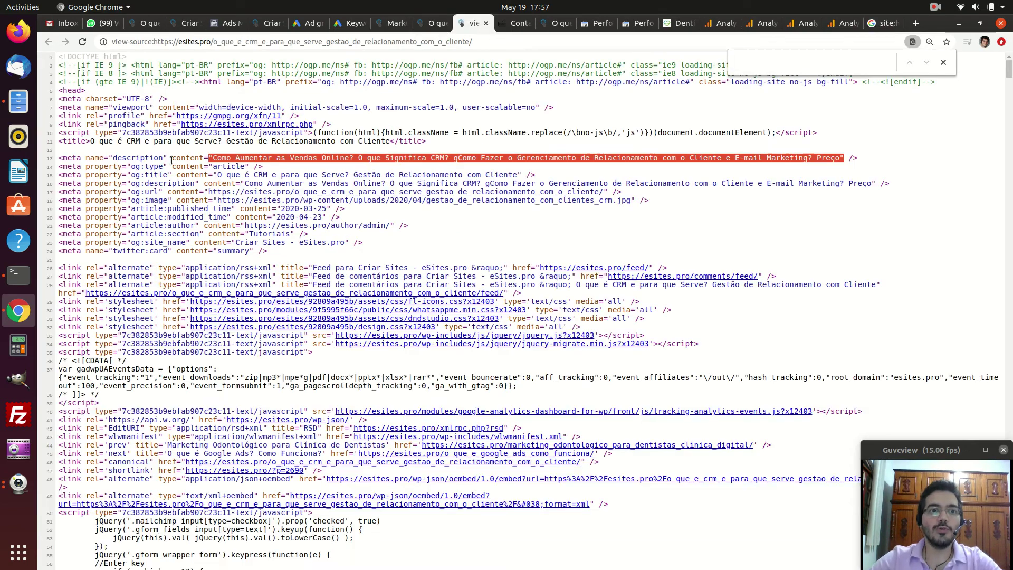
{"action": "left_click_drag", "start_coordinate": [90, 140], "coordinate": [391, 141]}
{"action": "key", "text": "ctrl+c"}
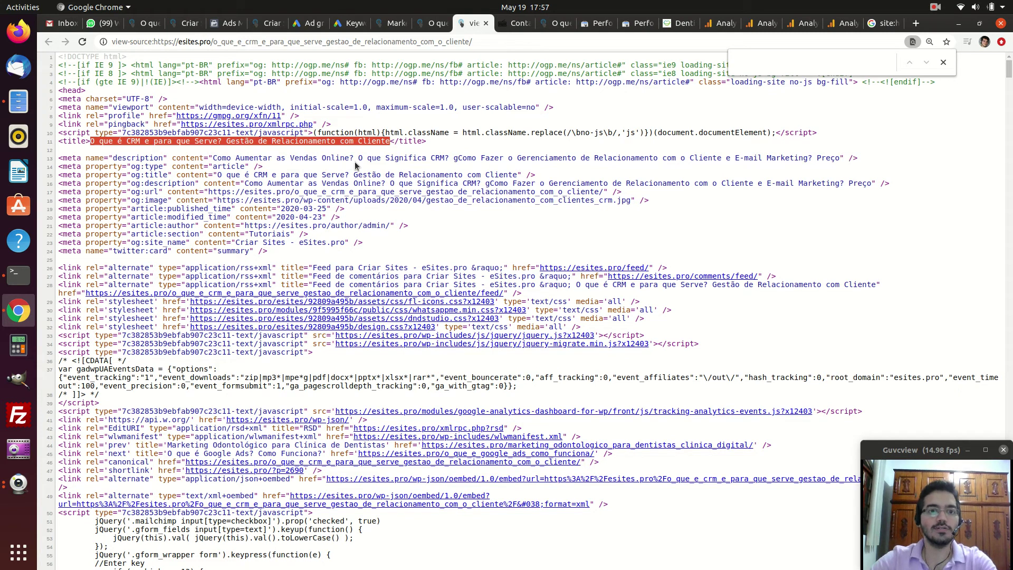
{"action": "left_click_drag", "start_coordinate": [216, 158], "coordinate": [844, 160]}
- Switch to the Contador de Caracteres page and check the meta description's character count including spaces
{"action": "left_click", "coordinate": [511, 23]}
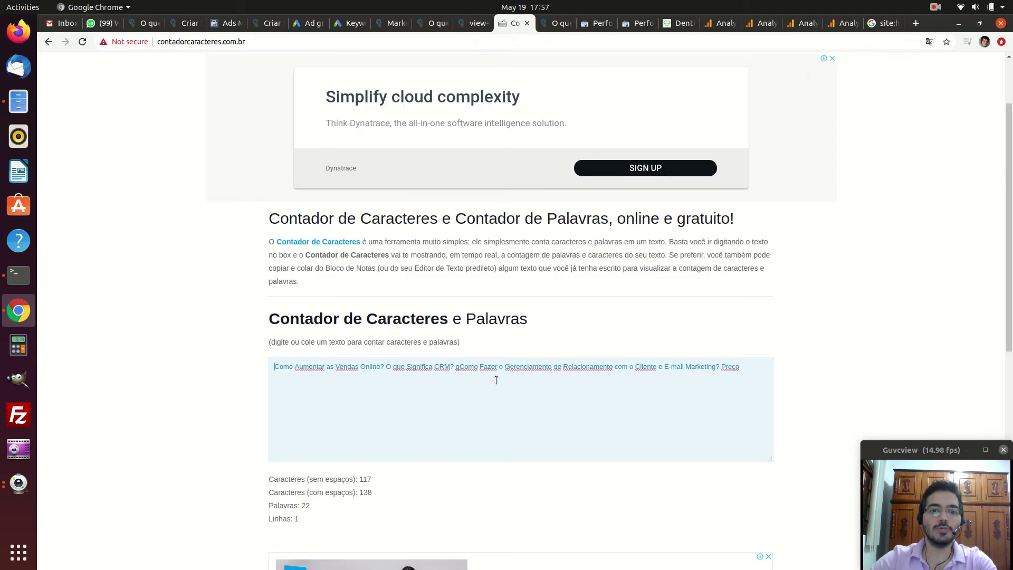
{"action": "scroll", "coordinate": [475, 369], "scroll_direction": "down", "scroll_amount": 3}
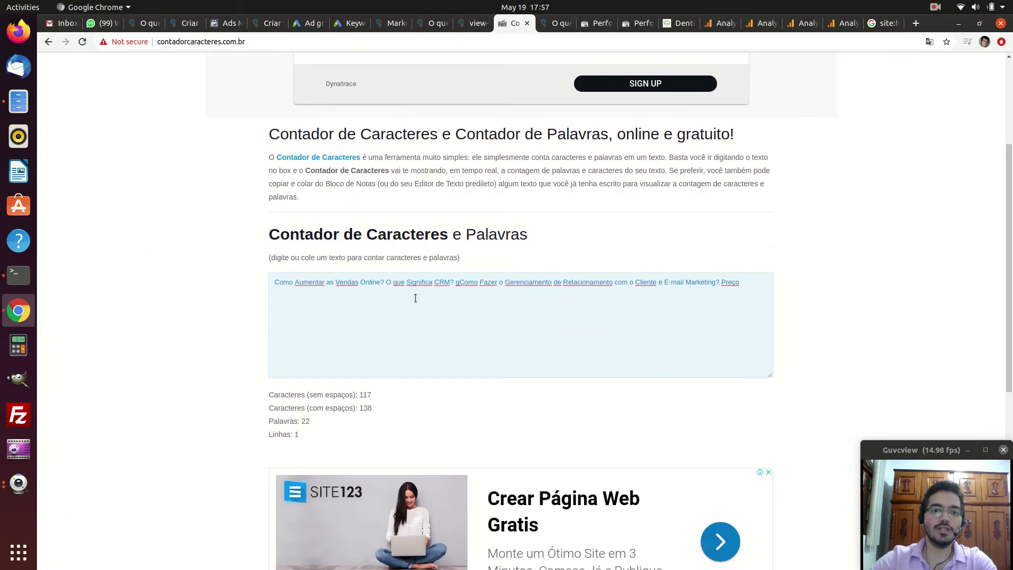
{"action": "left_click_drag", "start_coordinate": [297, 408], "coordinate": [339, 405]}
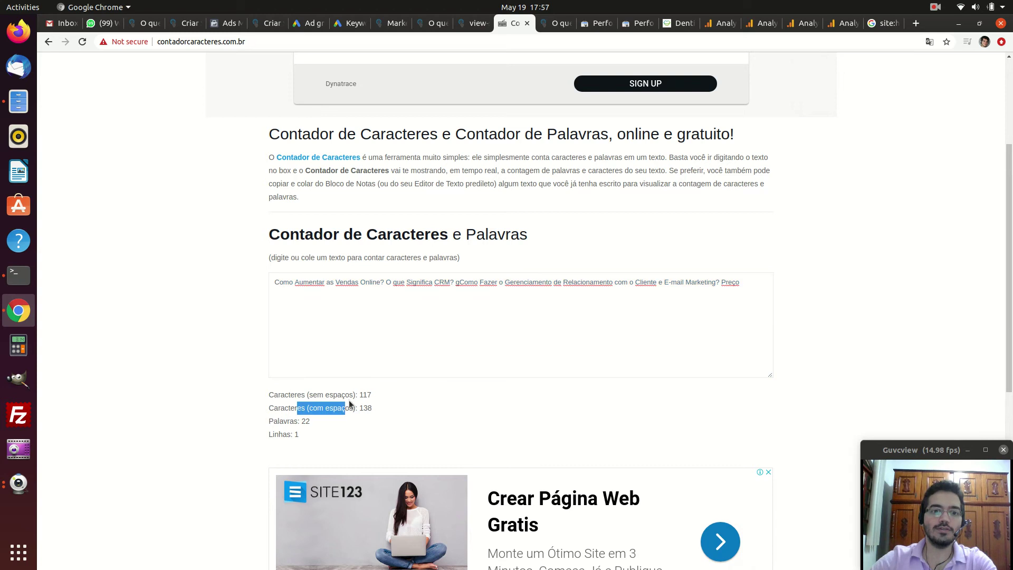
- Replace the counter's text with the copied title "O que é CRM e para que Serve? Gestão de Relacionamento com Cliente" and check its character count
{"action": "left_click", "coordinate": [453, 332]}
{"action": "key", "text": "ctrl+a"}
{"action": "key", "text": "ctrl+v"}
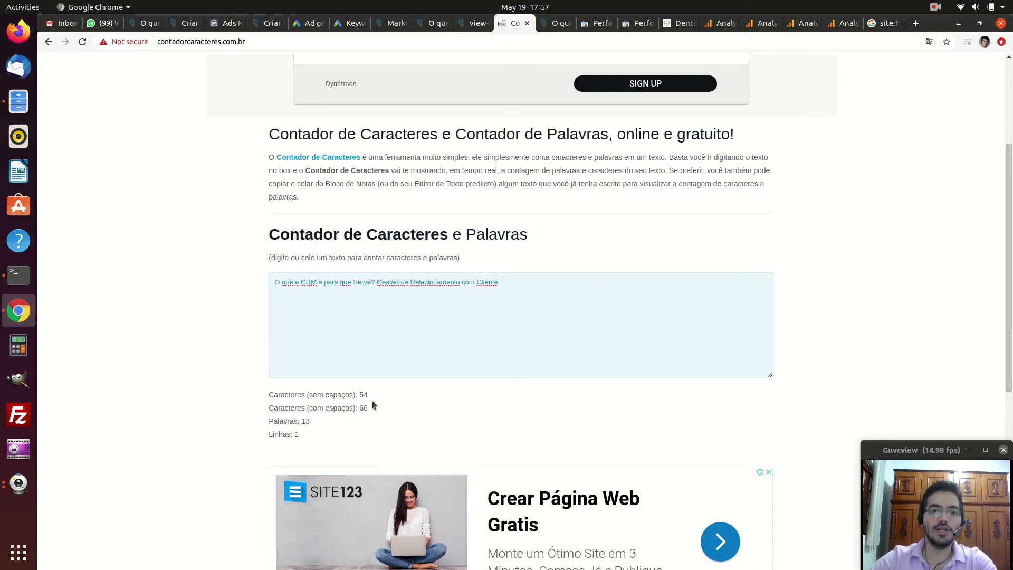
{"action": "left_click_drag", "start_coordinate": [363, 408], "coordinate": [372, 412]}
{"action": "left_click", "coordinate": [519, 305]}
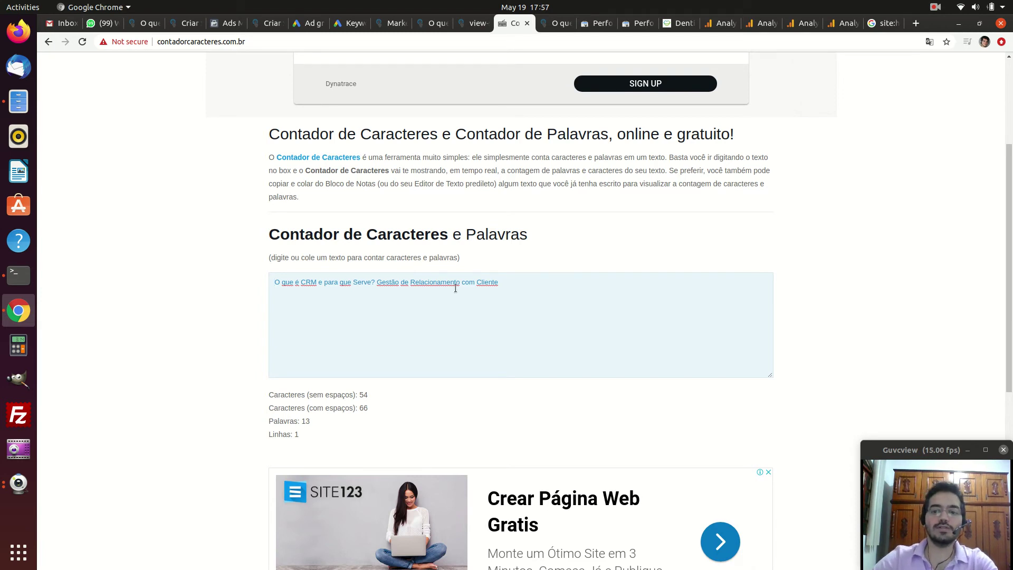
- Return to the CRM article and examine its "O que é Google Ads?" subheading
{"action": "left_click", "coordinate": [432, 23]}
{"action": "scroll", "coordinate": [481, 276], "scroll_direction": "down", "scroll_amount": 2}
{"action": "scroll", "coordinate": [480, 277], "scroll_direction": "down", "scroll_amount": 2}
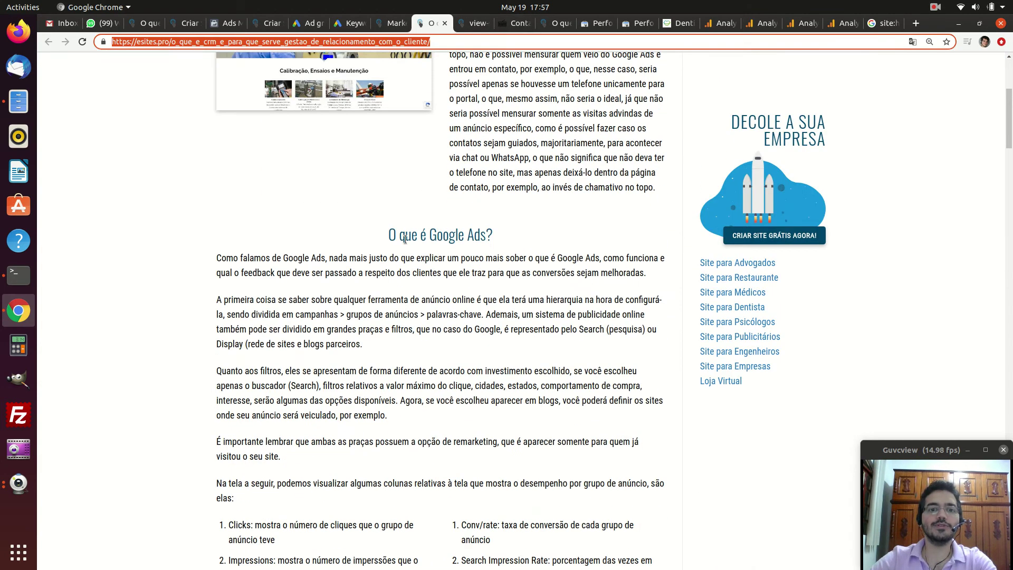
{"action": "left_click_drag", "start_coordinate": [397, 233], "coordinate": [495, 229]}
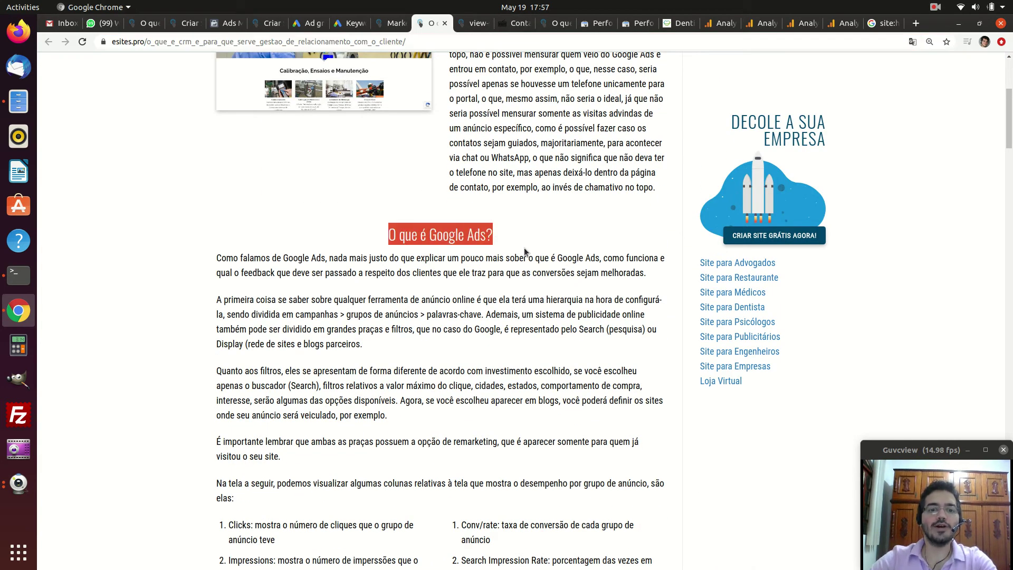
- Open the developer tools on the CRM article and inspect its main title's h1 element
{"action": "scroll", "coordinate": [494, 244], "scroll_direction": "up", "scroll_amount": 4}
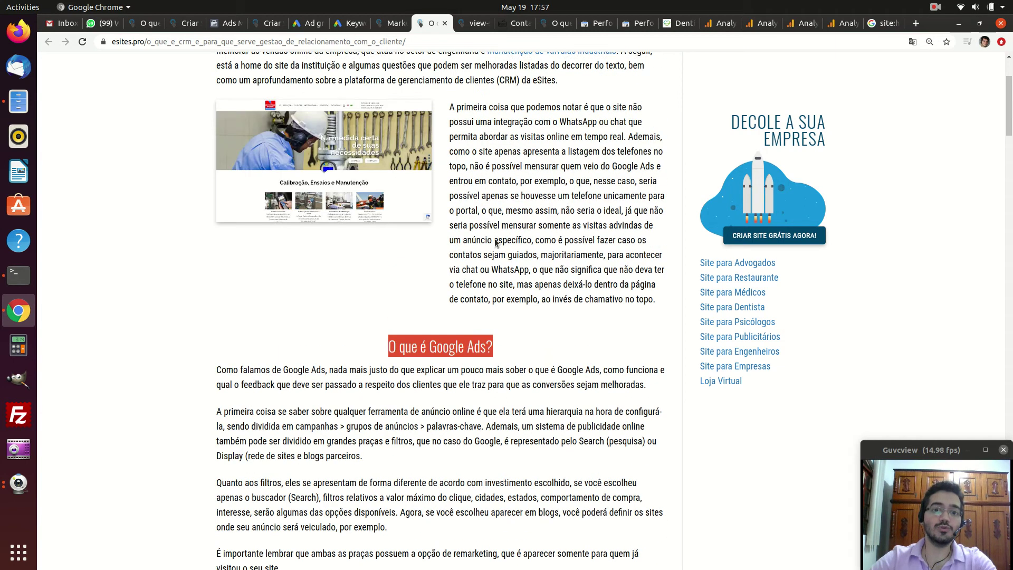
{"action": "left_click", "coordinate": [509, 40]}
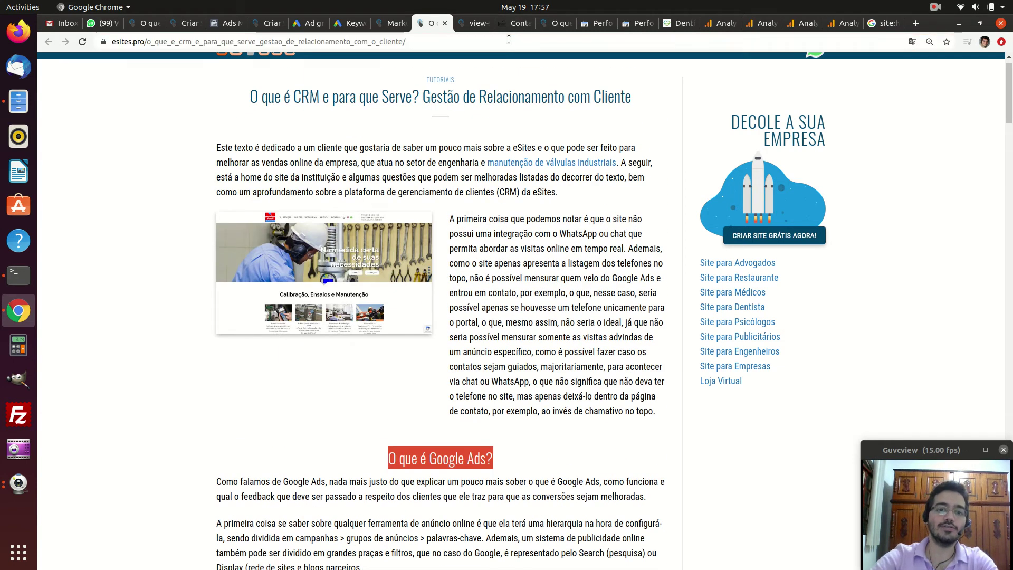
{"action": "key", "text": "F12"}
{"action": "left_click", "coordinate": [65, 280]}
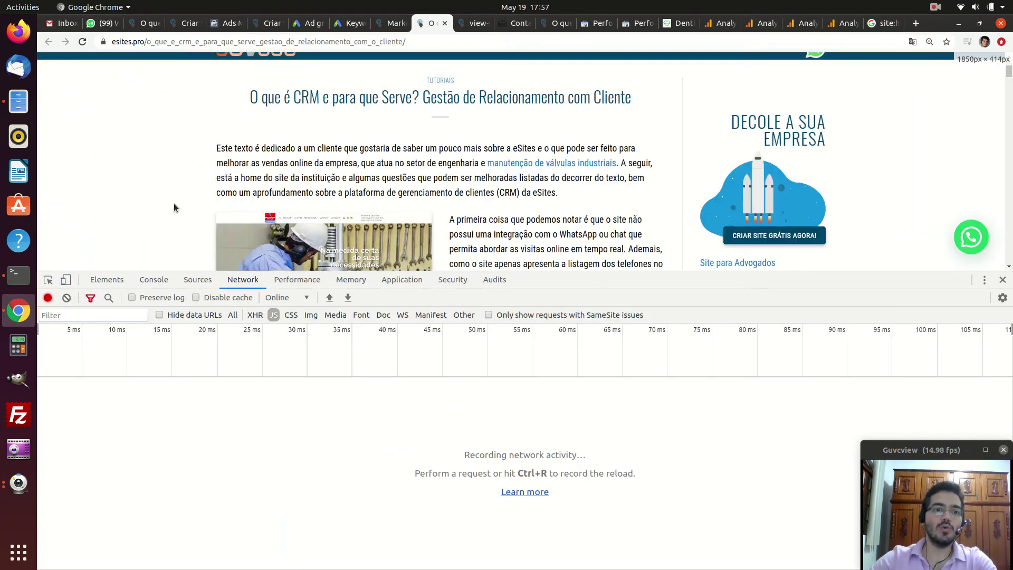
{"action": "scroll", "coordinate": [201, 263], "scroll_direction": "up", "scroll_amount": 1}
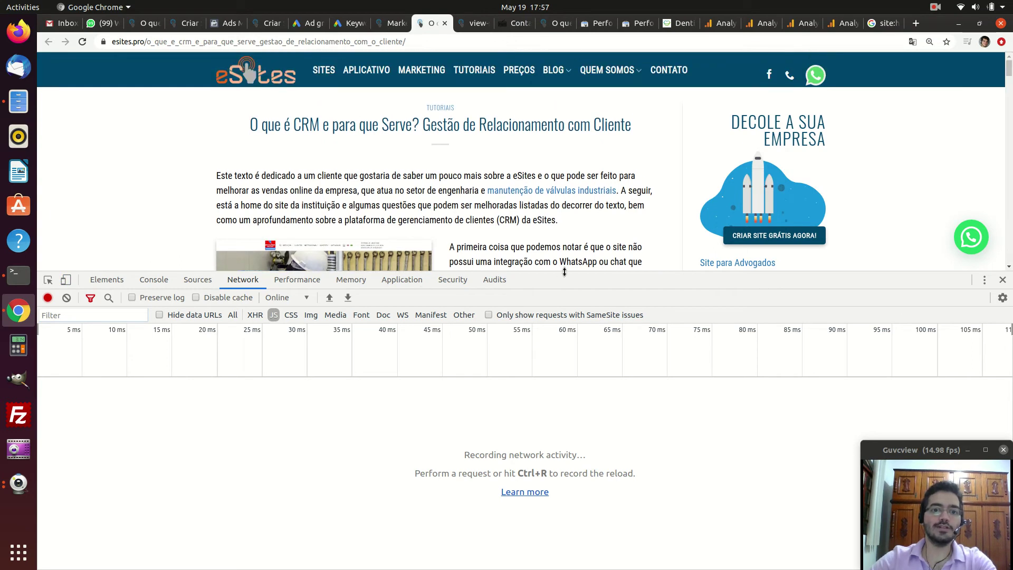
{"action": "left_click_drag", "start_coordinate": [563, 272], "coordinate": [561, 292]}
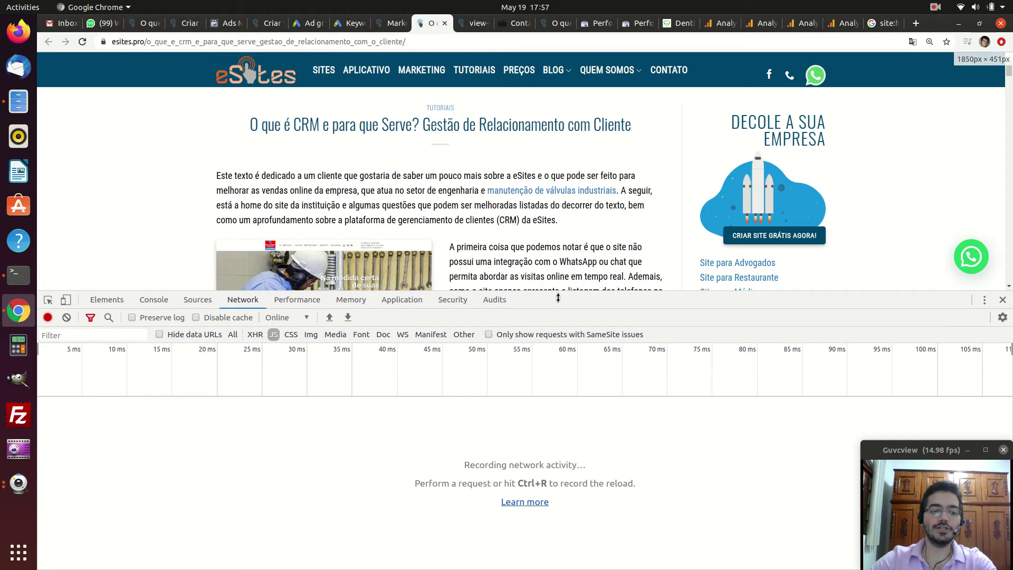
{"action": "left_click", "coordinate": [48, 300]}
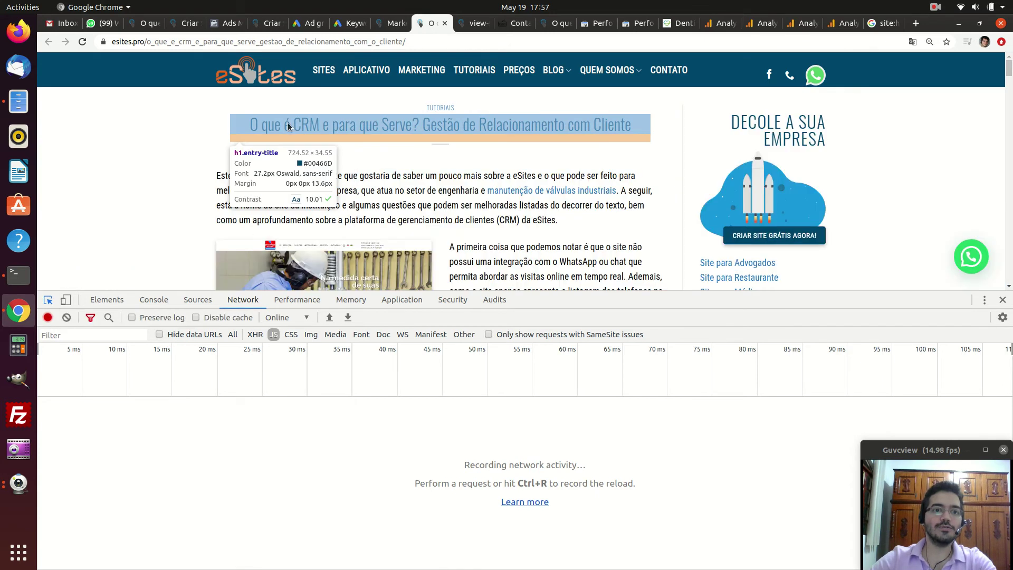
{"action": "left_click", "coordinate": [296, 122]}
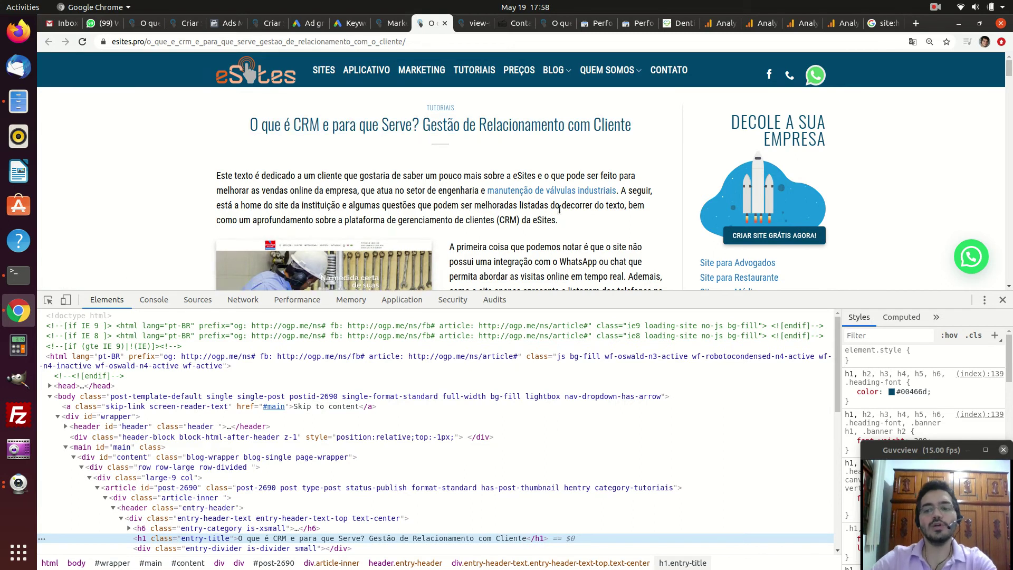
- Inspect the h2 element of the "O que é Google Ads?" subheading in the CRM article
{"action": "scroll", "coordinate": [559, 210], "scroll_direction": "down", "scroll_amount": 3}
{"action": "left_click", "coordinate": [511, 199]}
{"action": "left_click", "coordinate": [46, 301]}
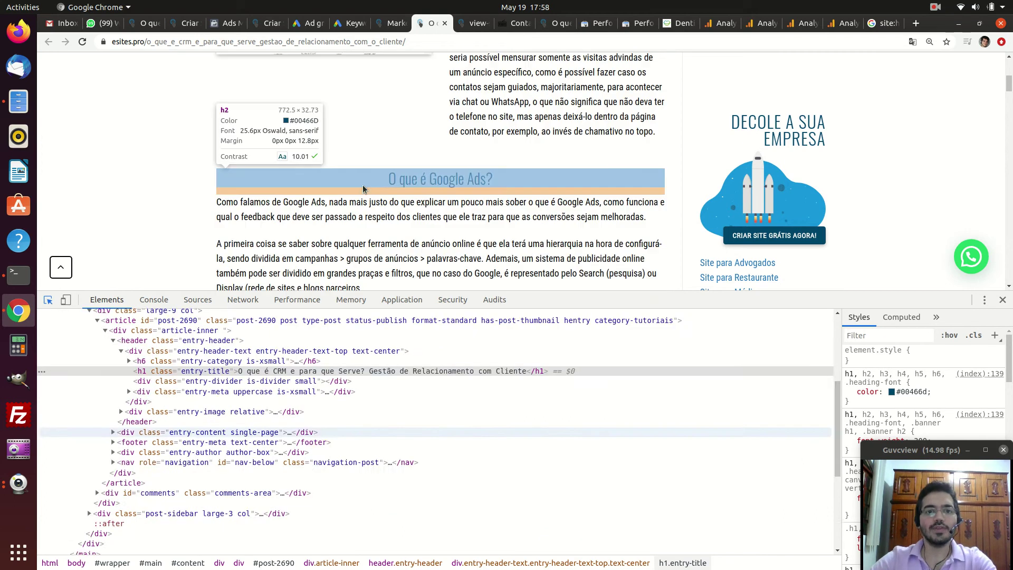
{"action": "left_click", "coordinate": [387, 182]}
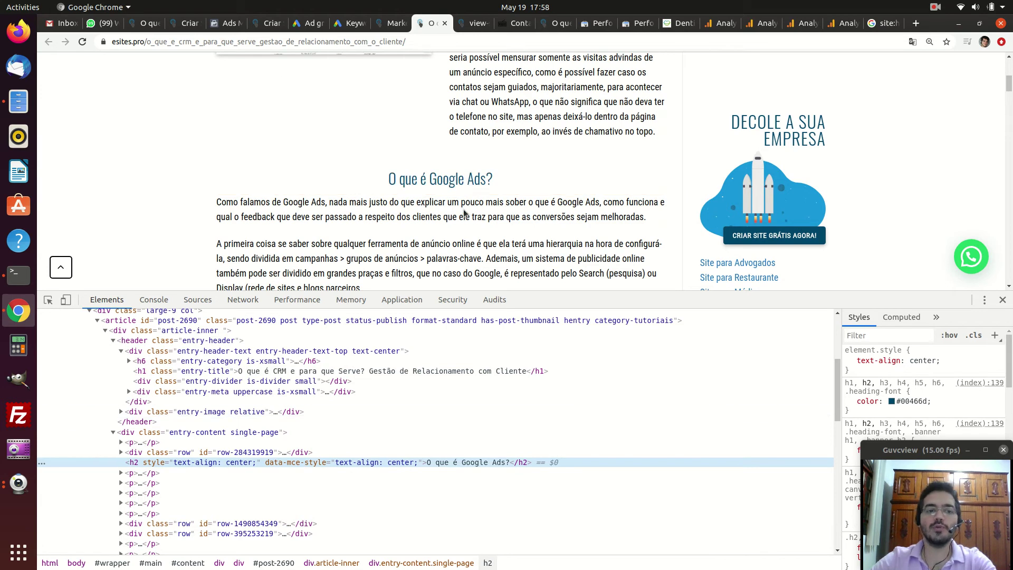
- Close the developer tools and highlight the article's numbered list of ad metrics from Clicks to Cost/conv
{"action": "scroll", "coordinate": [464, 212], "scroll_direction": "down", "scroll_amount": 3}
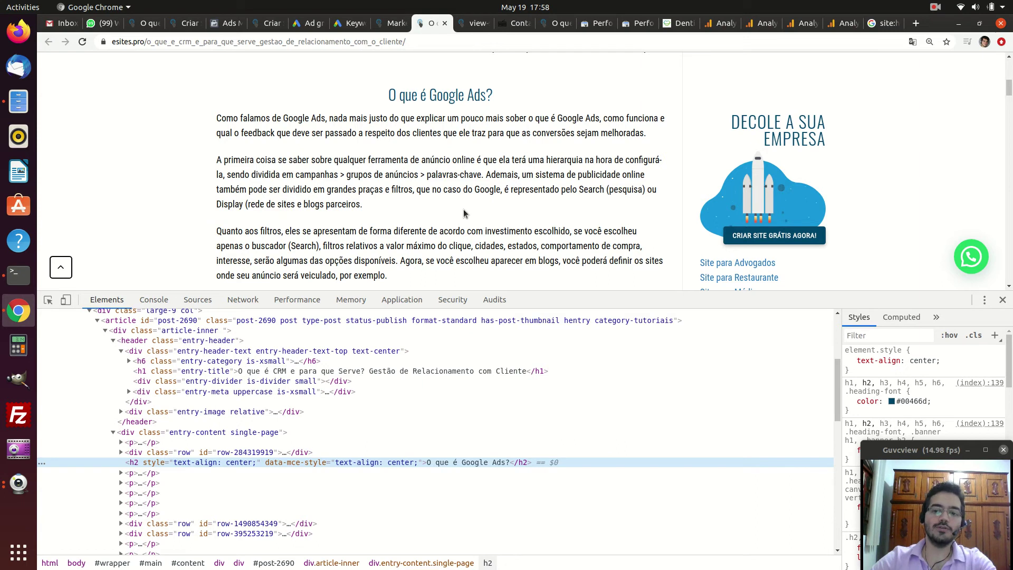
{"action": "scroll", "coordinate": [463, 209], "scroll_direction": "down", "scroll_amount": 5}
{"action": "left_click_drag", "start_coordinate": [299, 280], "coordinate": [221, 109]}
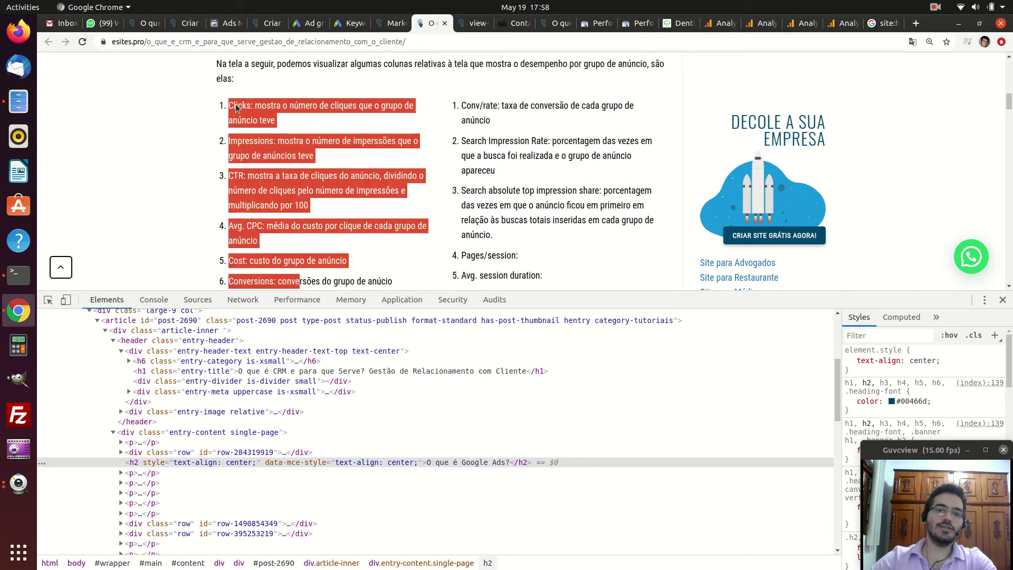
{"action": "left_click", "coordinate": [1004, 298]}
{"action": "left_click_drag", "start_coordinate": [359, 303], "coordinate": [236, 106]}
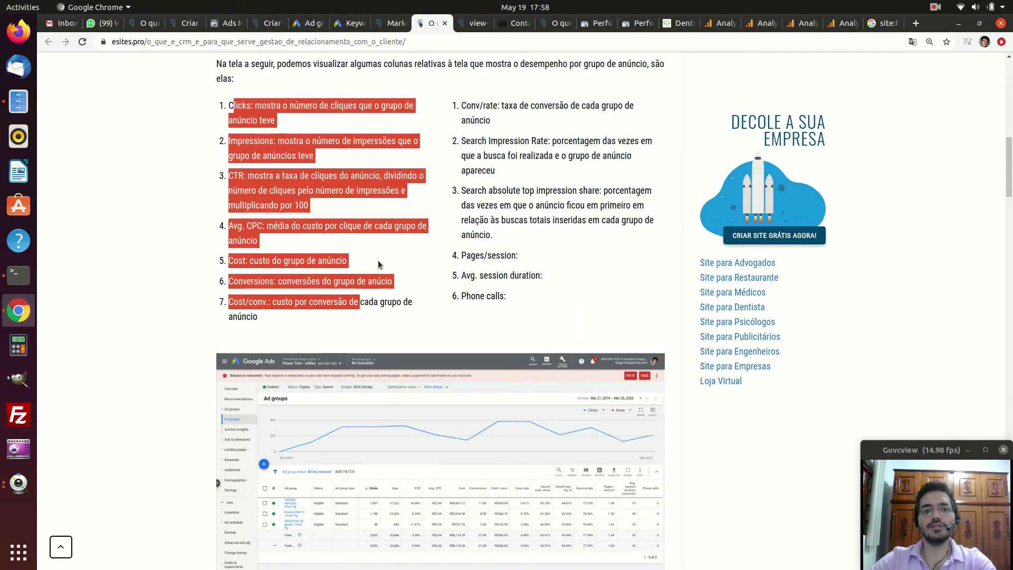
- Examine the article's Google Ads report screenshots and the text down to the "O que é CRM? O que significa?" subheading
{"action": "scroll", "coordinate": [439, 265], "scroll_direction": "down", "scroll_amount": 4}
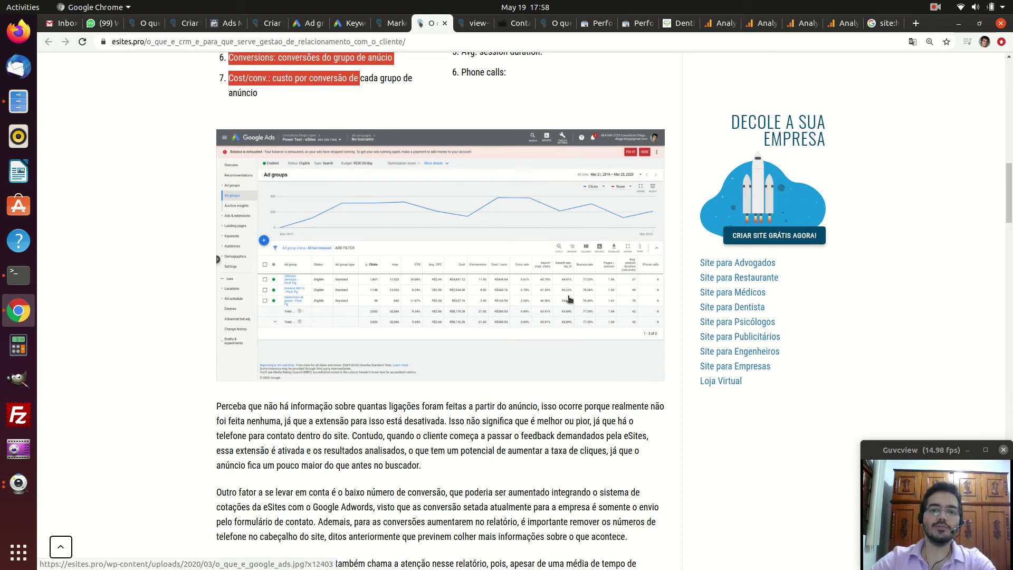
{"action": "scroll", "coordinate": [604, 465], "scroll_direction": "down", "scroll_amount": 5}
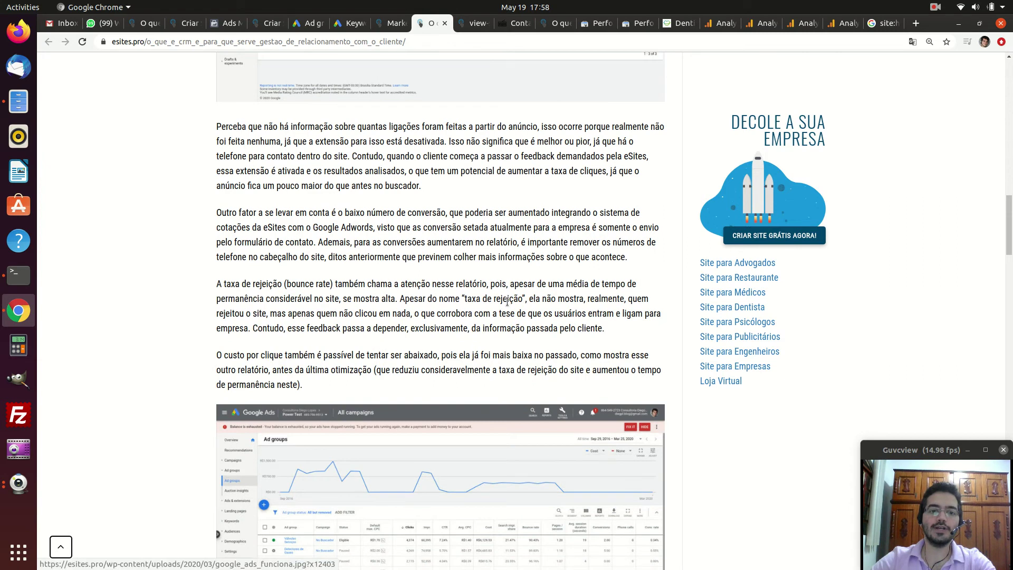
{"action": "scroll", "coordinate": [509, 303], "scroll_direction": "down", "scroll_amount": 3}
{"action": "scroll", "coordinate": [512, 308], "scroll_direction": "down", "scroll_amount": 4}
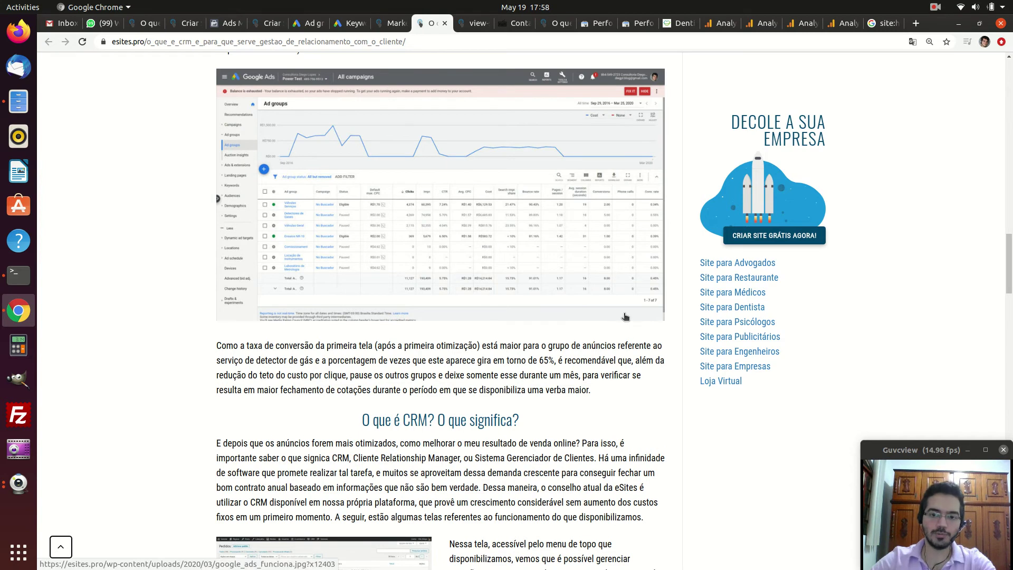
- Examine the rest of the CRM article, including "Relatórios de retorno do investimento" and "CRM com chat para abordar usuários online"
{"action": "key", "text": "ctrl+Tab"}
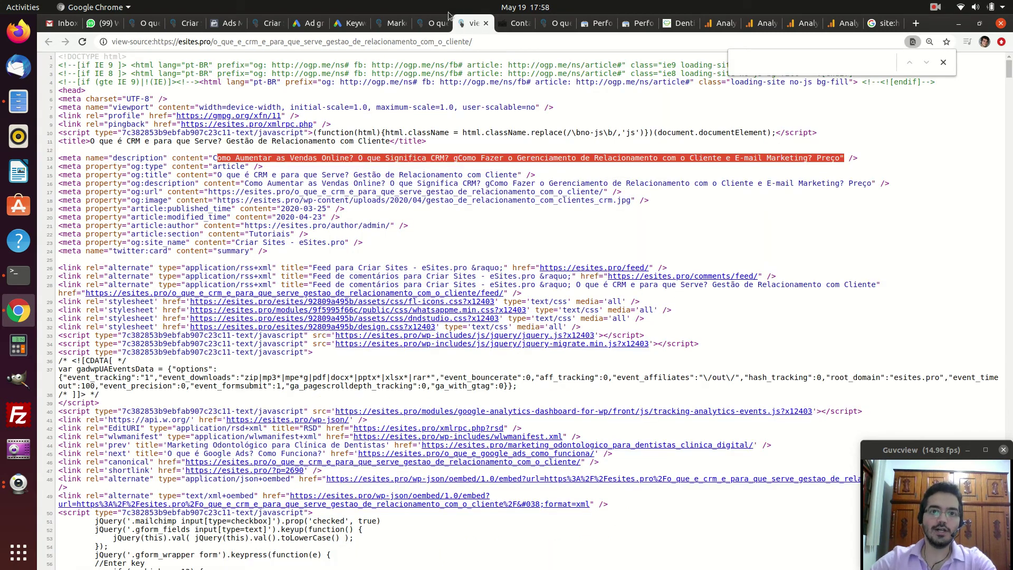
{"action": "left_click", "coordinate": [430, 24]}
{"action": "scroll", "coordinate": [574, 422], "scroll_direction": "down", "scroll_amount": 5}
{"action": "scroll", "coordinate": [574, 422], "scroll_direction": "down", "scroll_amount": 3}
{"action": "scroll", "coordinate": [537, 401], "scroll_direction": "down", "scroll_amount": 5}
{"action": "scroll", "coordinate": [537, 401], "scroll_direction": "down", "scroll_amount": 5}
{"action": "scroll", "coordinate": [422, 329], "scroll_direction": "down", "scroll_amount": 3}
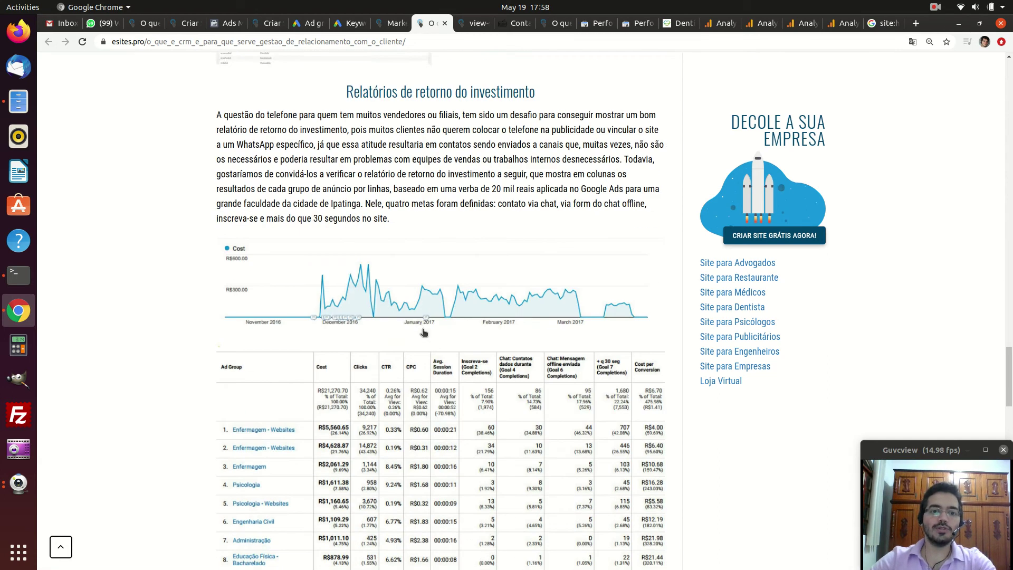
{"action": "scroll", "coordinate": [422, 329], "scroll_direction": "down", "scroll_amount": 8}
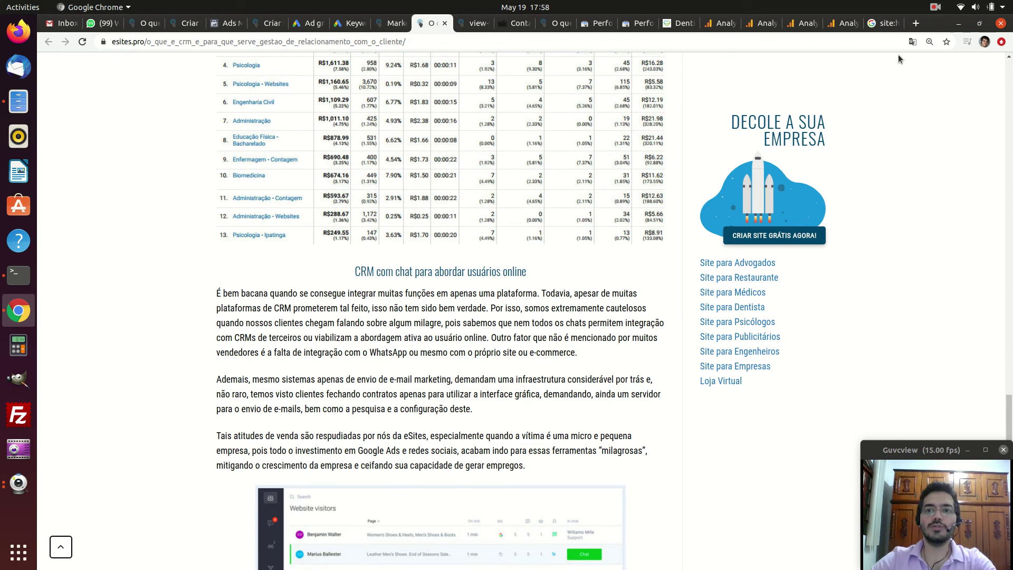
- Switch to the Clínica AMA home page and highlight the italic keyword "dentistas em Ipatinga" in its introduction
{"action": "left_click", "coordinate": [916, 23]}
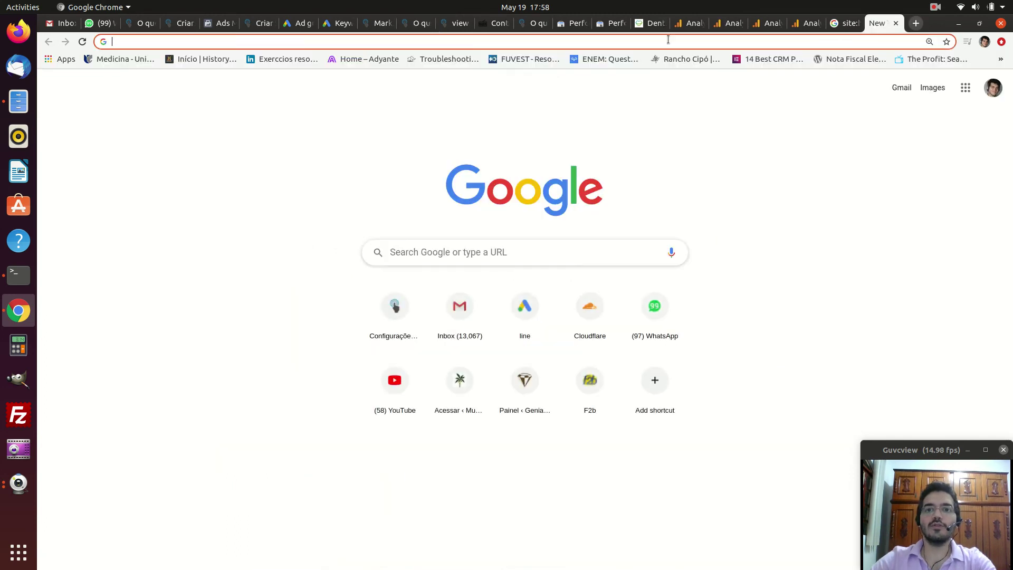
{"action": "left_click", "coordinate": [646, 23]}
{"action": "scroll", "coordinate": [406, 328], "scroll_direction": "down", "scroll_amount": 5}
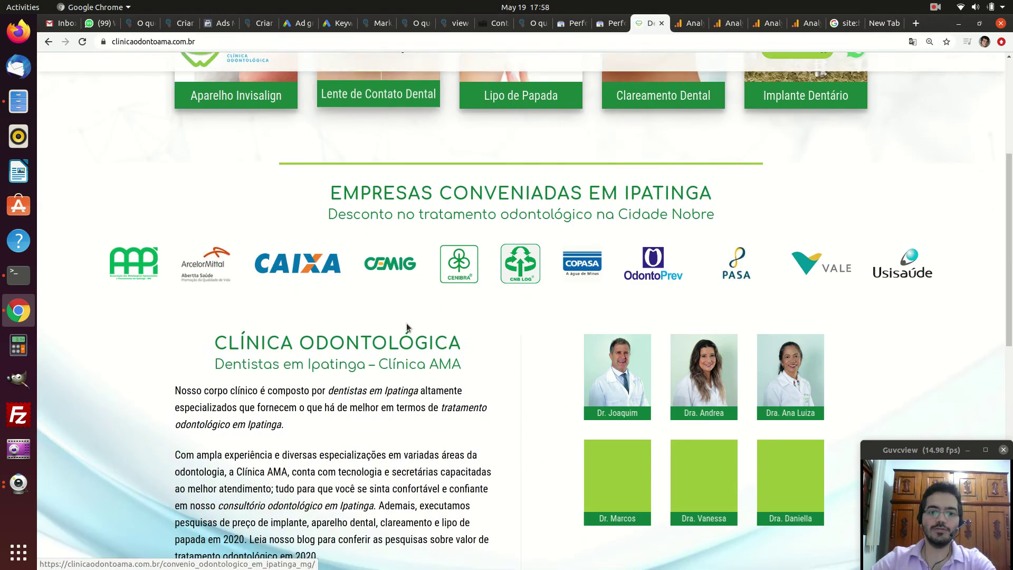
{"action": "scroll", "coordinate": [406, 323], "scroll_direction": "down", "scroll_amount": 2}
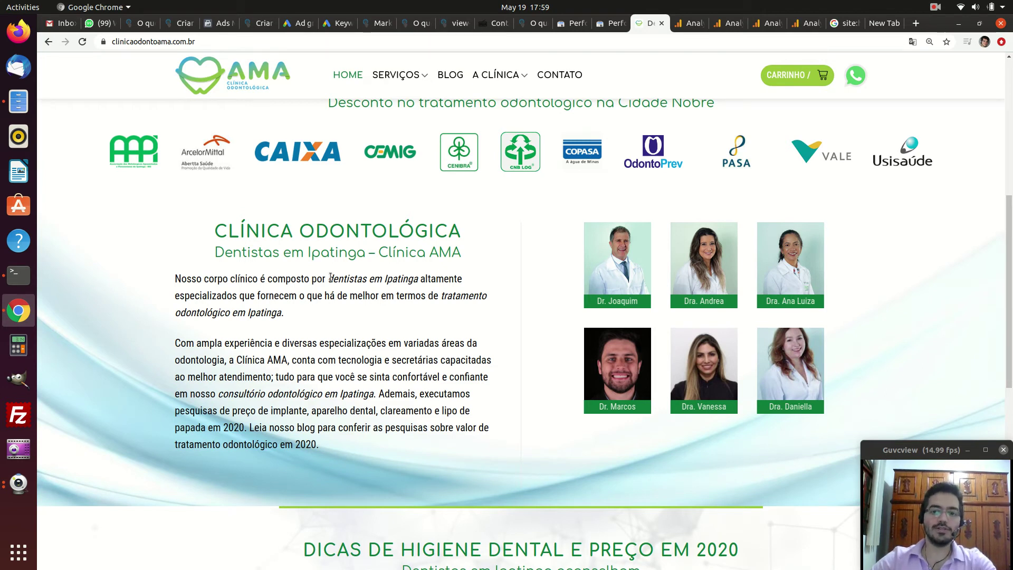
{"action": "mouse_move", "coordinate": [332, 278]}
{"action": "left_mouse_down"}
{"action": "mouse_move", "coordinate": [417, 280]}
{"action": "mouse_move", "coordinate": [328, 280]}
{"action": "left_mouse_up"}
{"action": "left_click", "coordinate": [417, 280]}
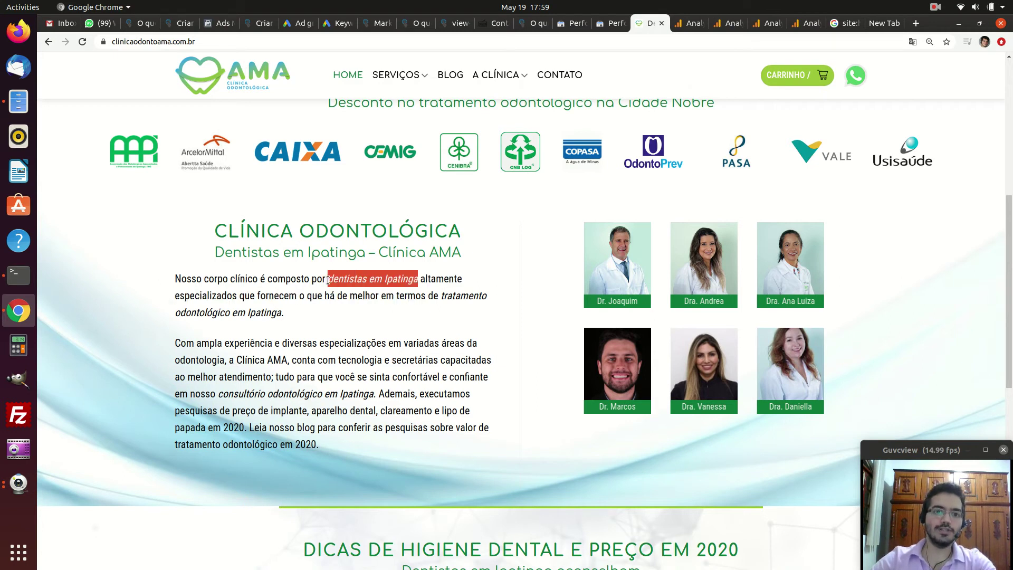
- Open the "Quanto Custa um Implante Dentário? Especialista e Preço" article from the clinic's dental tips in a new tab and switch to it
{"action": "scroll", "coordinate": [436, 468], "scroll_direction": "down", "scroll_amount": 10}
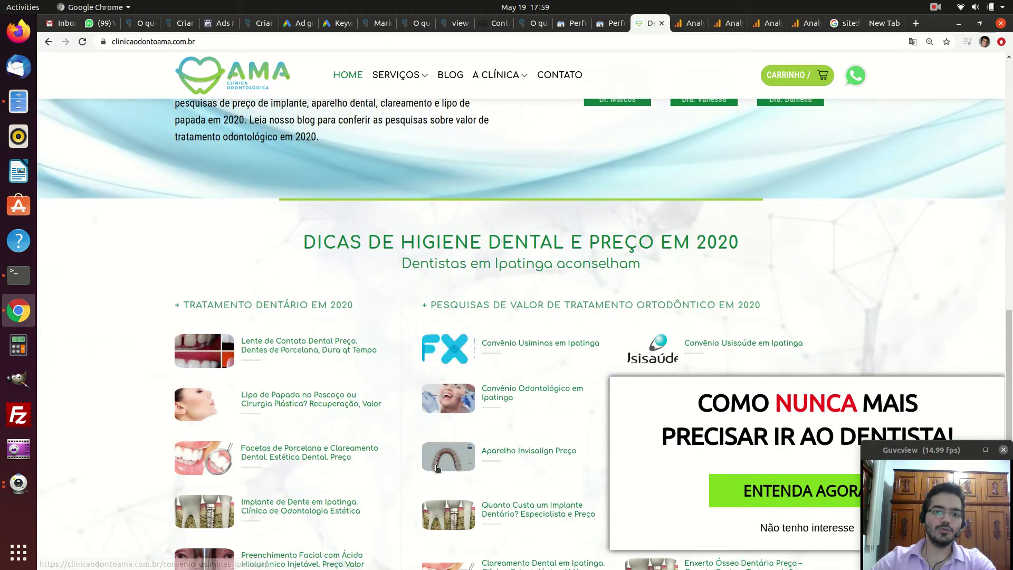
{"action": "middle_click", "coordinate": [217, 457]}
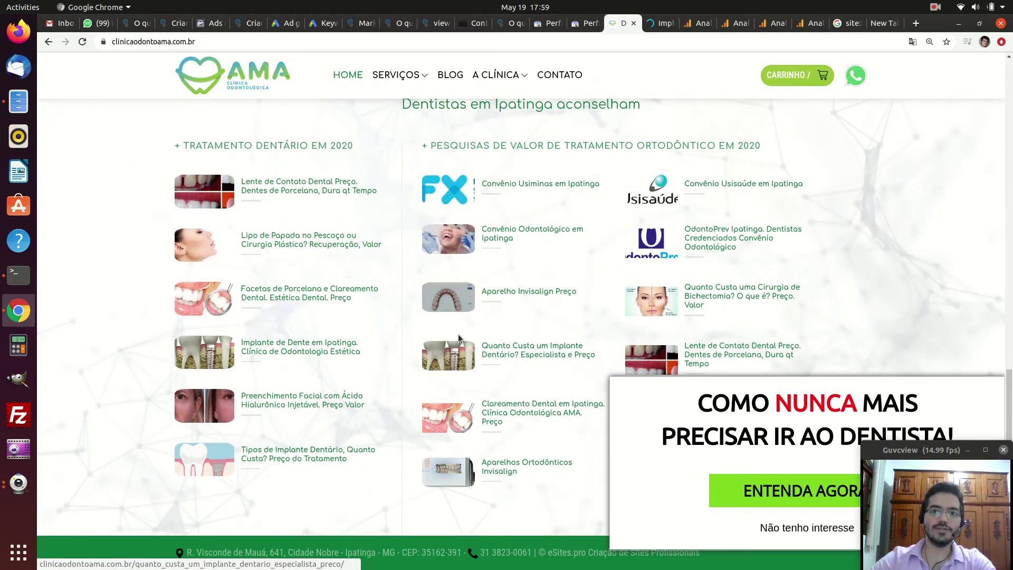
{"action": "scroll", "coordinate": [634, 73], "scroll_direction": "up", "scroll_amount": 5}
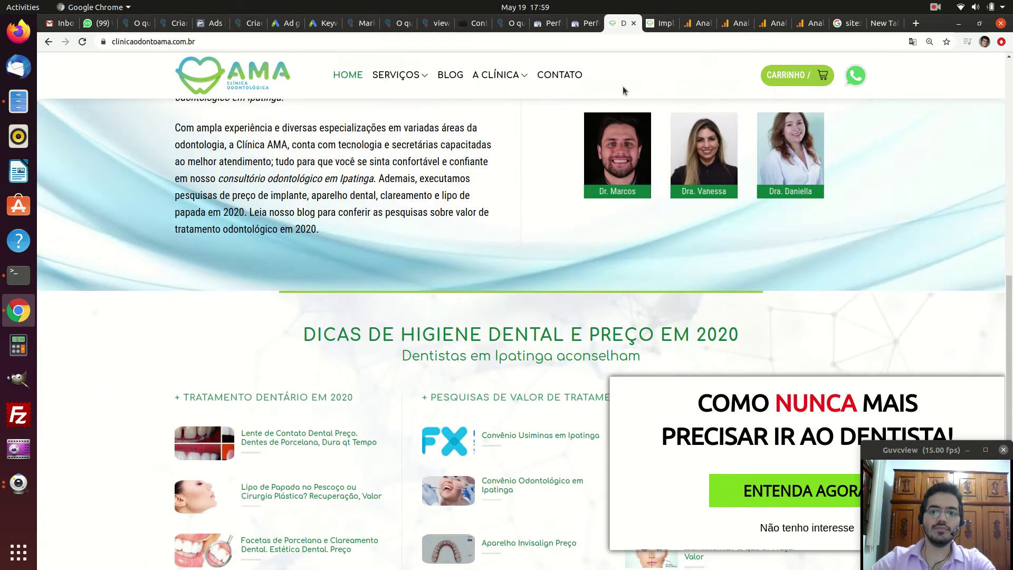
{"action": "left_click", "coordinate": [658, 23]}
- Highlight the "Recomendação de especialista em implante dentário" heading and examine the article's other subheadings and emphasised keywords
{"action": "left_click_drag", "start_coordinate": [276, 420], "coordinate": [382, 422]}
{"action": "left_click_drag", "start_coordinate": [490, 280], "coordinate": [599, 292]}
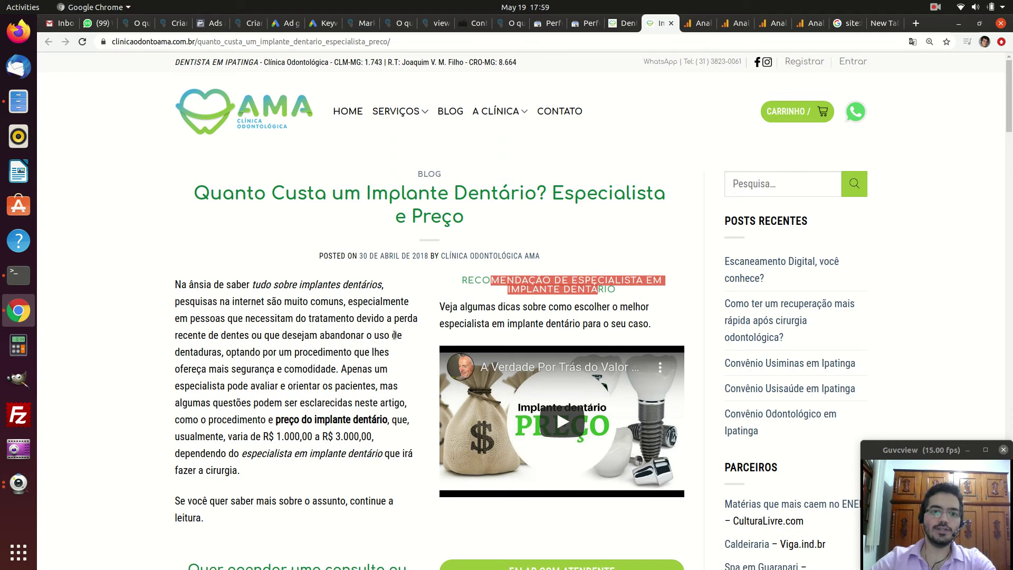
{"action": "scroll", "coordinate": [394, 336], "scroll_direction": "down", "scroll_amount": 12}
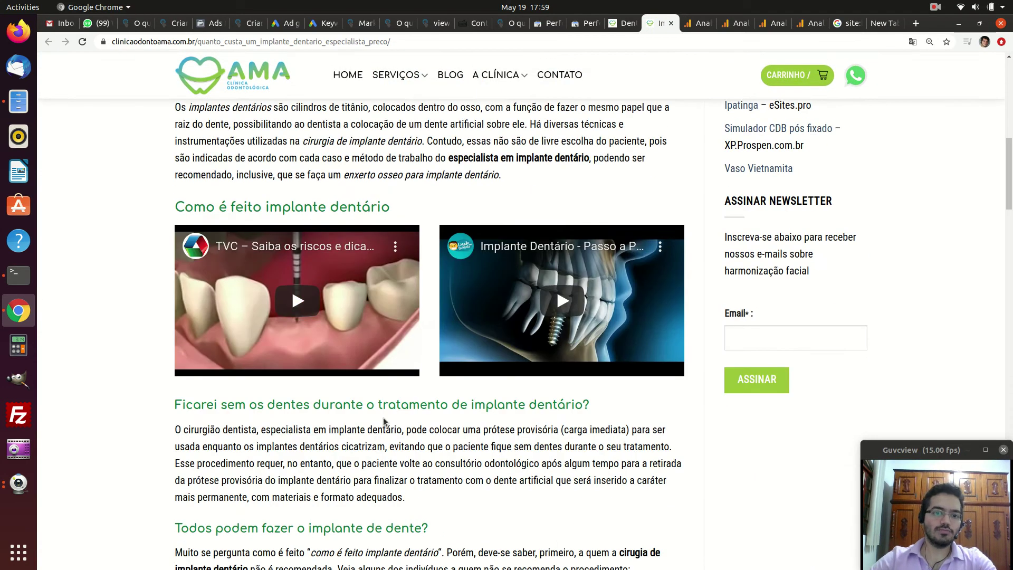
{"action": "scroll", "coordinate": [383, 421], "scroll_direction": "down", "scroll_amount": 3}
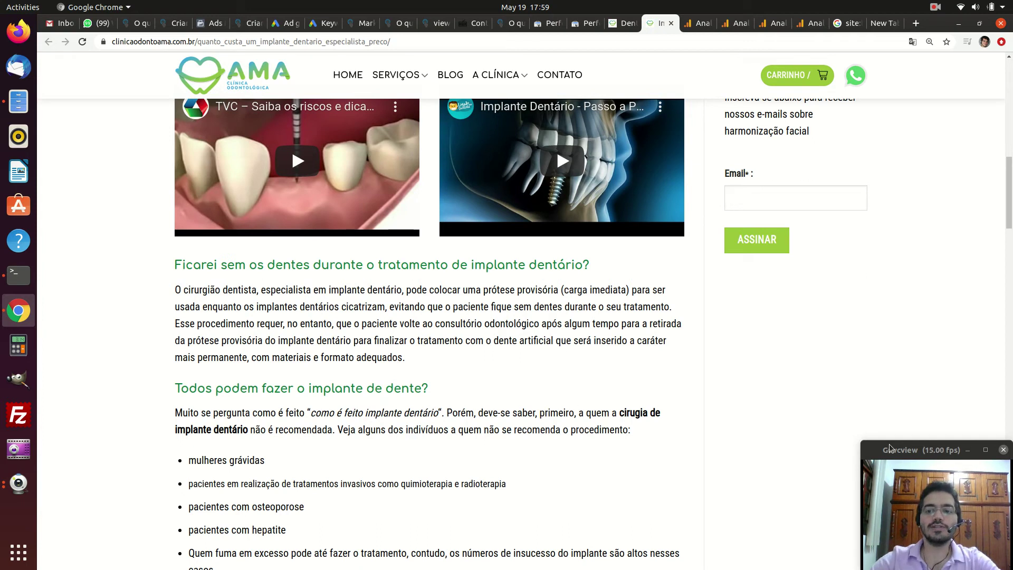
- Open the geniale.net.br website in a new tab
{"action": "left_click", "coordinate": [916, 23]}
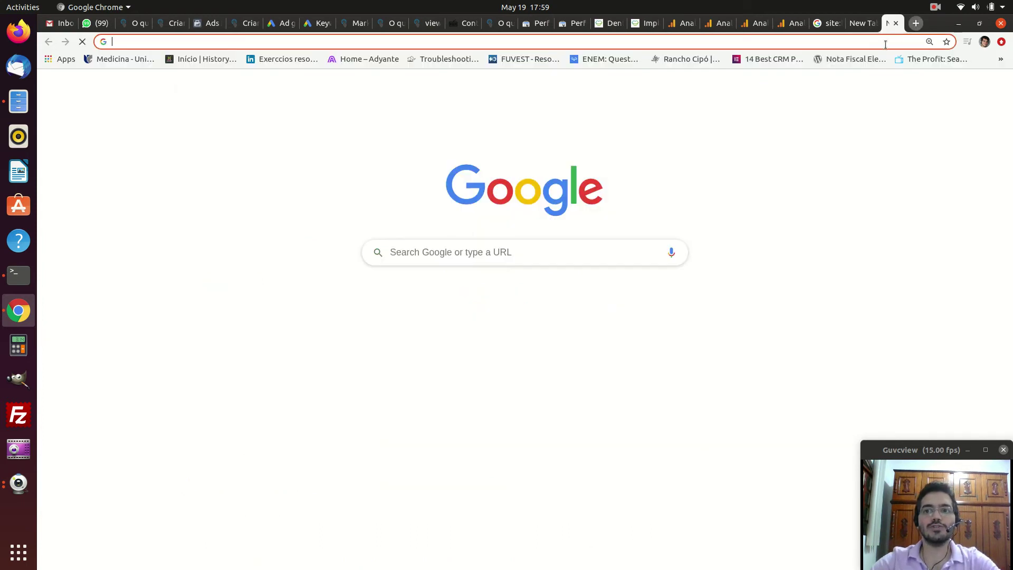
{"action": "left_click", "coordinate": [876, 42]}
{"action": "type", "text": "genia"}
{"action": "key", "text": "Return"}
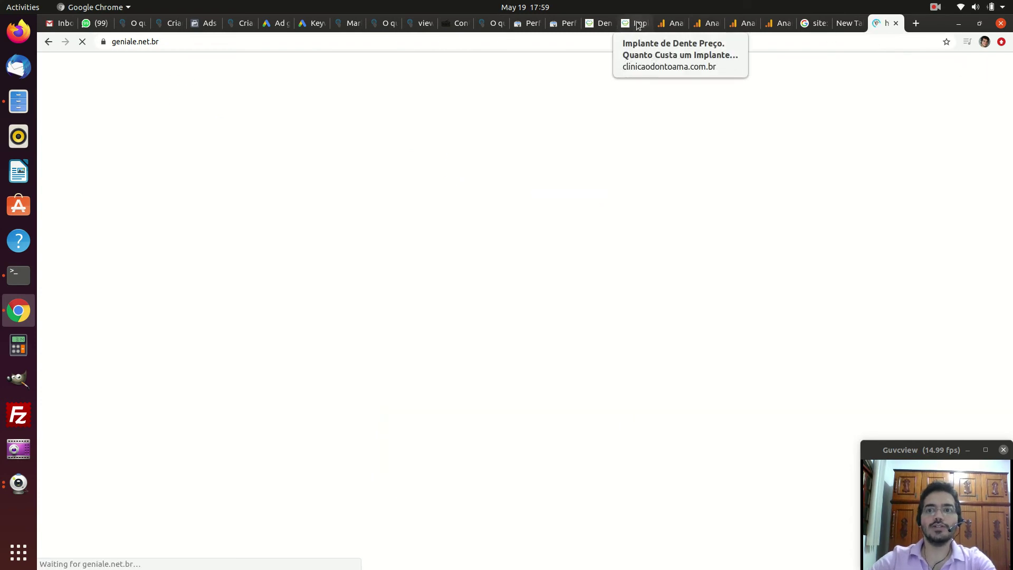
{"action": "left_click_drag", "start_coordinate": [892, 450], "coordinate": [563, 286]}
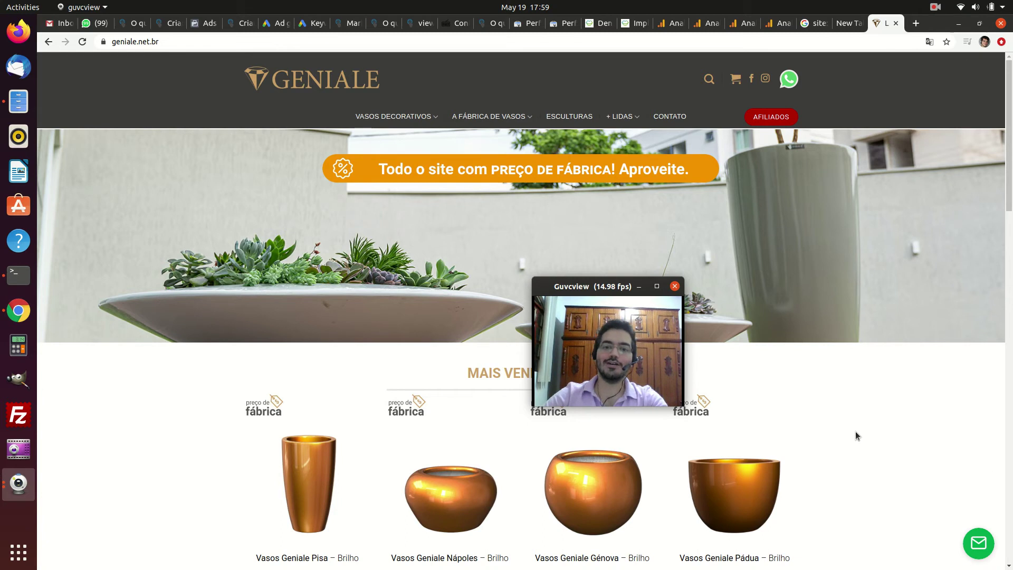
{"action": "left_click_drag", "start_coordinate": [567, 285], "coordinate": [897, 448]}
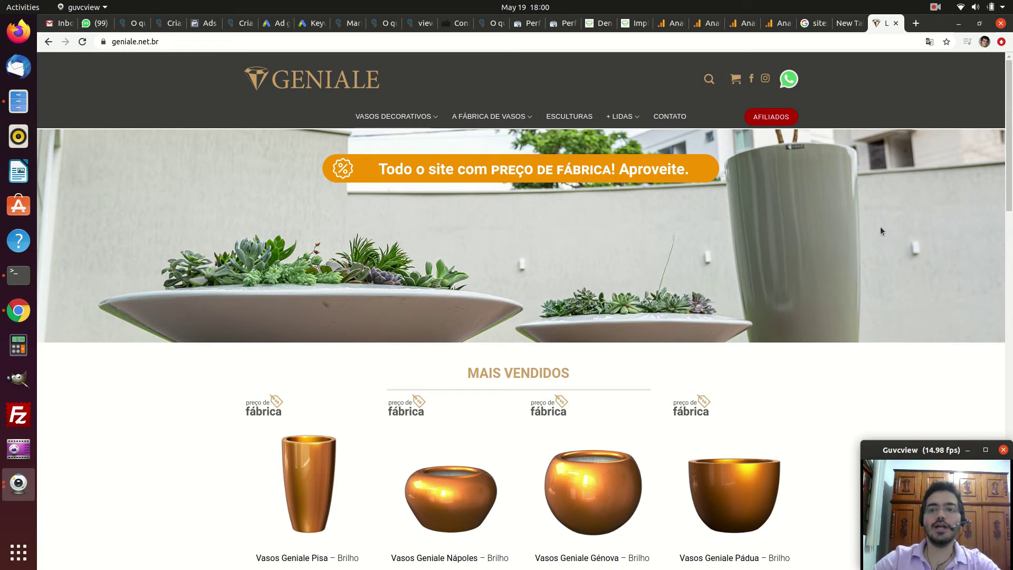
{"action": "left_click_drag", "start_coordinate": [922, 448], "coordinate": [665, 386]}
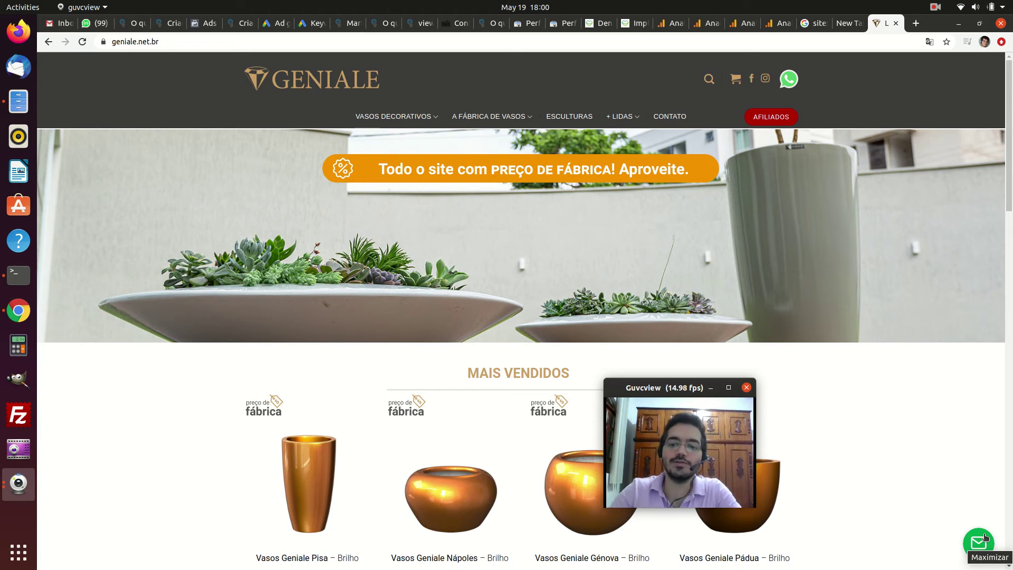
{"action": "left_click_drag", "start_coordinate": [655, 390], "coordinate": [912, 453]}
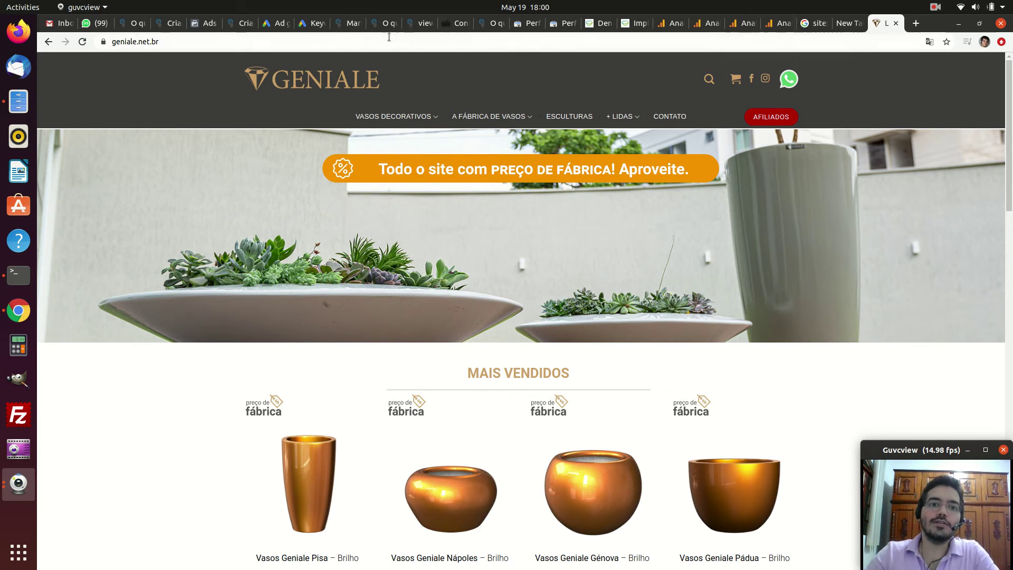
- Review the keyword ideas for "advogado em são paulo" in Google Ads and the query performance of esites.pro in Google Search Console
{"action": "left_click", "coordinate": [312, 23]}
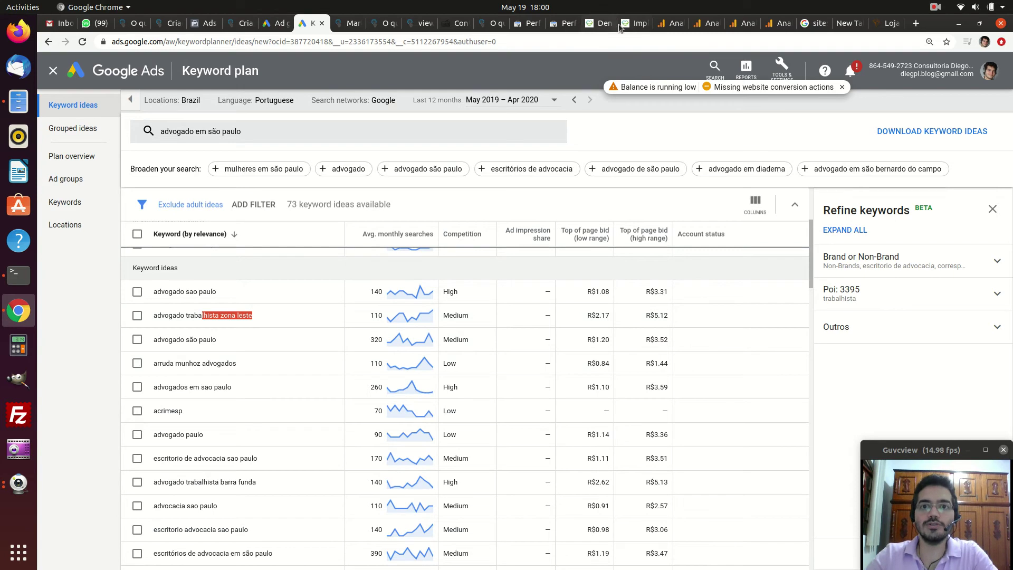
{"action": "left_click", "coordinate": [515, 28]}
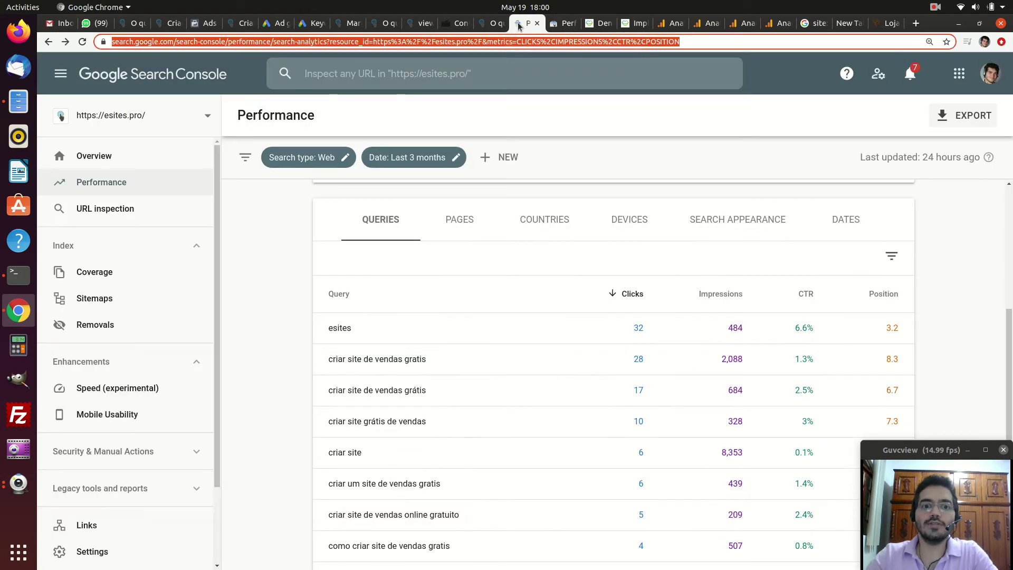
- Switch to the Analytics All Pages report, highlight the home page's pageviews and check the pageviews chart
{"action": "left_click", "coordinate": [673, 26]}
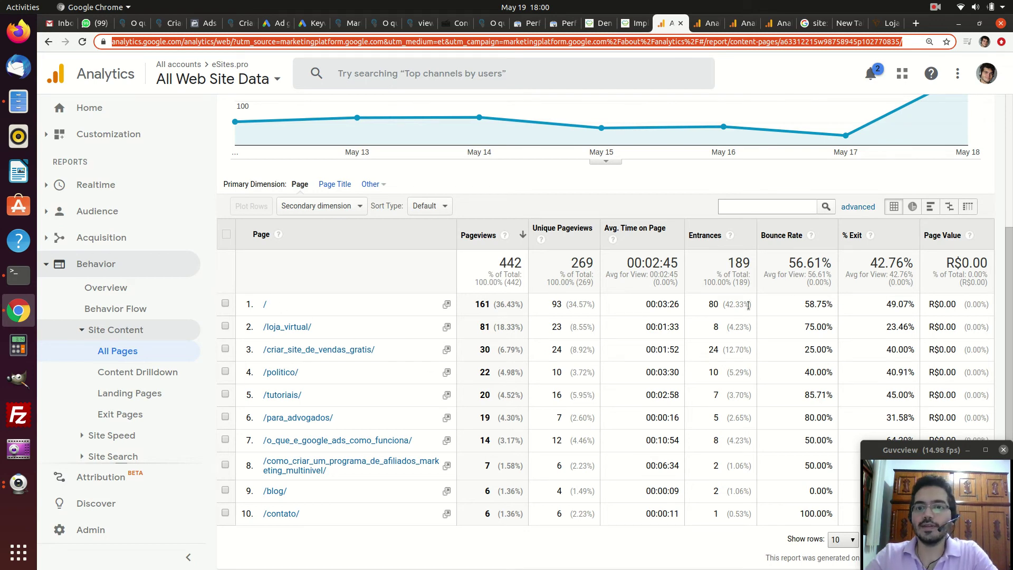
{"action": "left_click_drag", "start_coordinate": [523, 305], "coordinate": [474, 305]}
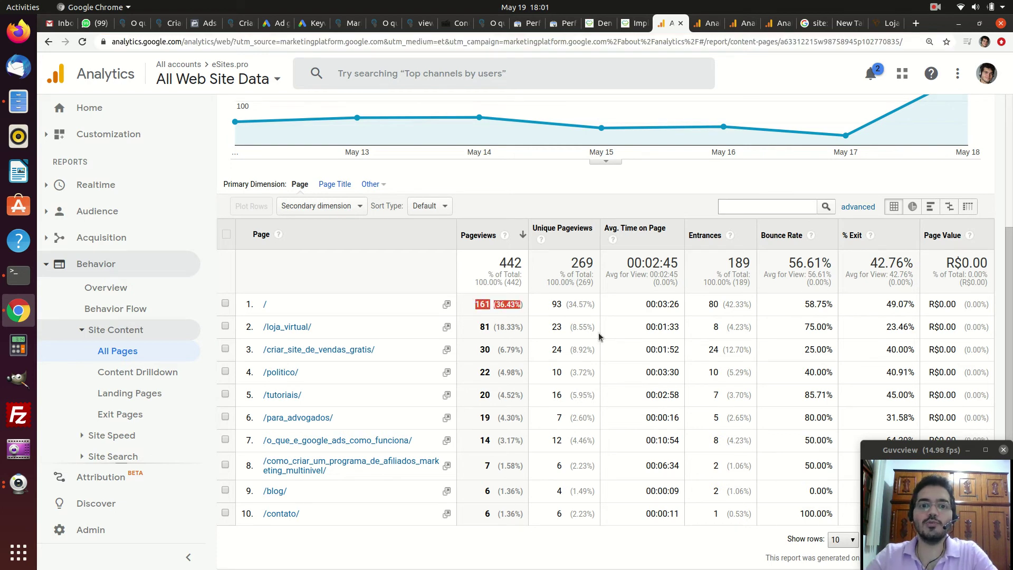
{"action": "scroll", "coordinate": [570, 322], "scroll_direction": "up", "scroll_amount": 2}
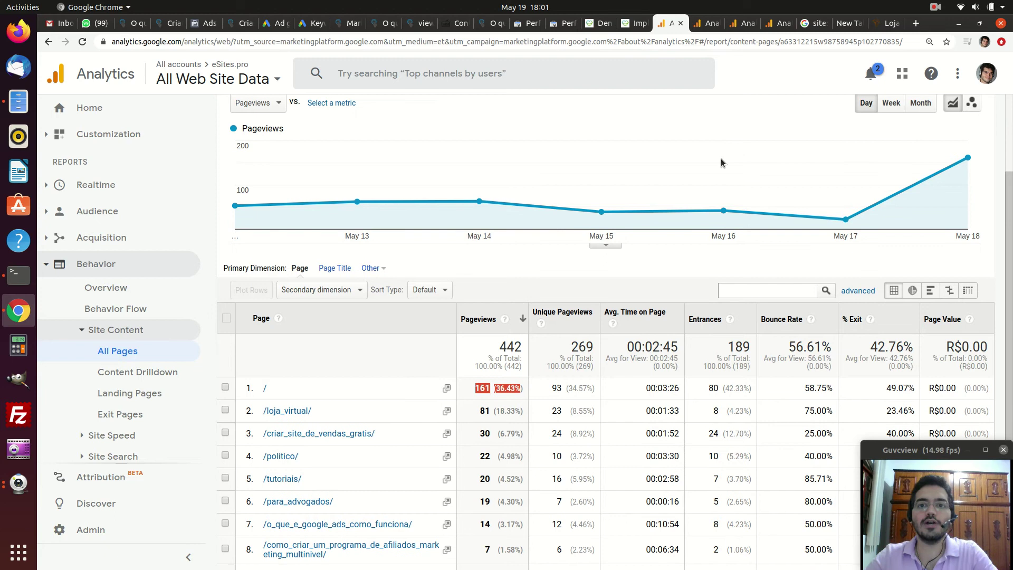
- Switch to the Analytics custom report by Source / Medium and highlight the goal completions for direct traffic
{"action": "left_click", "coordinate": [699, 23]}
{"action": "scroll", "coordinate": [638, 322], "scroll_direction": "down", "scroll_amount": 5}
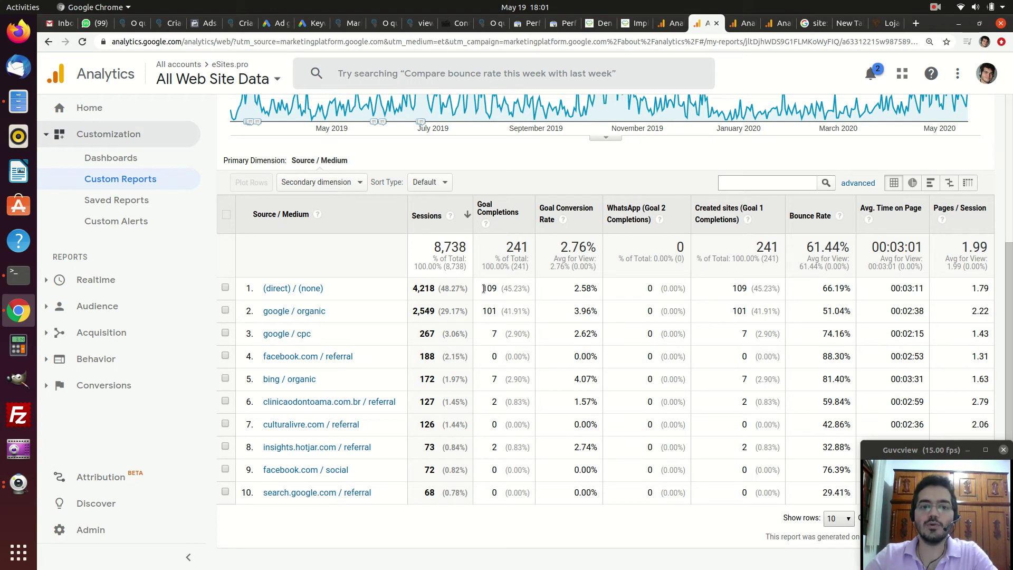
{"action": "left_click_drag", "start_coordinate": [474, 288], "coordinate": [499, 289]}
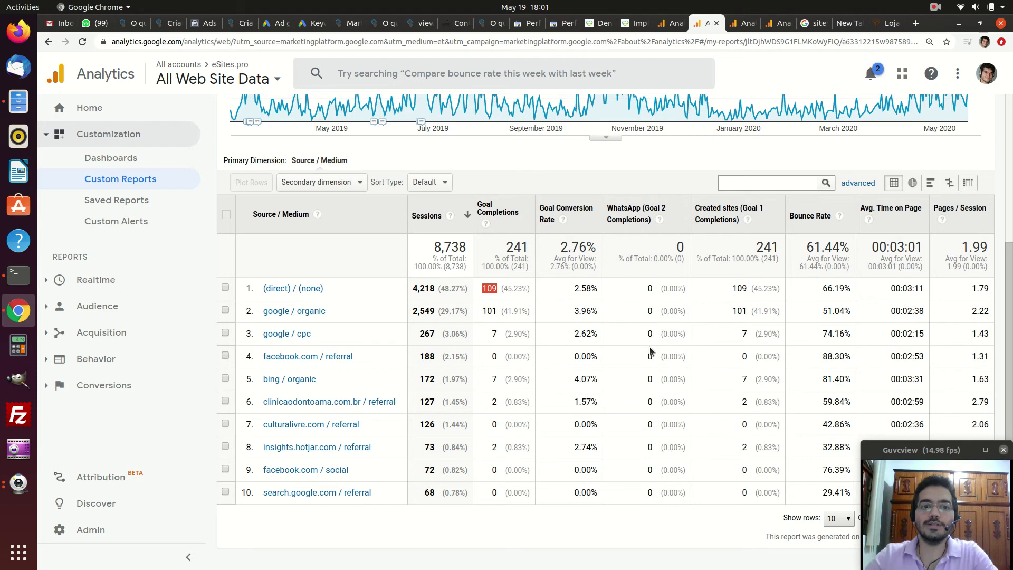
{"action": "scroll", "coordinate": [650, 346], "scroll_direction": "up", "scroll_amount": 2}
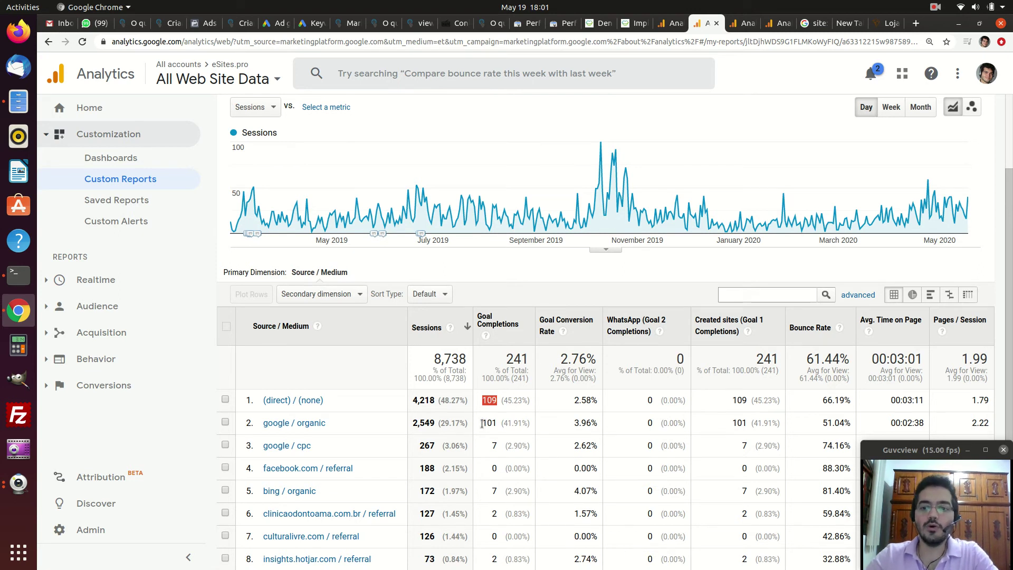
- Highlight the goal completions for google / organic and review the traffic sources table in the custom report
{"action": "left_click_drag", "start_coordinate": [482, 422], "coordinate": [495, 421]}
{"action": "scroll", "coordinate": [496, 422], "scroll_direction": "up", "scroll_amount": 4}
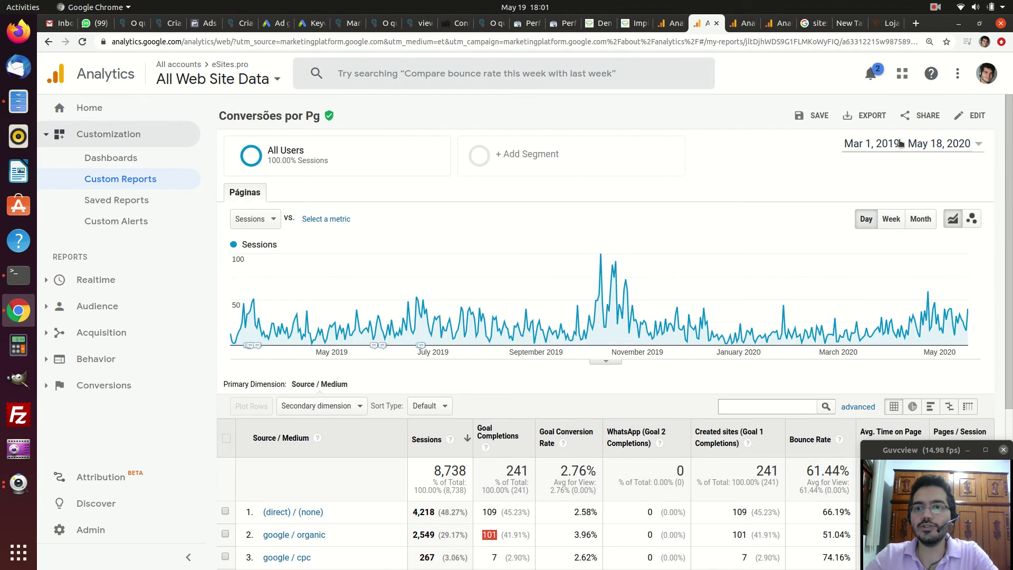
{"action": "scroll", "coordinate": [624, 409], "scroll_direction": "down", "scroll_amount": 3}
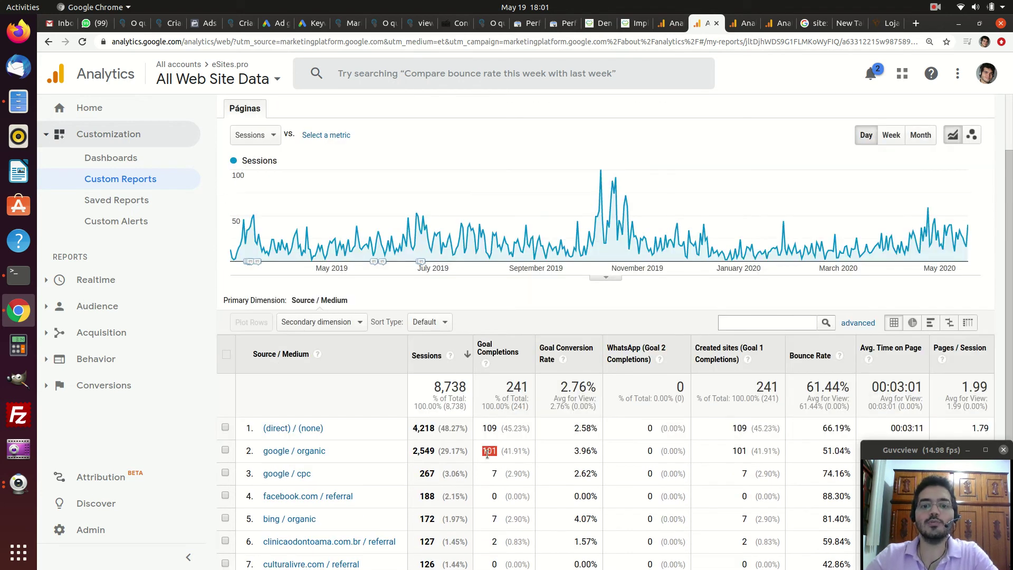
{"action": "scroll", "coordinate": [576, 456], "scroll_direction": "down", "scroll_amount": 3}
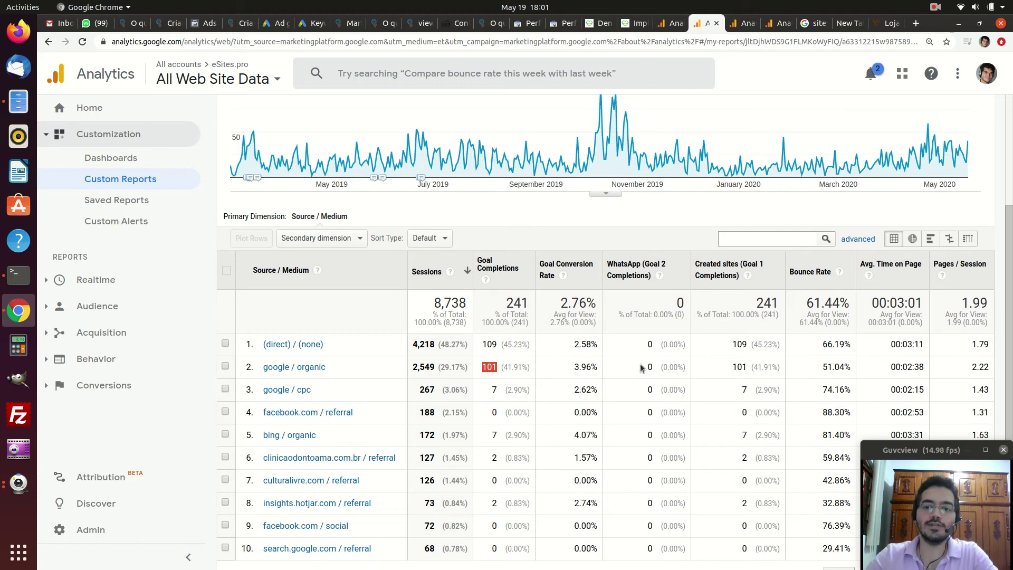
{"action": "left_click_drag", "start_coordinate": [641, 368], "coordinate": [681, 395]}
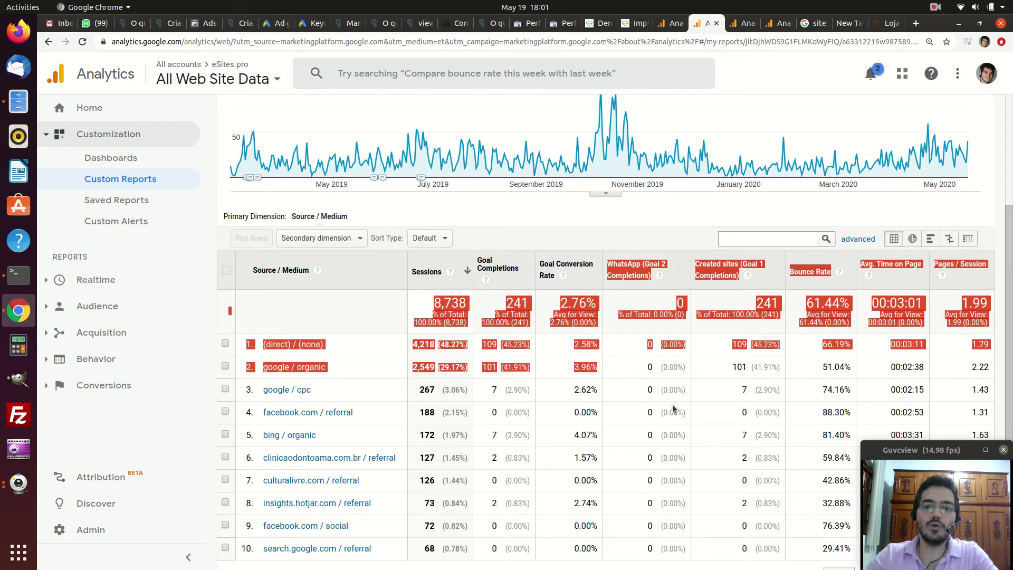
{"action": "left_click", "coordinate": [641, 379]}
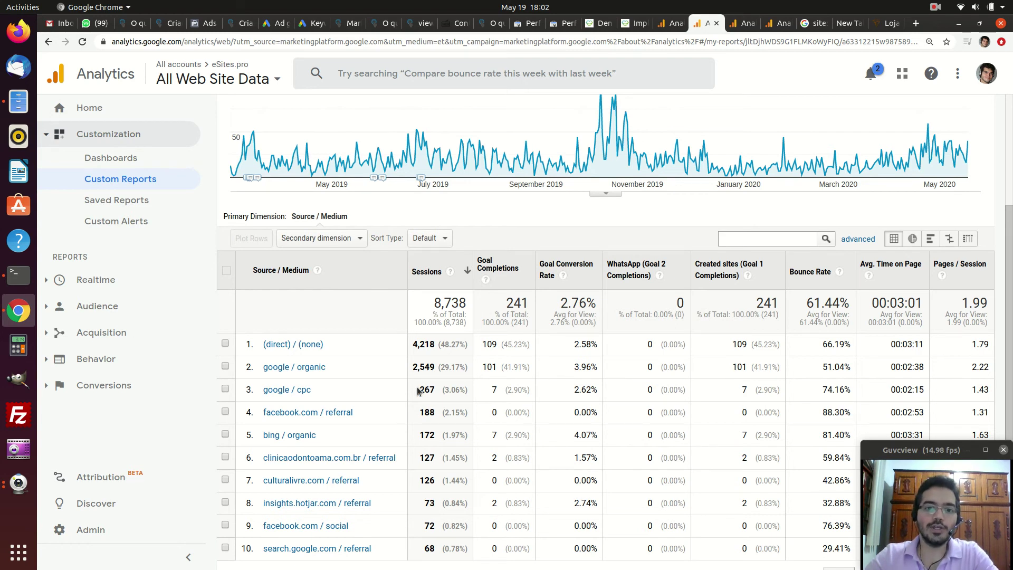
- Highlight the google / cpc goal completions and compare its goal conversion rate with that of google / organic
{"action": "double_click", "coordinate": [495, 391]}
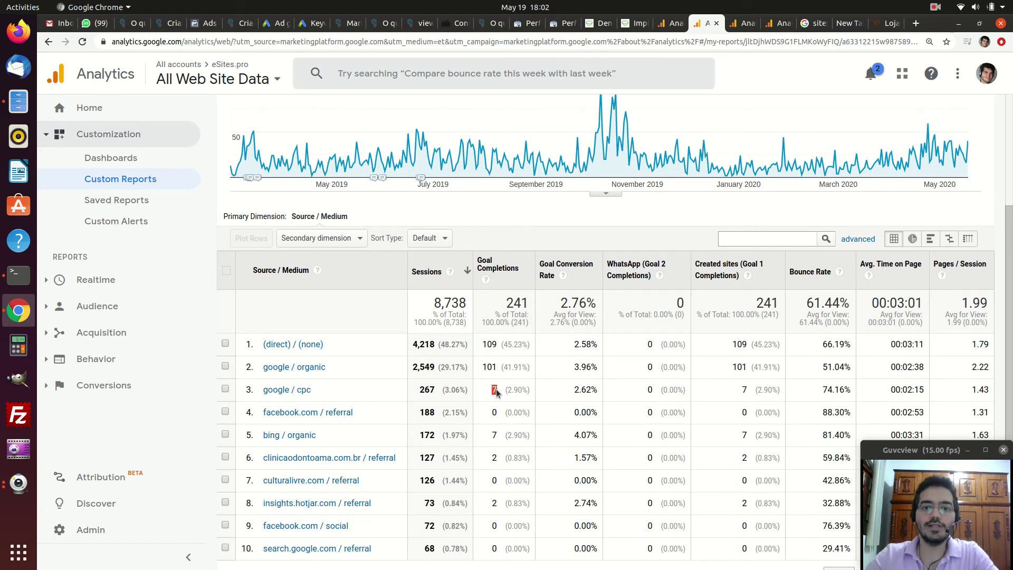
{"action": "left_click_drag", "start_coordinate": [573, 389], "coordinate": [594, 387]}
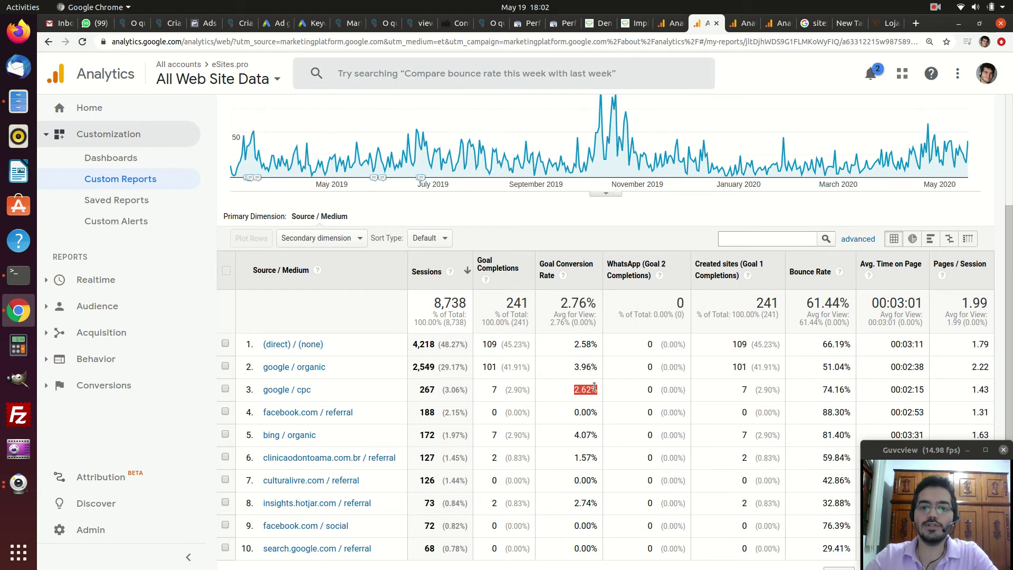
{"action": "left_click", "coordinate": [575, 393]}
{"action": "left_click_drag", "start_coordinate": [571, 391], "coordinate": [598, 364]}
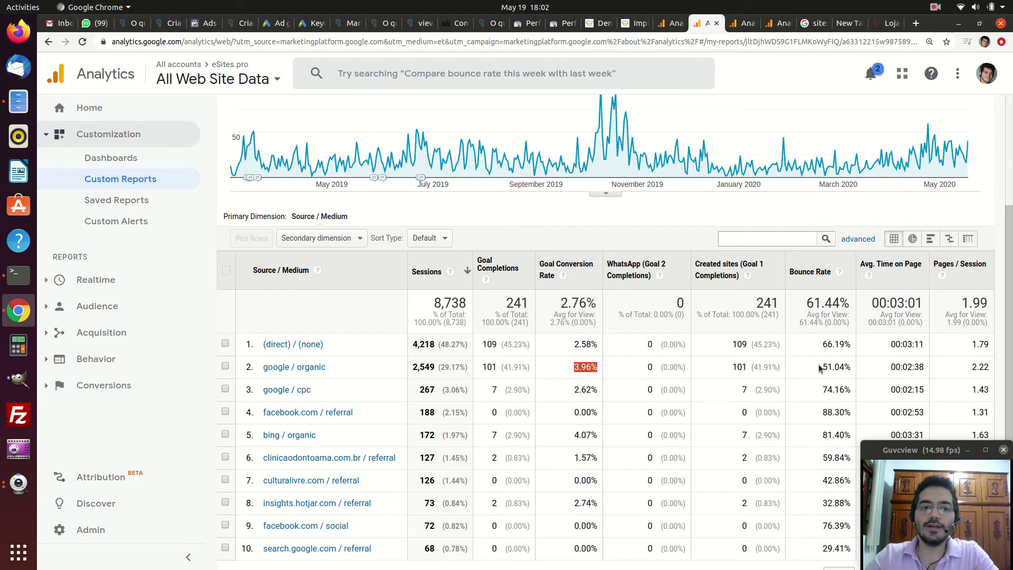
- Compare the bounce rates of google / organic and google / cpc, and highlight organic traffic's average time on page and pages per session
{"action": "left_click_drag", "start_coordinate": [824, 365], "coordinate": [850, 391]}
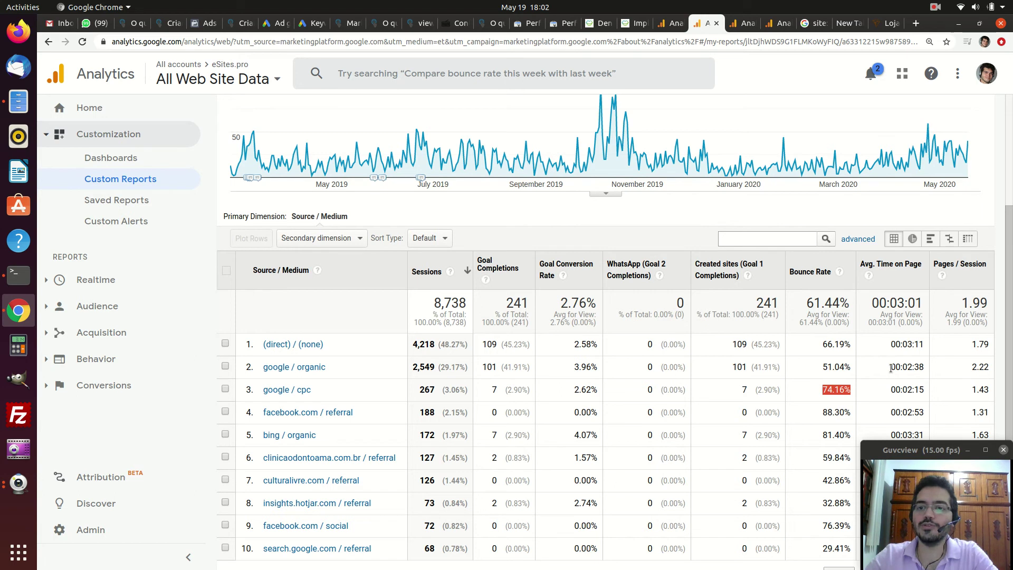
{"action": "left_click_drag", "start_coordinate": [890, 367], "coordinate": [923, 360]}
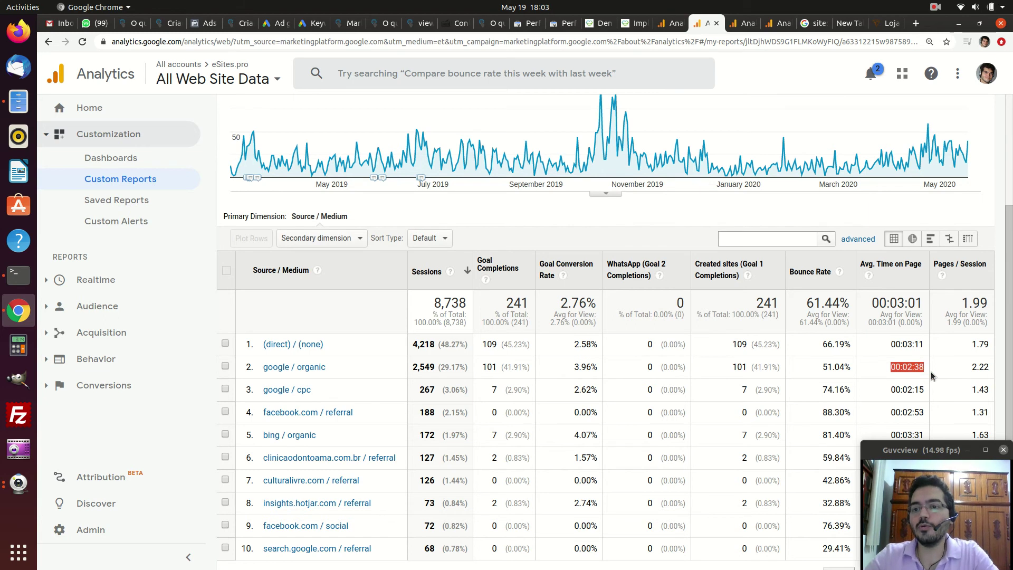
{"action": "left_click_drag", "start_coordinate": [972, 368], "coordinate": [989, 369]}
{"action": "left_click", "coordinate": [985, 368]}
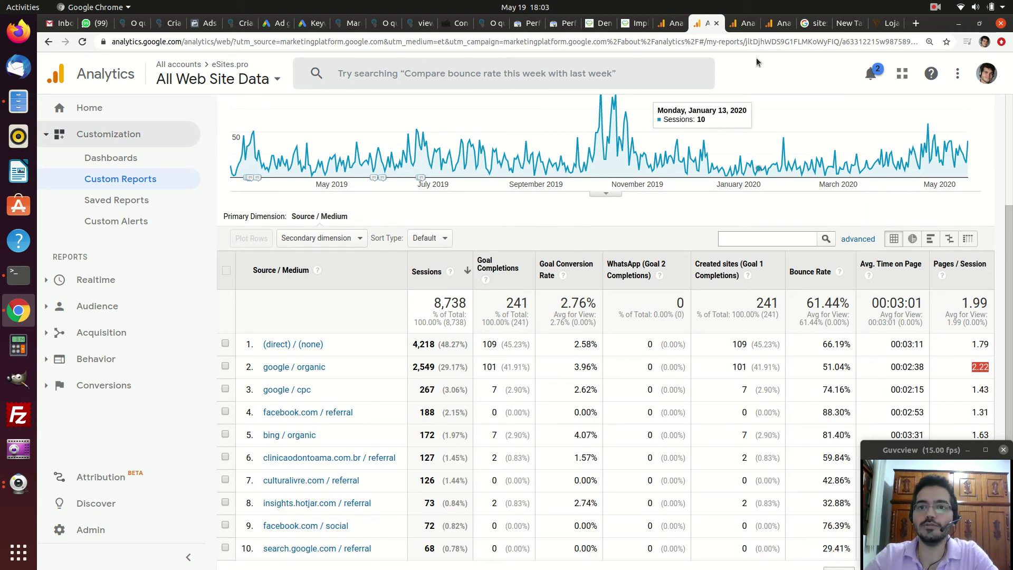
- Look at the Google Ads ad group report, then return to the Source / Medium report and highlight google / cpc
{"action": "left_click", "coordinate": [744, 24]}
{"action": "scroll", "coordinate": [519, 398], "scroll_direction": "down", "scroll_amount": 4}
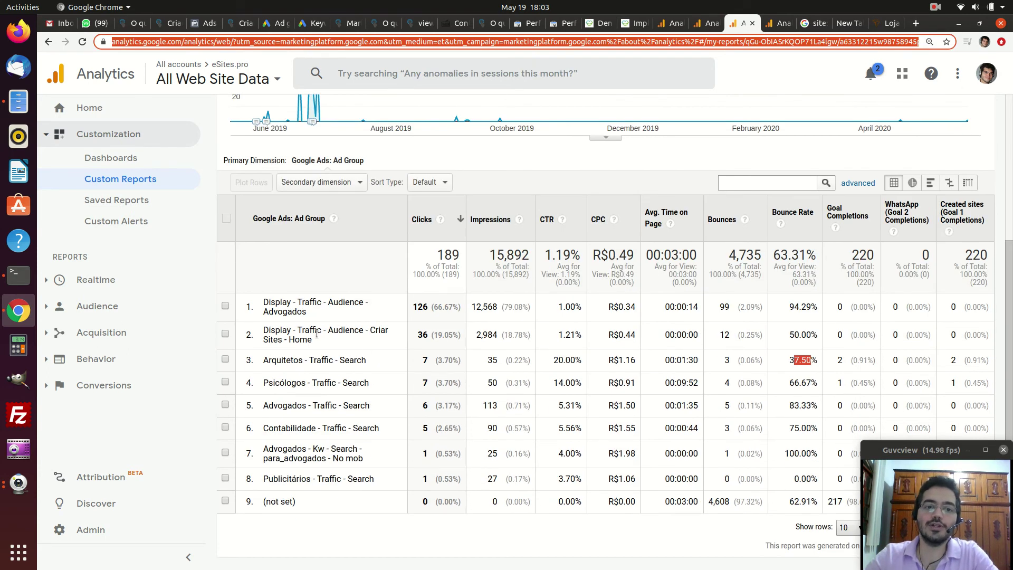
{"action": "left_click", "coordinate": [707, 24]}
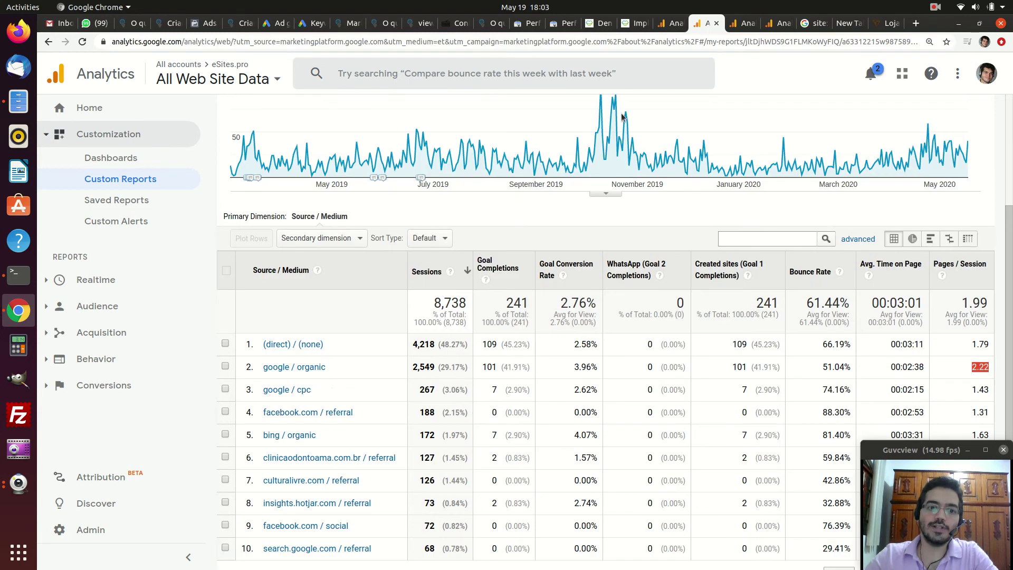
{"action": "left_click_drag", "start_coordinate": [334, 391], "coordinate": [267, 389]}
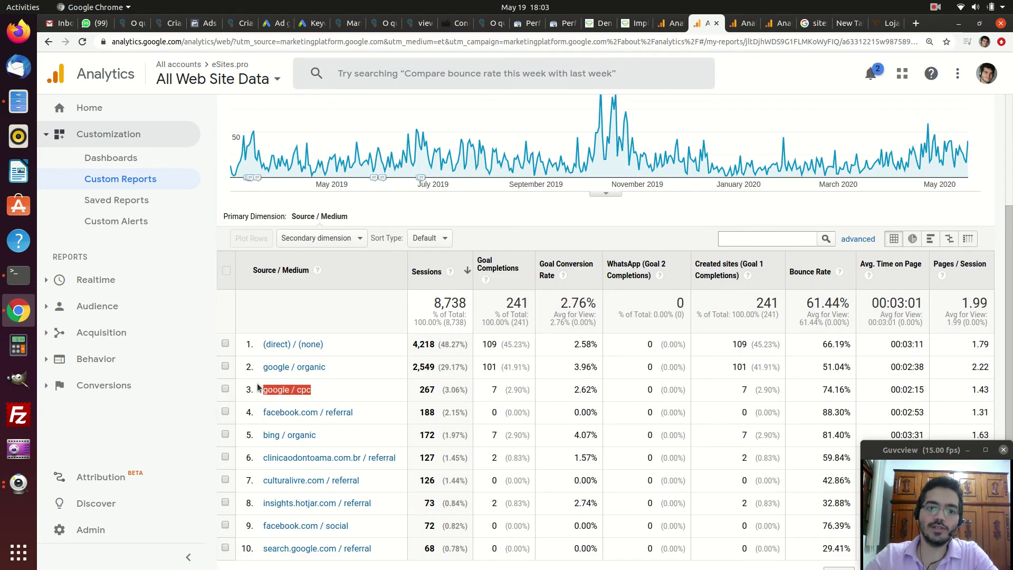
- In the Google Ads ad group report, highlight the Display Advogados and Arquitetos Search ad groups and the Display Advogados bounce rate
{"action": "left_click", "coordinate": [739, 24]}
{"action": "left_click_drag", "start_coordinate": [332, 302], "coordinate": [524, 396]}
{"action": "left_click", "coordinate": [523, 396]}
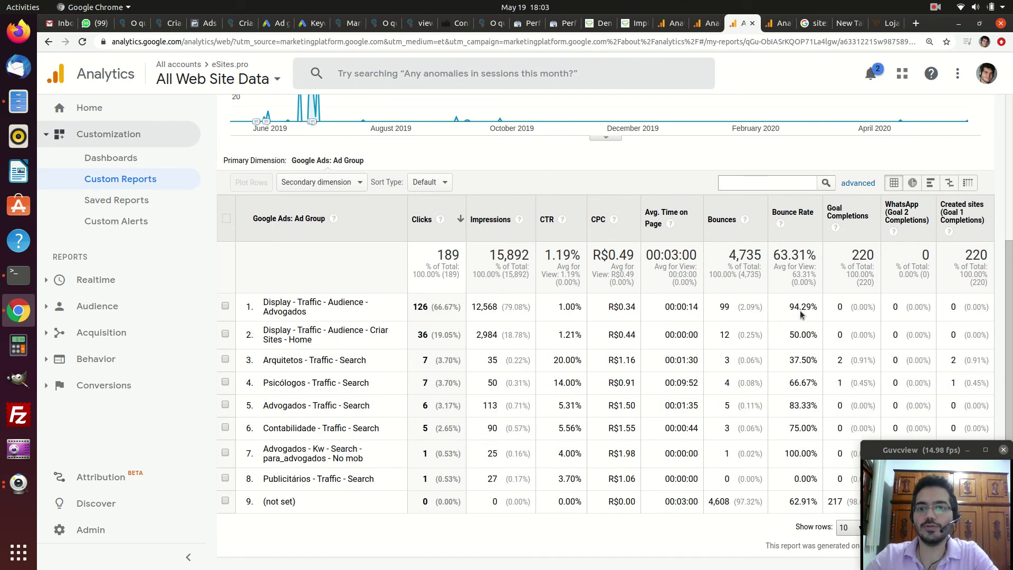
{"action": "mouse_move", "coordinate": [794, 307]}
{"action": "left_mouse_down"}
{"action": "mouse_move", "coordinate": [810, 308]}
{"action": "mouse_move", "coordinate": [801, 308]}
{"action": "left_mouse_up"}
{"action": "left_click", "coordinate": [784, 309]}
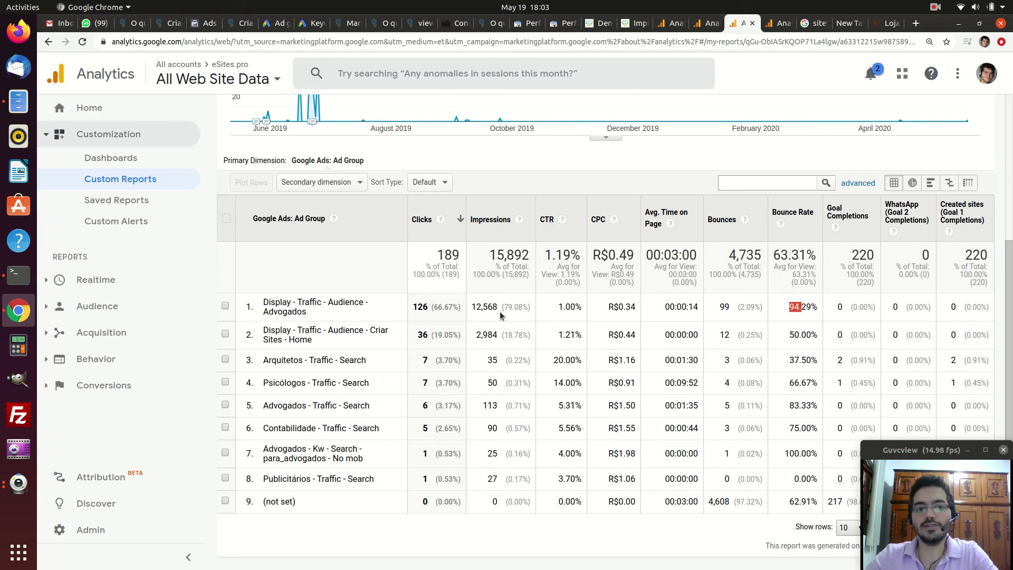
{"action": "left_click_drag", "start_coordinate": [263, 301], "coordinate": [306, 308]}
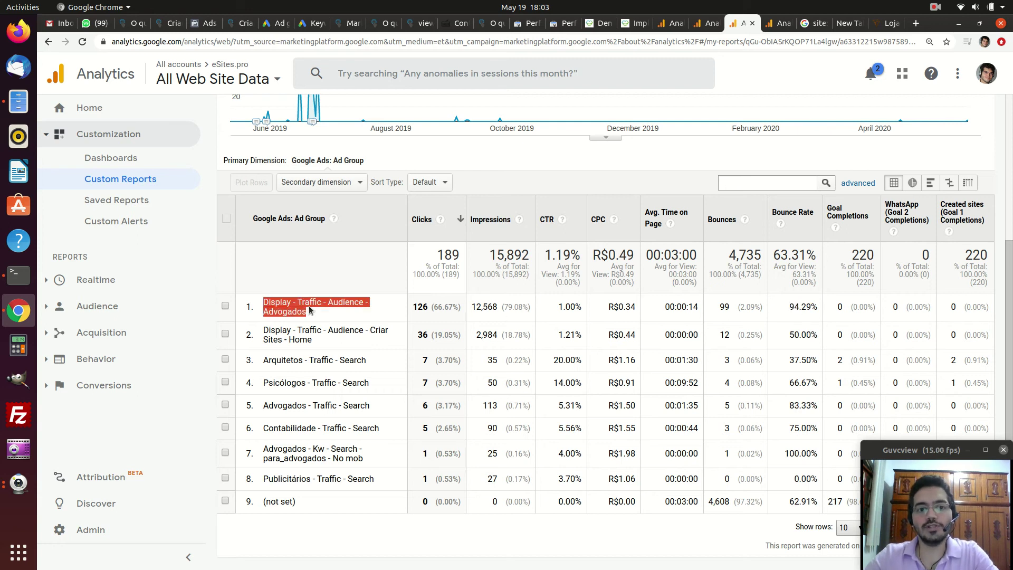
{"action": "left_click_drag", "start_coordinate": [284, 361], "coordinate": [337, 361]}
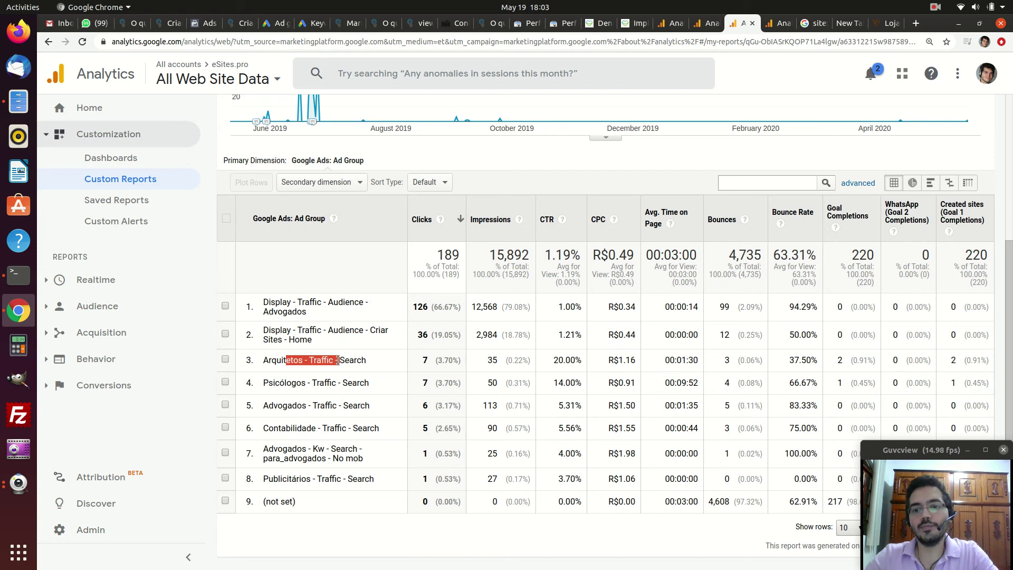
{"action": "left_click_drag", "start_coordinate": [794, 307], "coordinate": [816, 307]}
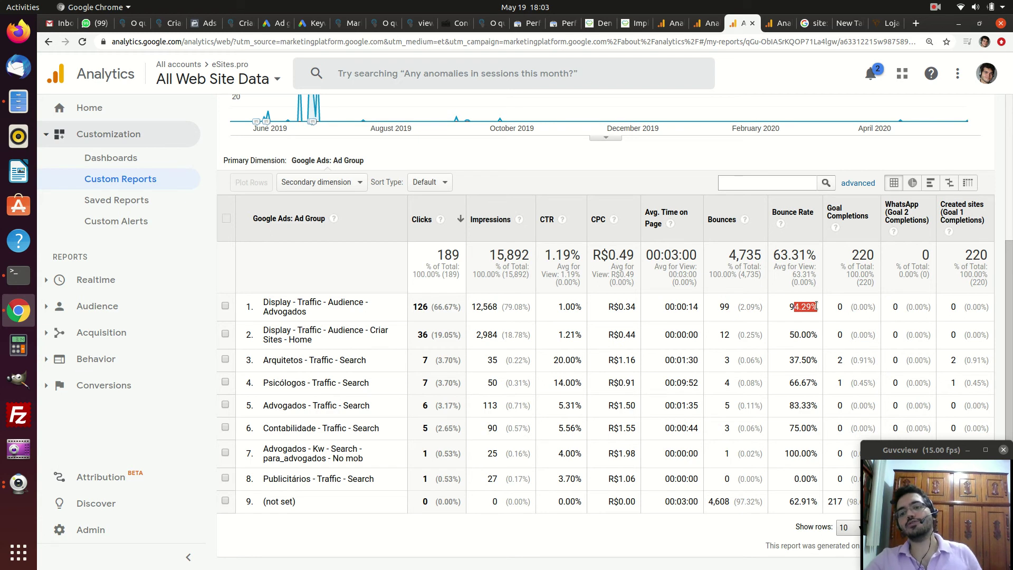
- Switch to the Analytics All Campaigns report and highlight the placement URLs that brought google / cpc traffic
{"action": "key", "text": "ctrl+Tab"}
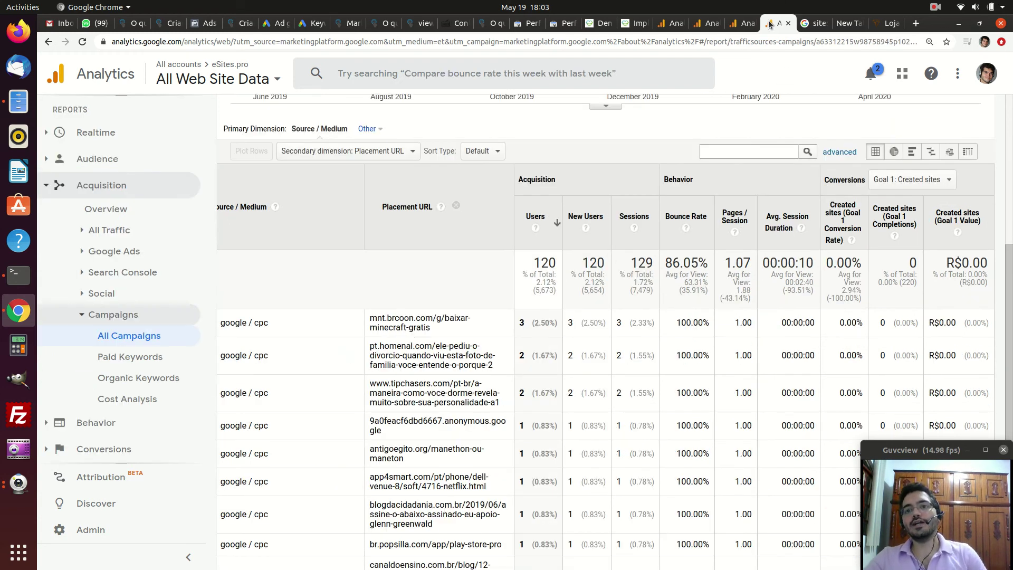
{"action": "left_click_drag", "start_coordinate": [377, 318], "coordinate": [444, 401]}
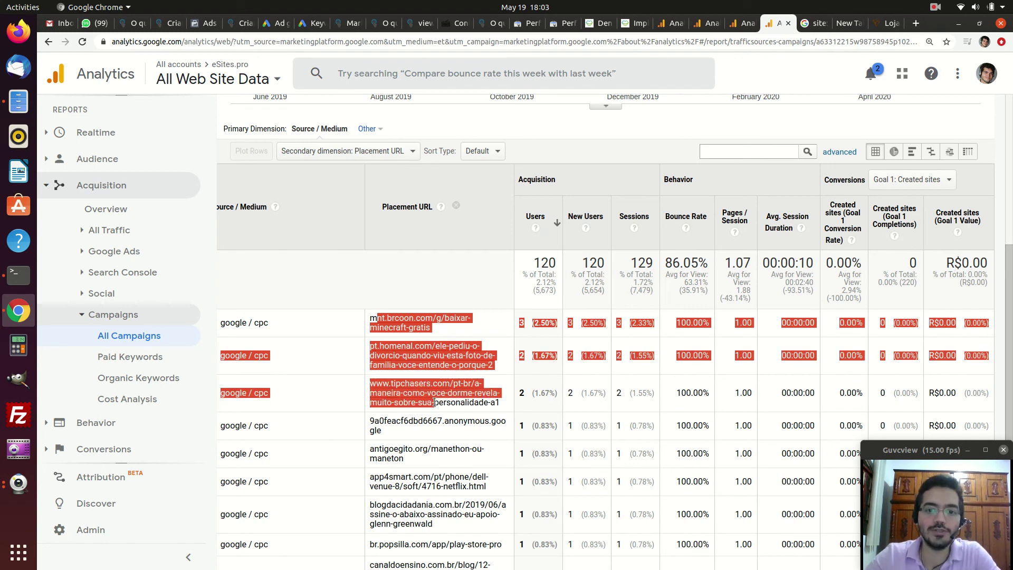
{"action": "scroll", "coordinate": [450, 388], "scroll_direction": "down", "scroll_amount": 3}
{"action": "left_click", "coordinate": [451, 382]}
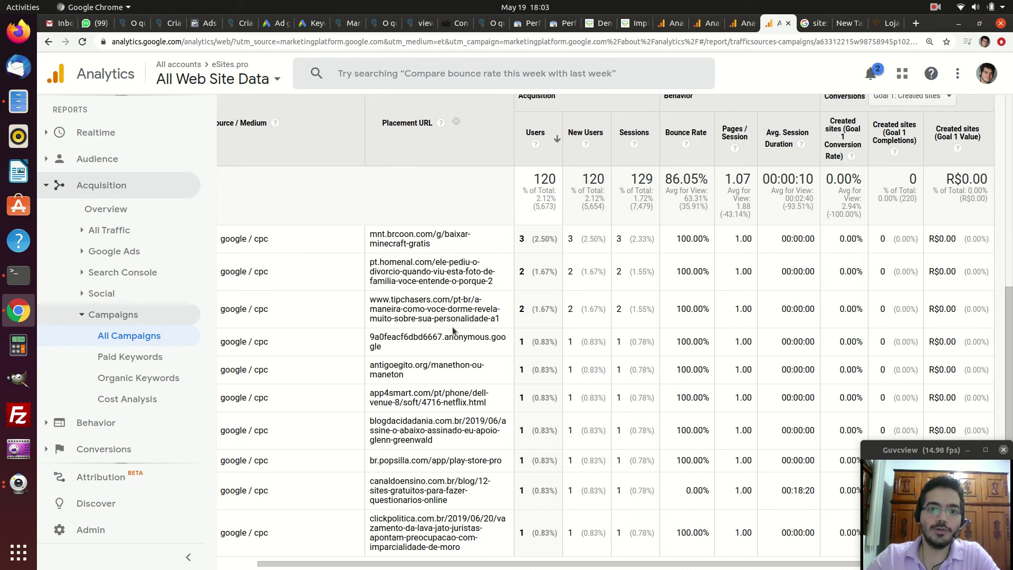
{"action": "left_click_drag", "start_coordinate": [466, 320], "coordinate": [393, 300]}
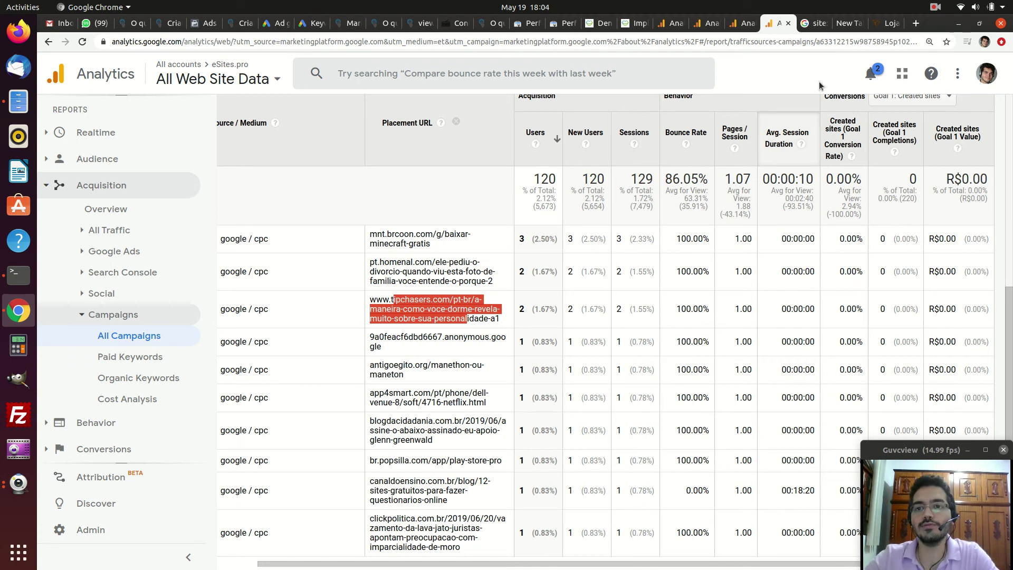
- Switch to the Search Console performance report for geniale.net.br and review its chart and top queries
{"action": "left_click", "coordinate": [562, 23]}
{"action": "scroll", "coordinate": [920, 226], "scroll_direction": "down", "scroll_amount": 3}
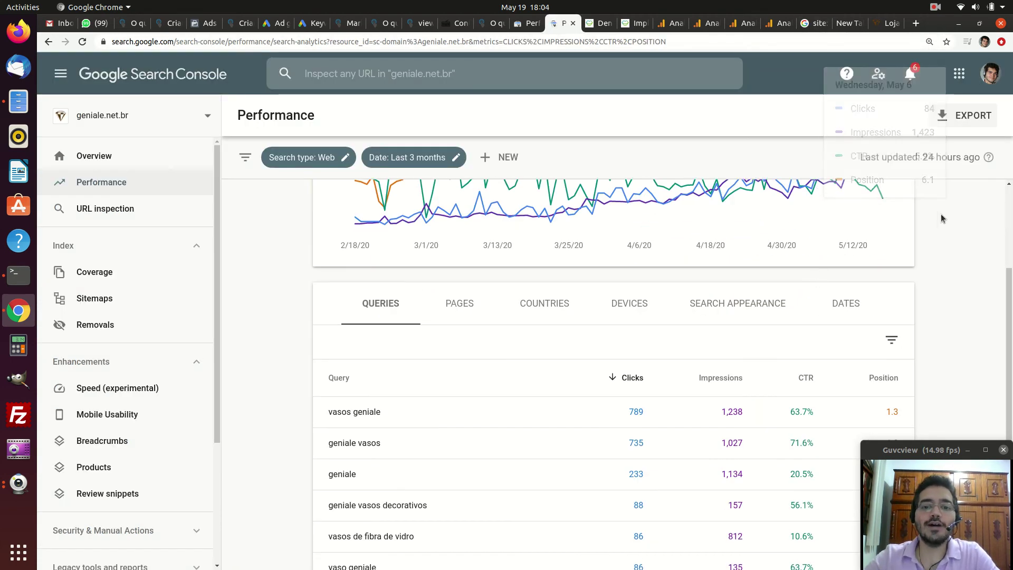
{"action": "scroll", "coordinate": [981, 294], "scroll_direction": "up", "scroll_amount": 3}
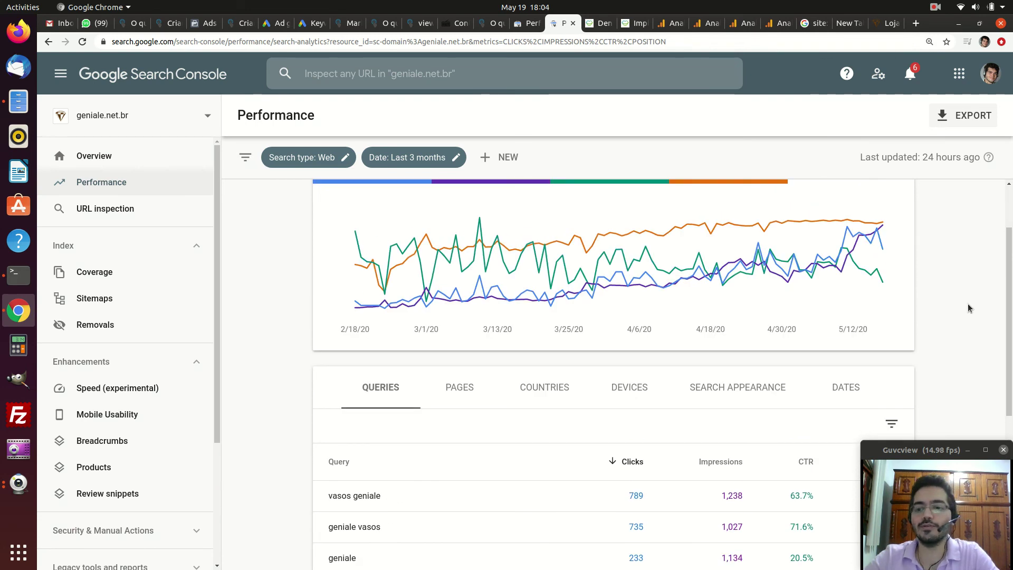
{"action": "scroll", "coordinate": [967, 298], "scroll_direction": "up", "scroll_amount": 3}
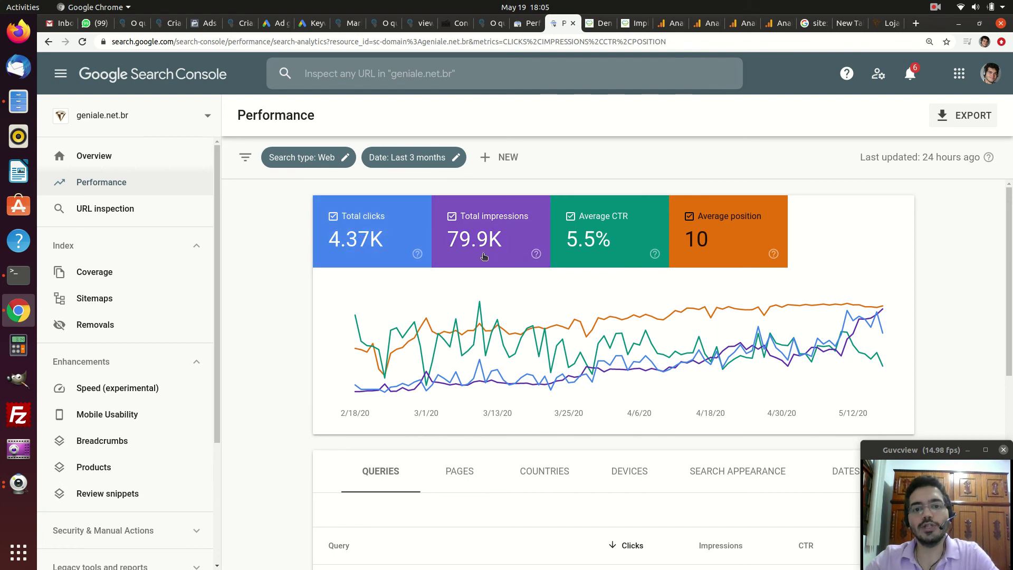
{"action": "scroll", "coordinate": [602, 243], "scroll_direction": "down", "scroll_amount": 1}
{"action": "scroll", "coordinate": [419, 243], "scroll_direction": "up", "scroll_amount": 1}
- Show only total impressions in the performance chart and check the latest day's value and the impressions per query
{"action": "left_click", "coordinate": [419, 243]}
{"action": "left_click", "coordinate": [628, 238]}
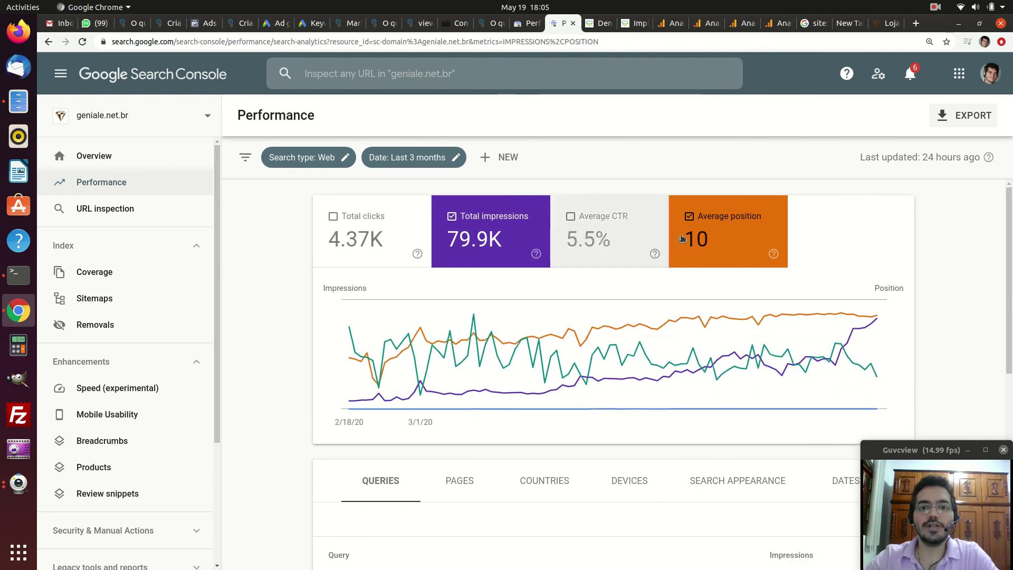
{"action": "left_click", "coordinate": [735, 233]}
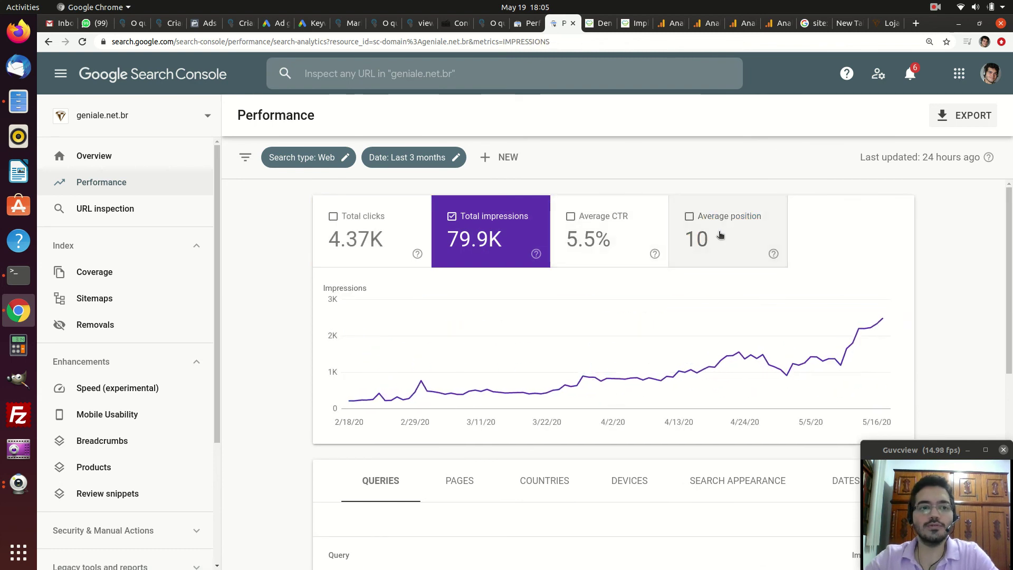
{"action": "mouse_move", "coordinate": [882, 327]}
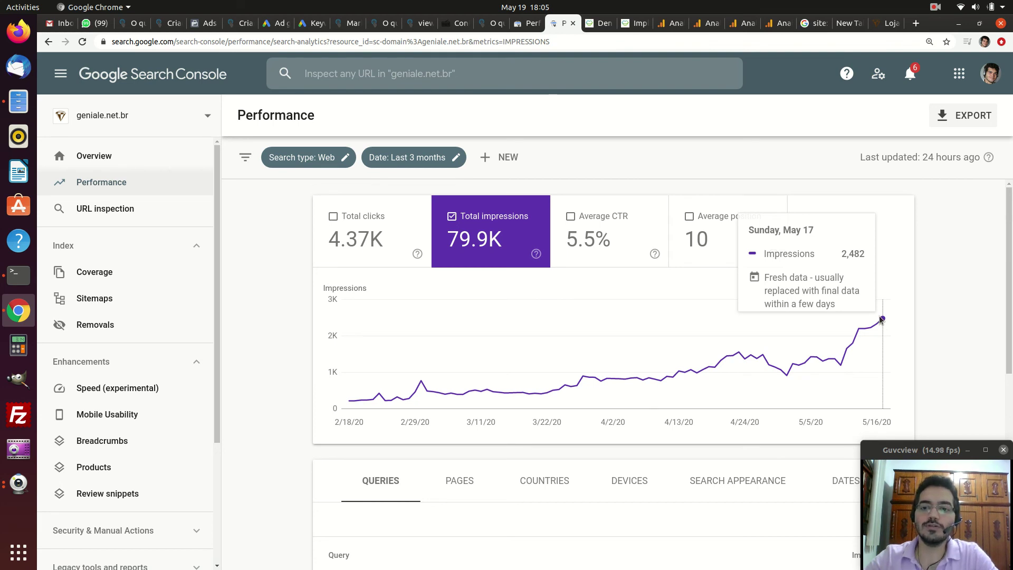
{"action": "scroll", "coordinate": [879, 315], "scroll_direction": "down", "scroll_amount": 5}
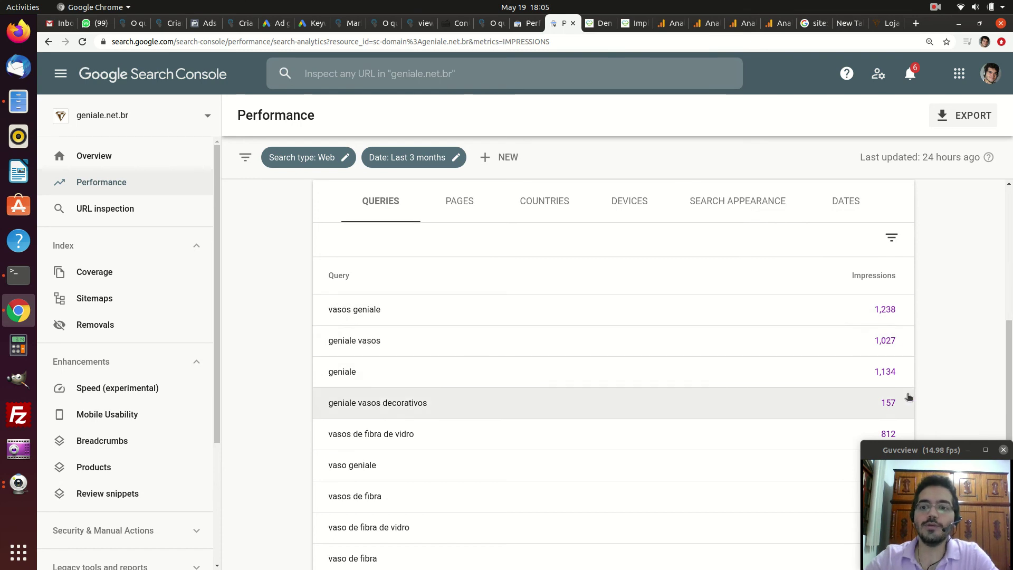
{"action": "scroll", "coordinate": [774, 372], "scroll_direction": "up", "scroll_amount": 3}
{"action": "scroll", "coordinate": [774, 372], "scroll_direction": "up", "scroll_amount": 3}
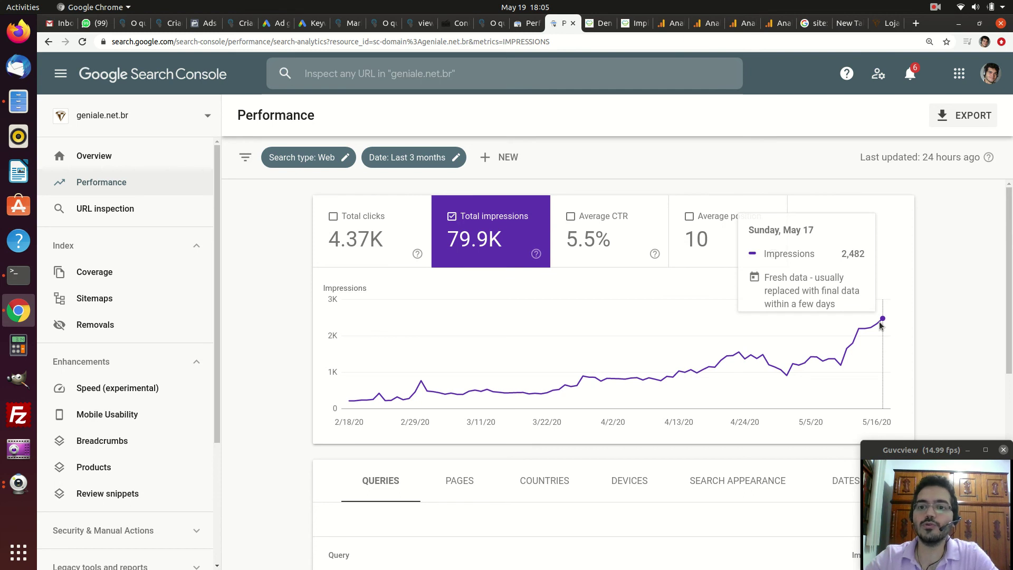
- Add total clicks and average position to the performance chart and check their values for the latest day
{"action": "left_click", "coordinate": [391, 240]}
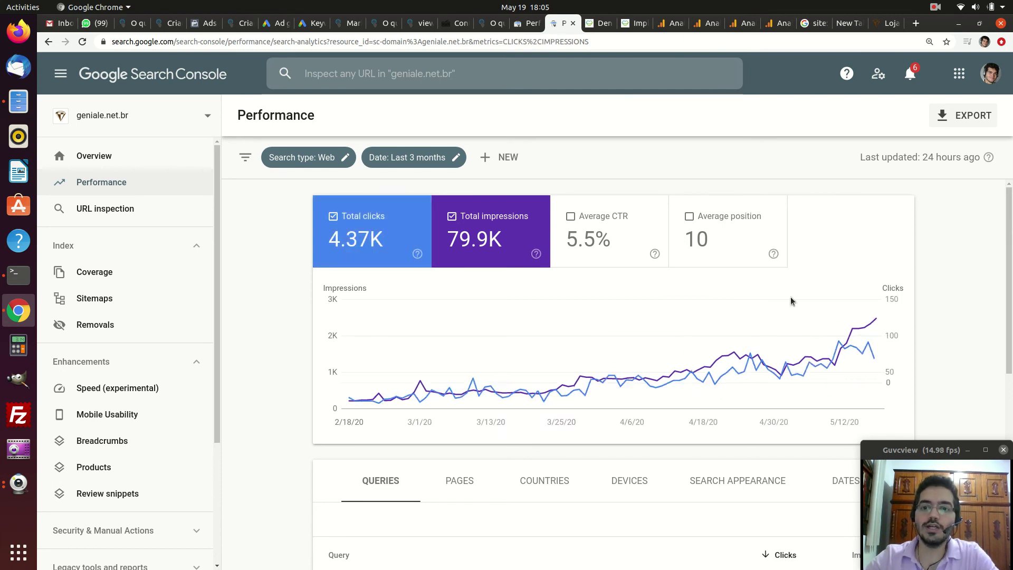
{"action": "mouse_move", "coordinate": [876, 340]}
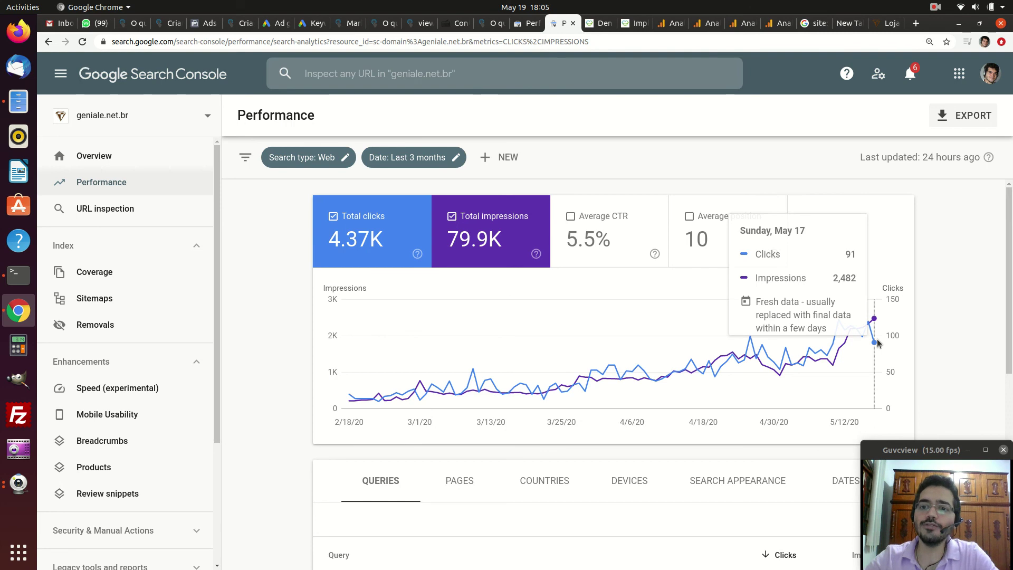
{"action": "left_click", "coordinate": [694, 236]}
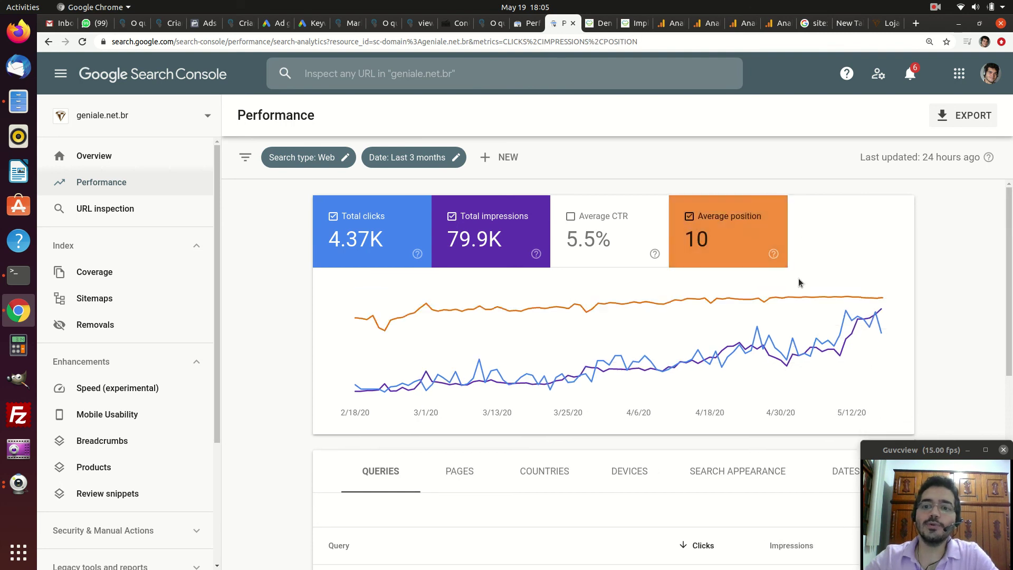
{"action": "mouse_move", "coordinate": [882, 325]}
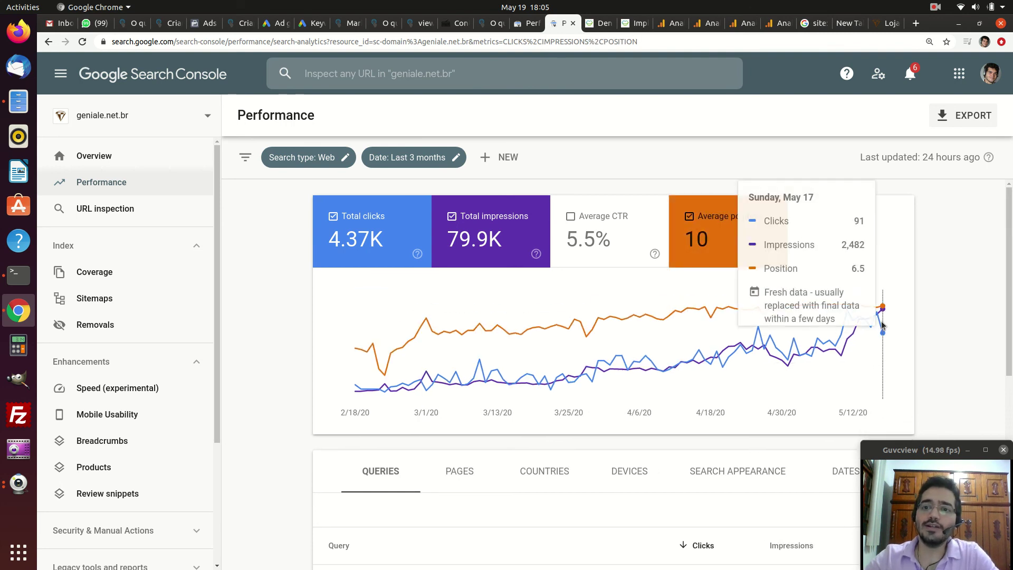
- Add average CTR to the performance chart and check its latest-day value and the CTR of each query
{"action": "left_click", "coordinate": [651, 255]}
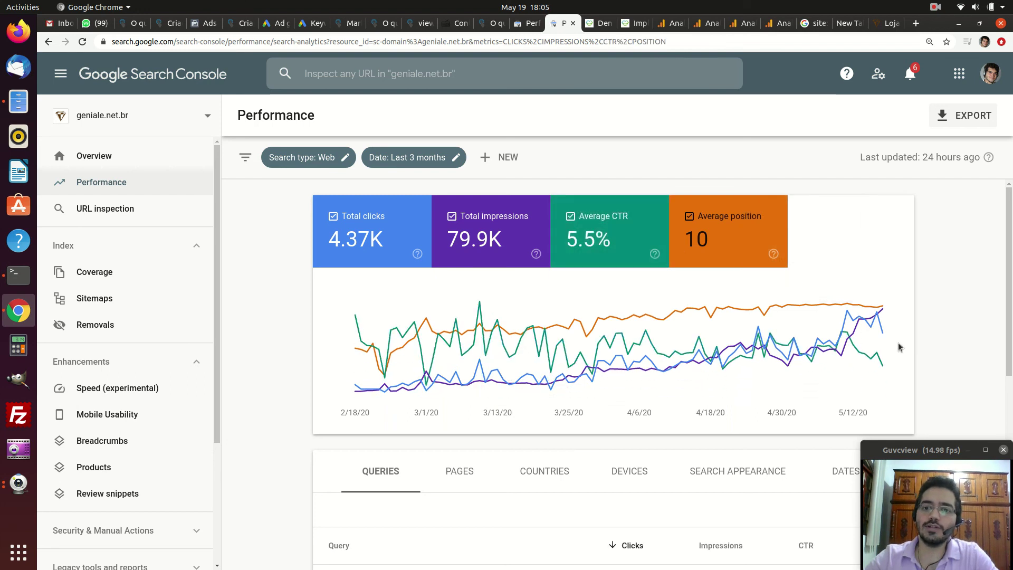
{"action": "mouse_move", "coordinate": [883, 357]}
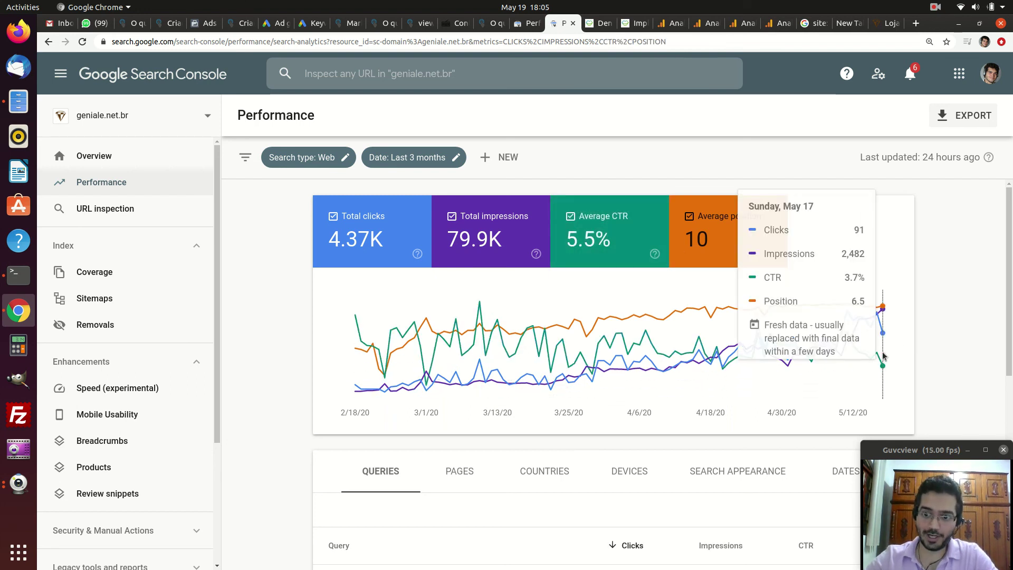
{"action": "scroll", "coordinate": [884, 356], "scroll_direction": "down", "scroll_amount": 5}
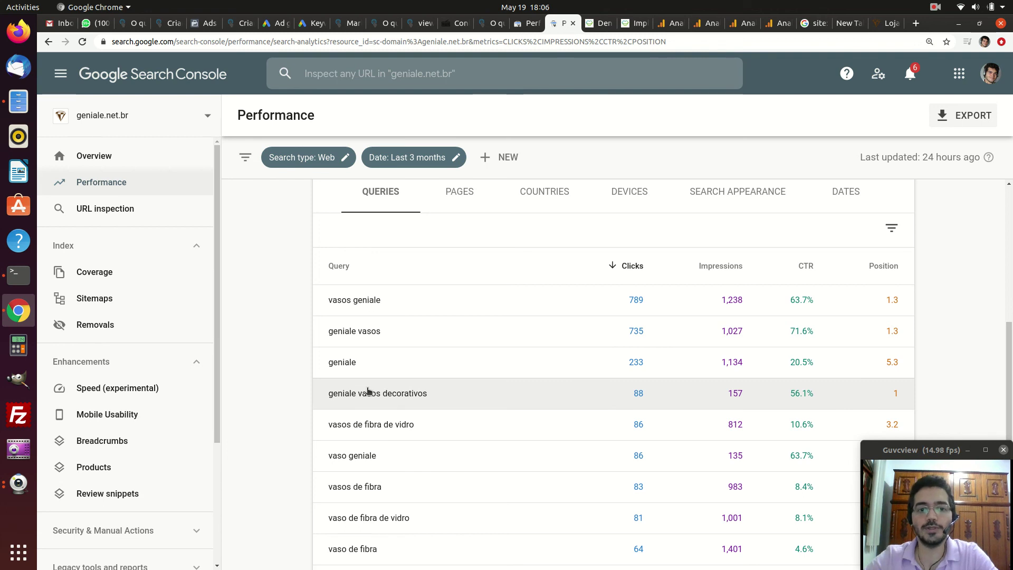
{"action": "scroll", "coordinate": [412, 430], "scroll_direction": "down", "scroll_amount": 4}
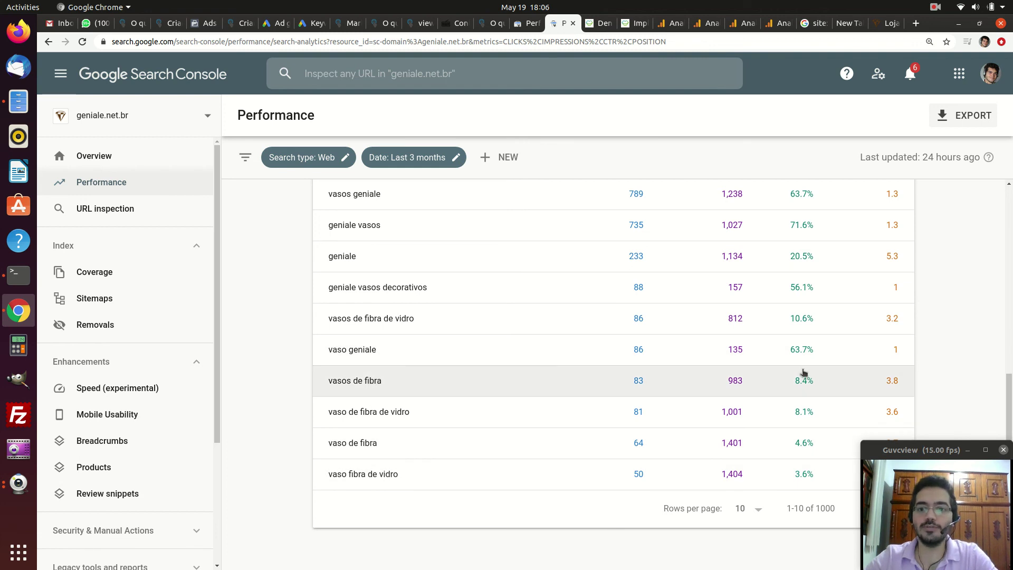
- Filter the performance report by the query "vasos de fibra", break it down by pages, and check the latest day's values in the chart
{"action": "left_click", "coordinate": [510, 372]}
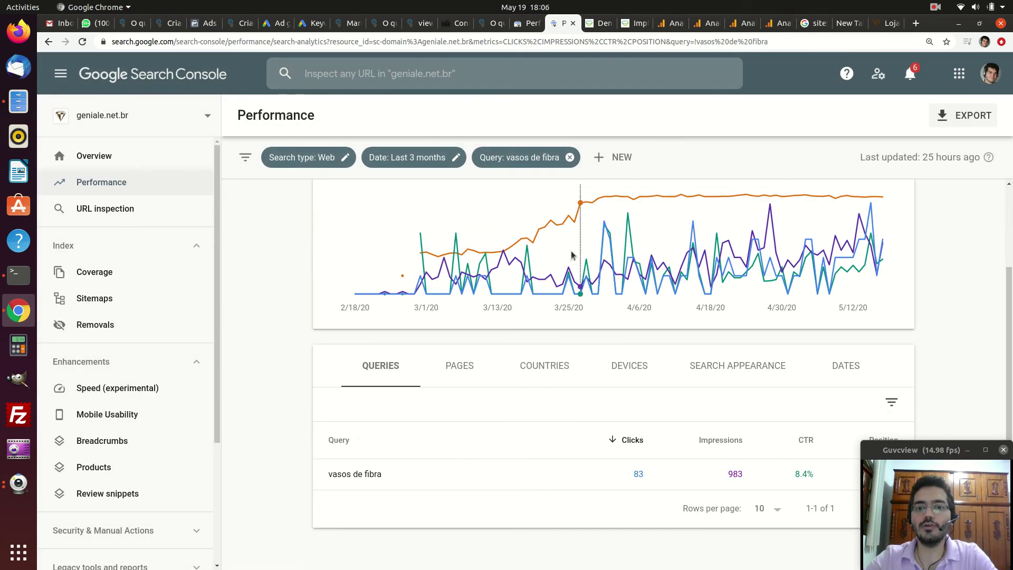
{"action": "left_click", "coordinate": [455, 375]}
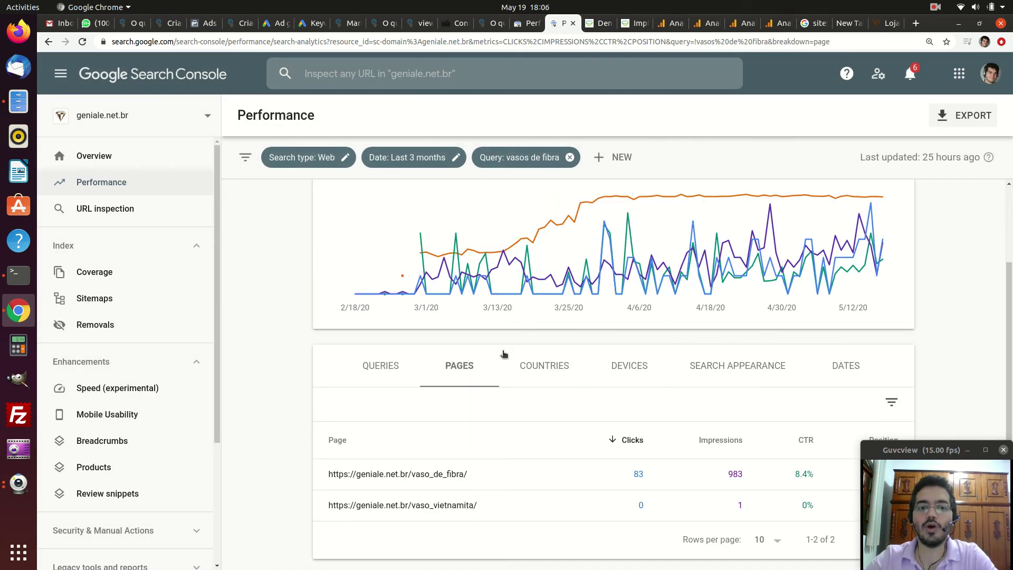
{"action": "scroll", "coordinate": [501, 379], "scroll_direction": "down", "scroll_amount": 1}
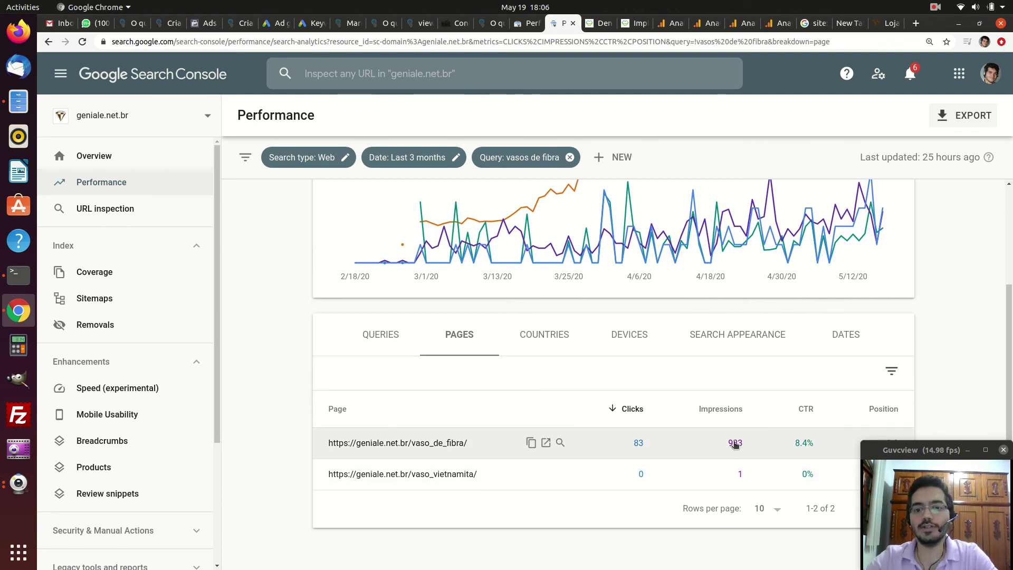
{"action": "left_click_drag", "start_coordinate": [919, 446], "coordinate": [896, 203]}
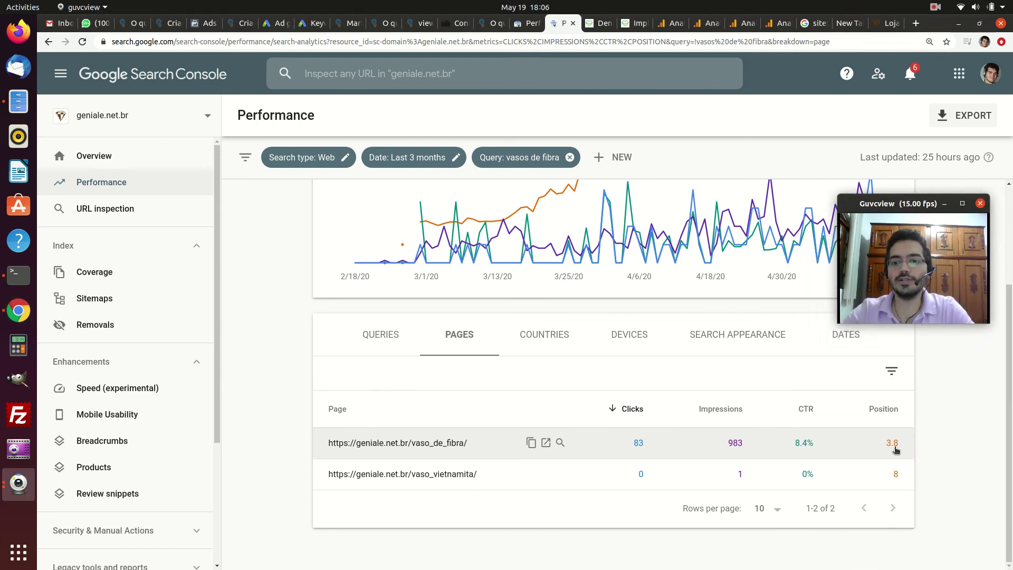
{"action": "left_click_drag", "start_coordinate": [932, 203], "coordinate": [923, 434]}
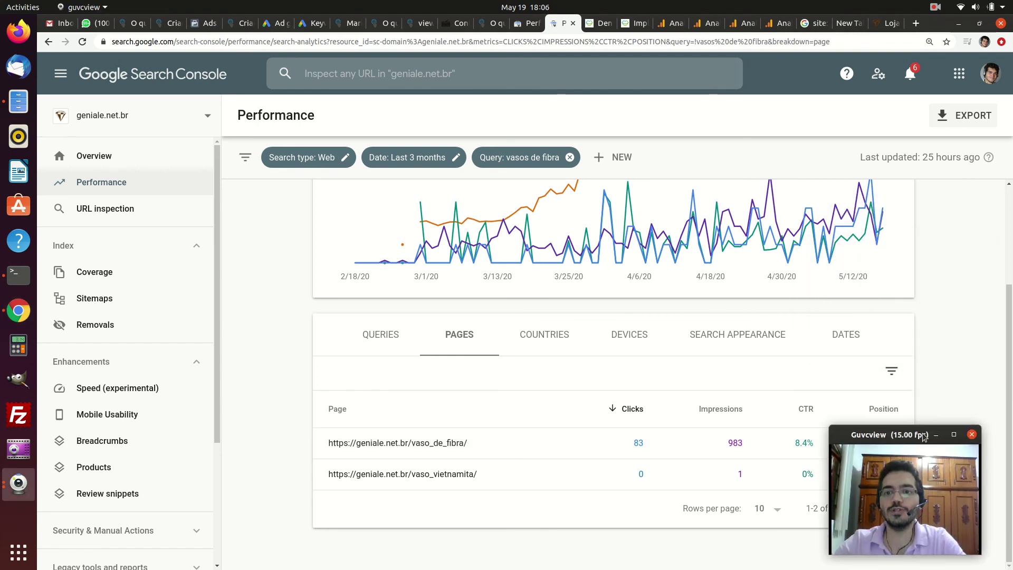
{"action": "scroll", "coordinate": [882, 285], "scroll_direction": "up", "scroll_amount": 4}
{"action": "mouse_move", "coordinate": [881, 278]}
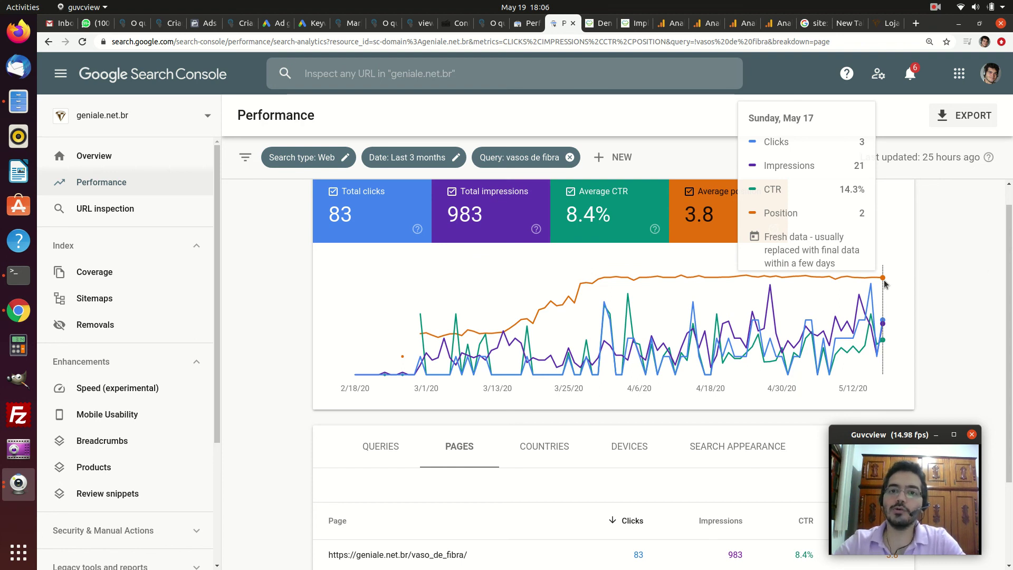
- Search Google in a new tab for the author's name plus "seo targeting" and open the article on perfect keyword targeting
{"action": "left_click", "coordinate": [916, 21]}
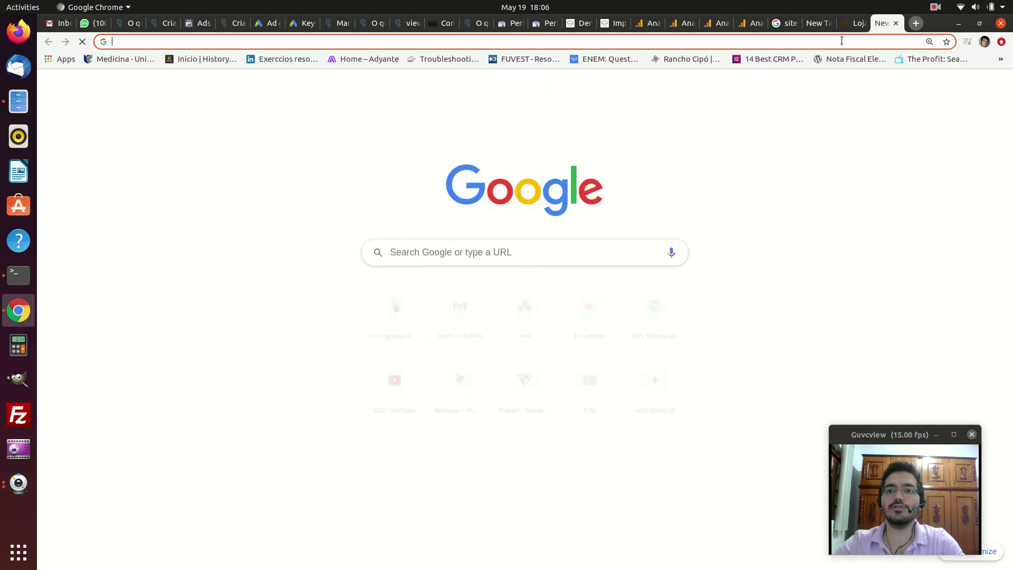
{"action": "left_click", "coordinate": [842, 40]}
{"action": "type", "text": "diego lopes se"}
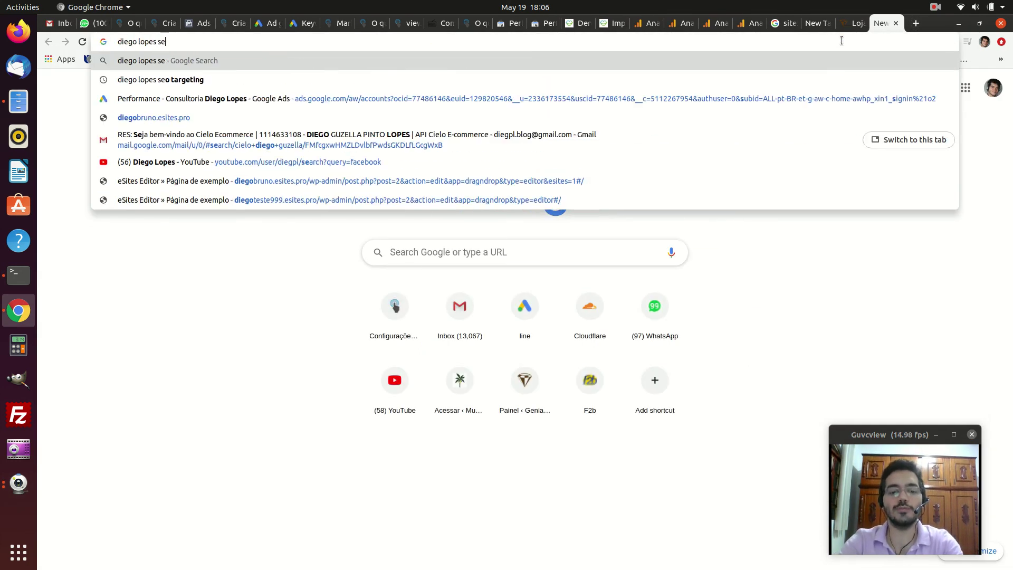
{"action": "type", "text": "o targeting"}
{"action": "key", "text": "Return"}
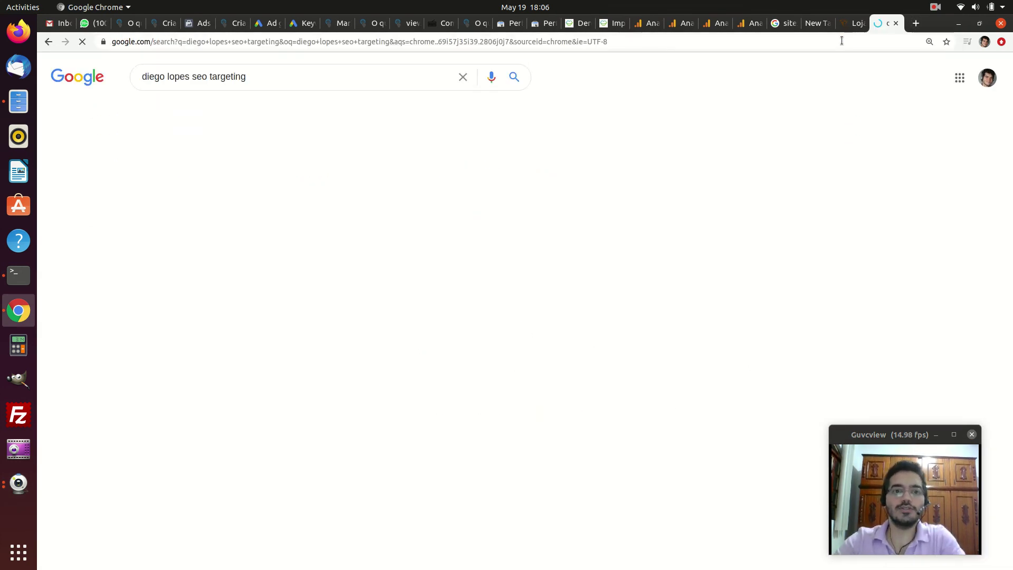
{"action": "left_click", "coordinate": [316, 192]}
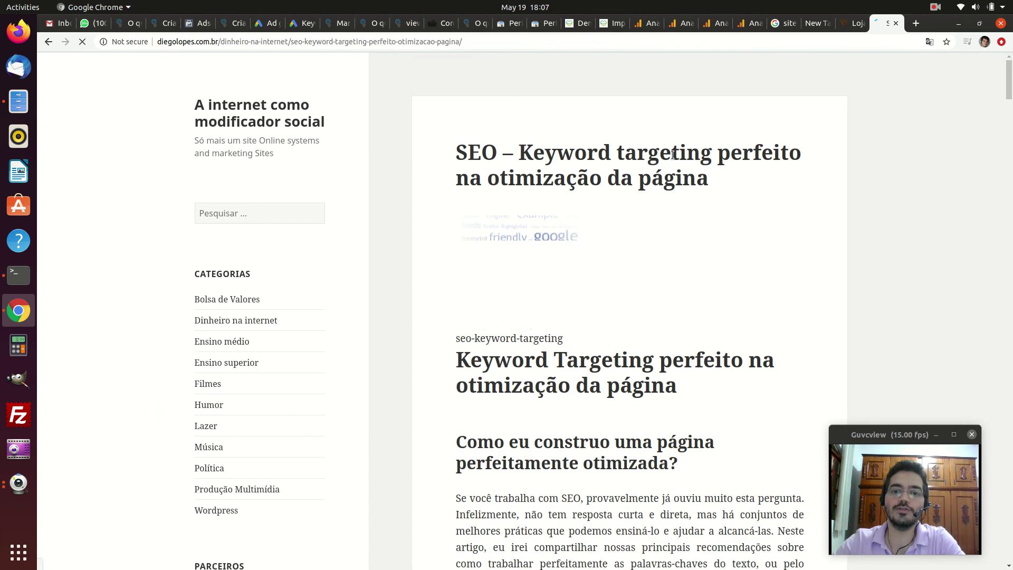
- Read through the article's optimized page diagram, its URL and body text recommendations, and the chart of Google's ranking algorithm components
{"action": "scroll", "coordinate": [710, 305], "scroll_direction": "down", "scroll_amount": 5}
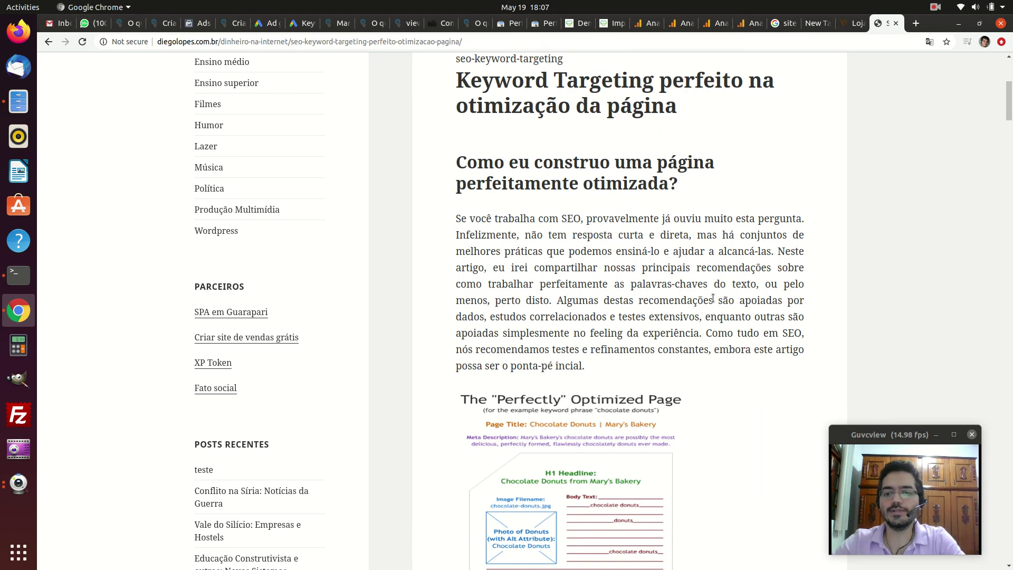
{"action": "scroll", "coordinate": [599, 267], "scroll_direction": "down", "scroll_amount": 12}
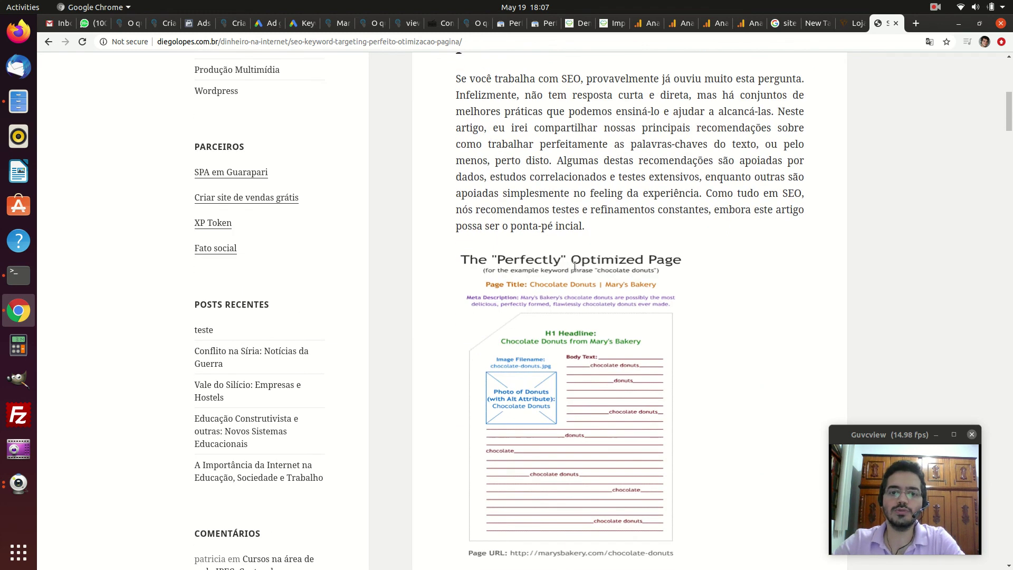
{"action": "scroll", "coordinate": [521, 348], "scroll_direction": "down", "scroll_amount": 7}
{"action": "scroll", "coordinate": [545, 328], "scroll_direction": "down", "scroll_amount": 11}
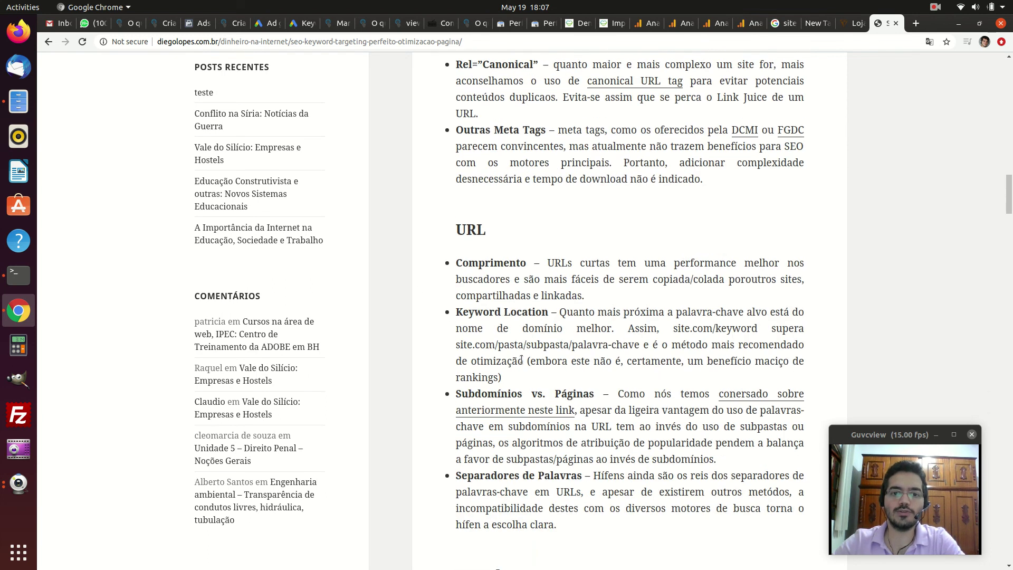
{"action": "scroll", "coordinate": [609, 401], "scroll_direction": "down", "scroll_amount": 20}
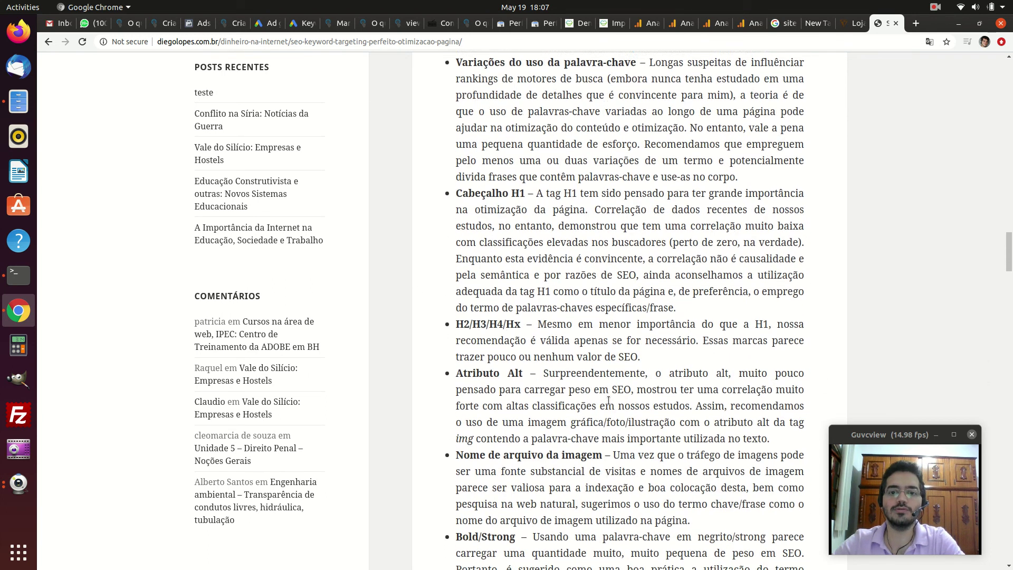
{"action": "scroll", "coordinate": [621, 388], "scroll_direction": "down", "scroll_amount": 10}
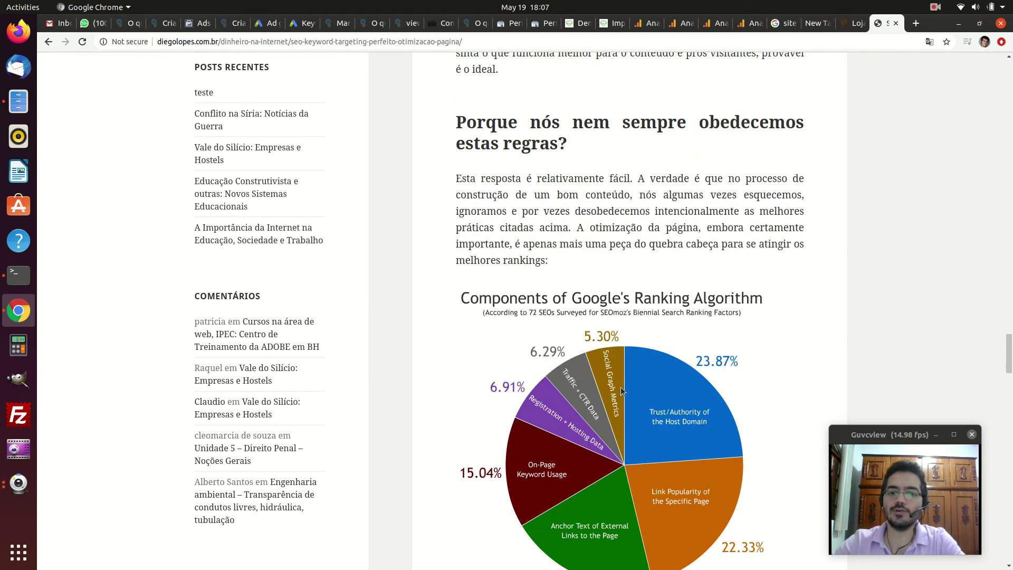
{"action": "scroll", "coordinate": [621, 388], "scroll_direction": "down", "scroll_amount": 8}
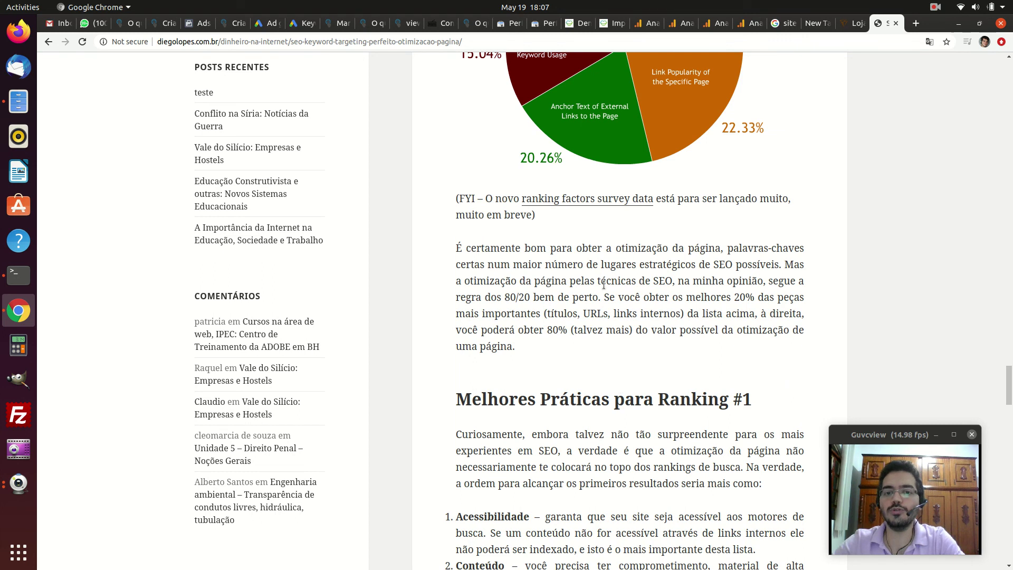
- Highlight part of the heading "Melhores Práticas para Ranking #1", review the ranking practices and algorithm chart, and return to the article's beginning
{"action": "scroll", "coordinate": [603, 284], "scroll_direction": "down", "scroll_amount": 4}
{"action": "left_click_drag", "start_coordinate": [514, 179], "coordinate": [658, 164]}
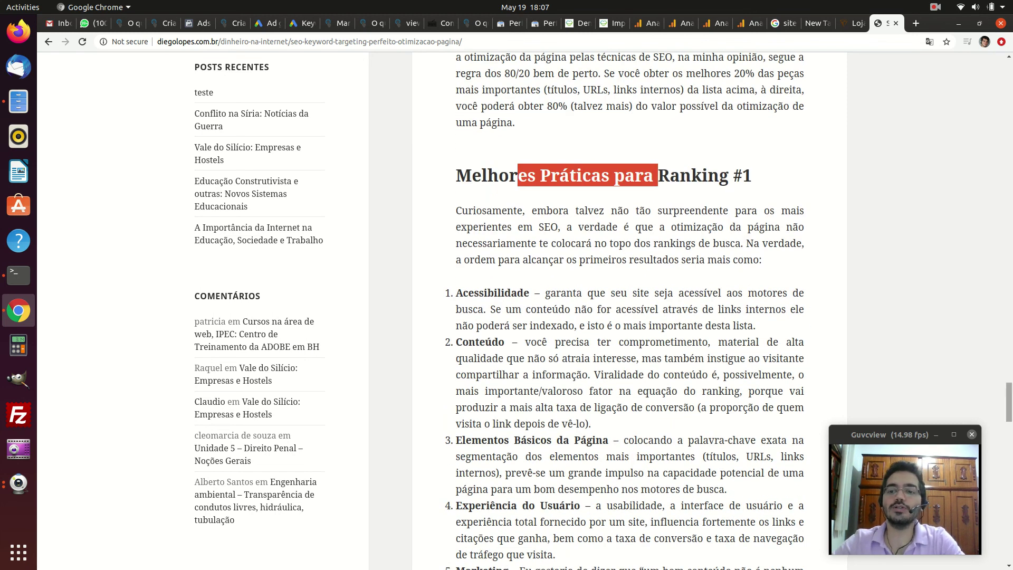
{"action": "scroll", "coordinate": [654, 328], "scroll_direction": "down", "scroll_amount": 15}
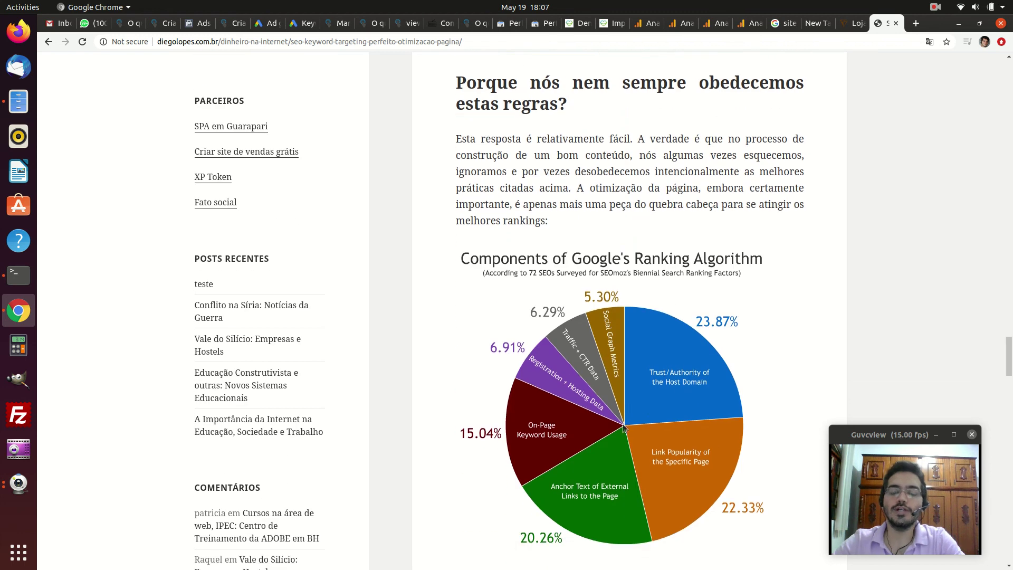
{"action": "scroll", "coordinate": [879, 384], "scroll_direction": "up", "scroll_amount": 14}
{"action": "scroll", "coordinate": [514, 234], "scroll_direction": "up", "scroll_amount": 15}
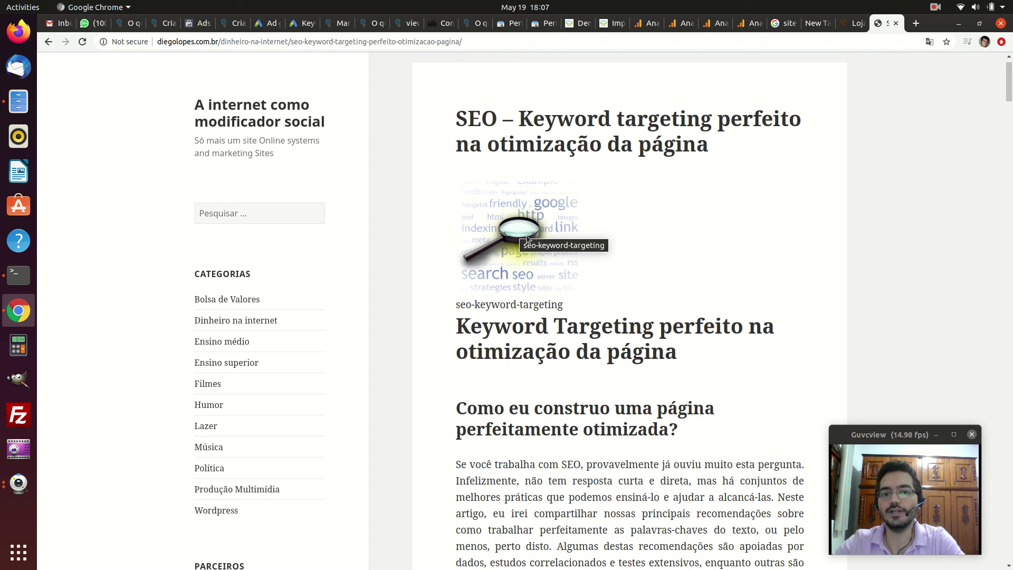
{"action": "scroll", "coordinate": [766, 187], "scroll_direction": "up", "scroll_amount": 1}
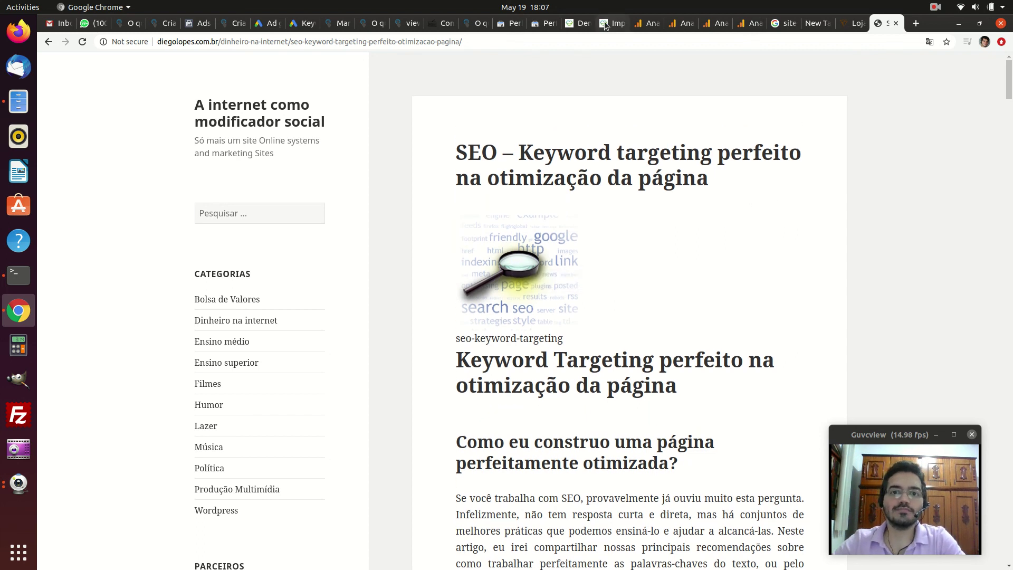
- Revisit the Search Console report filtered by "vasos de fibra" and switch to the Analytics All Campaigns report with placement URLs
{"action": "left_click", "coordinate": [606, 26]}
{"action": "left_click", "coordinate": [544, 23]}
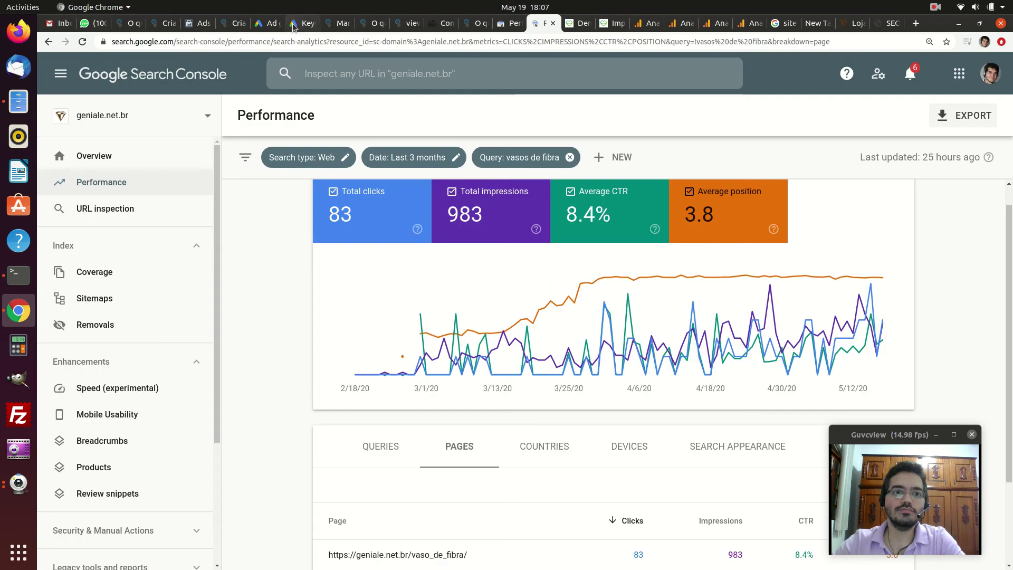
{"action": "left_click", "coordinate": [294, 23]}
{"action": "left_click", "coordinate": [751, 24]}
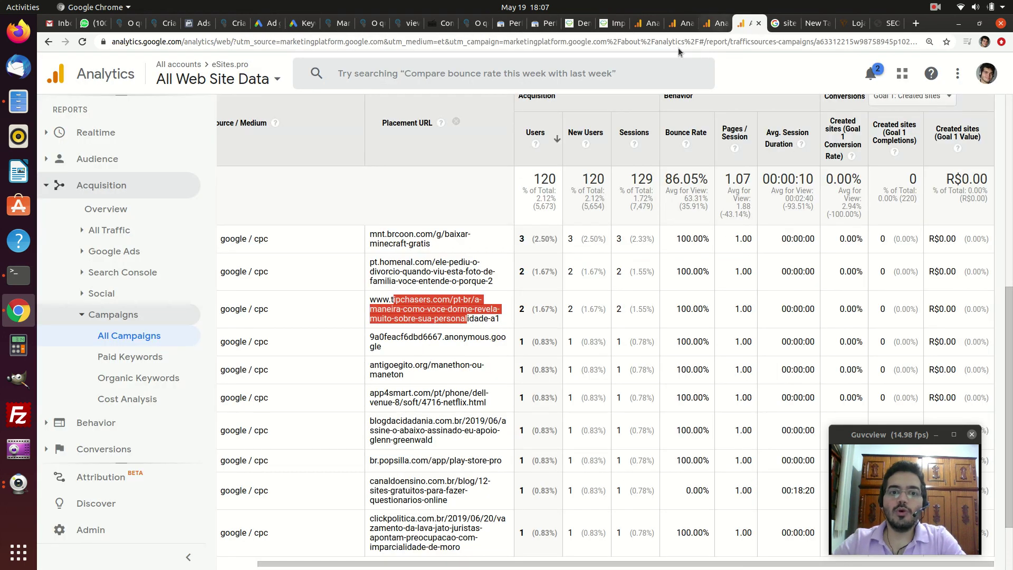